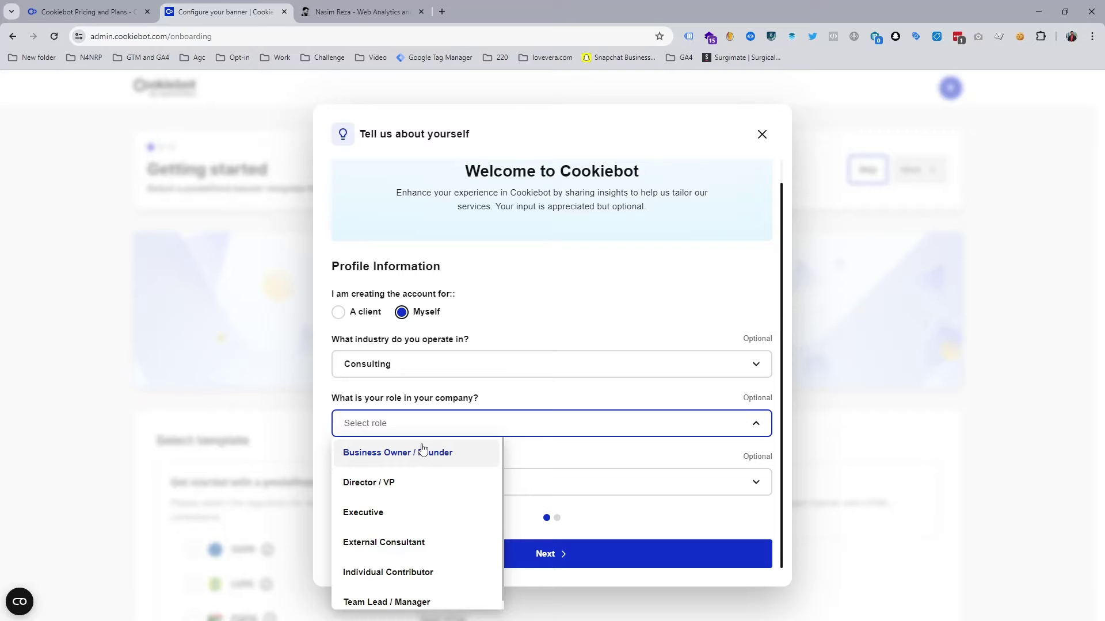
Set the company role to Business Owner / Founder and the department to Marketing, and continue to the survey's second page
click(423, 452)
click(516, 485)
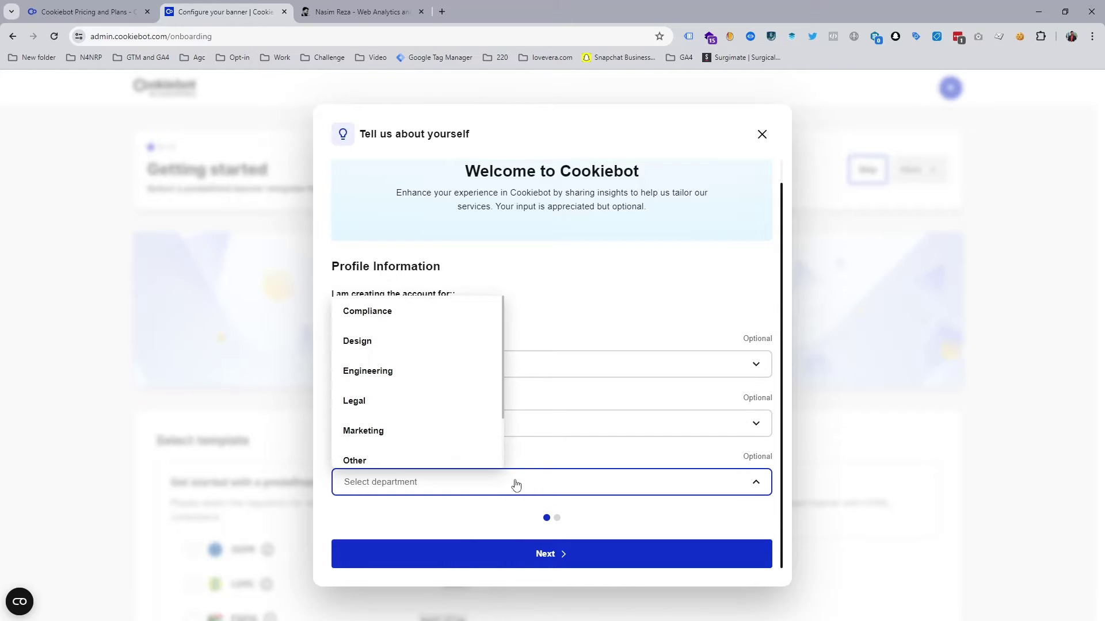
click(417, 444)
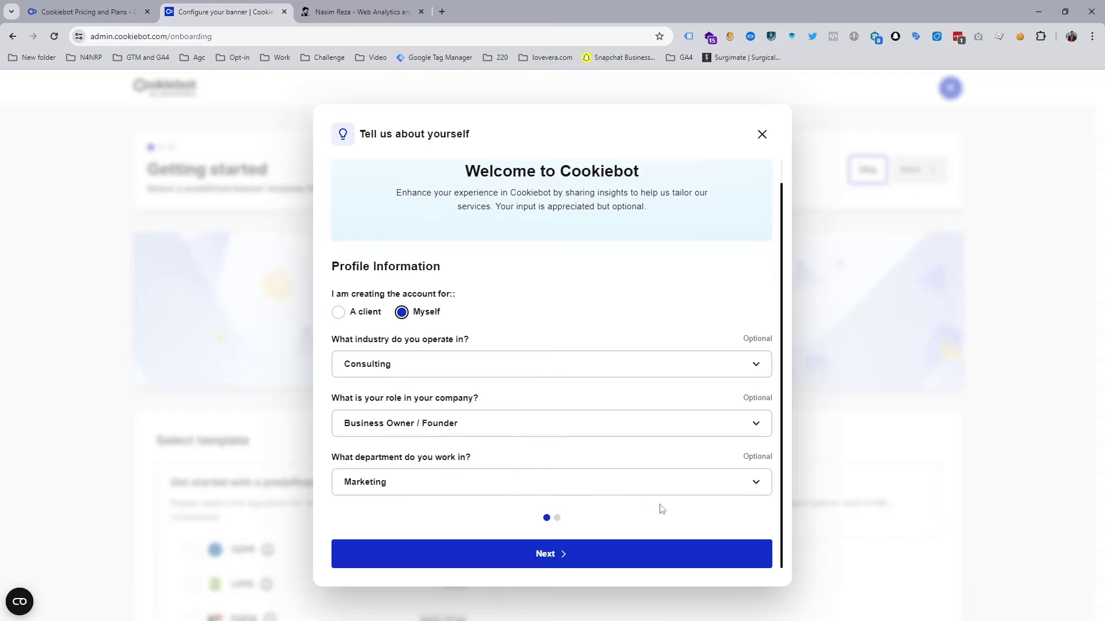
click(564, 554)
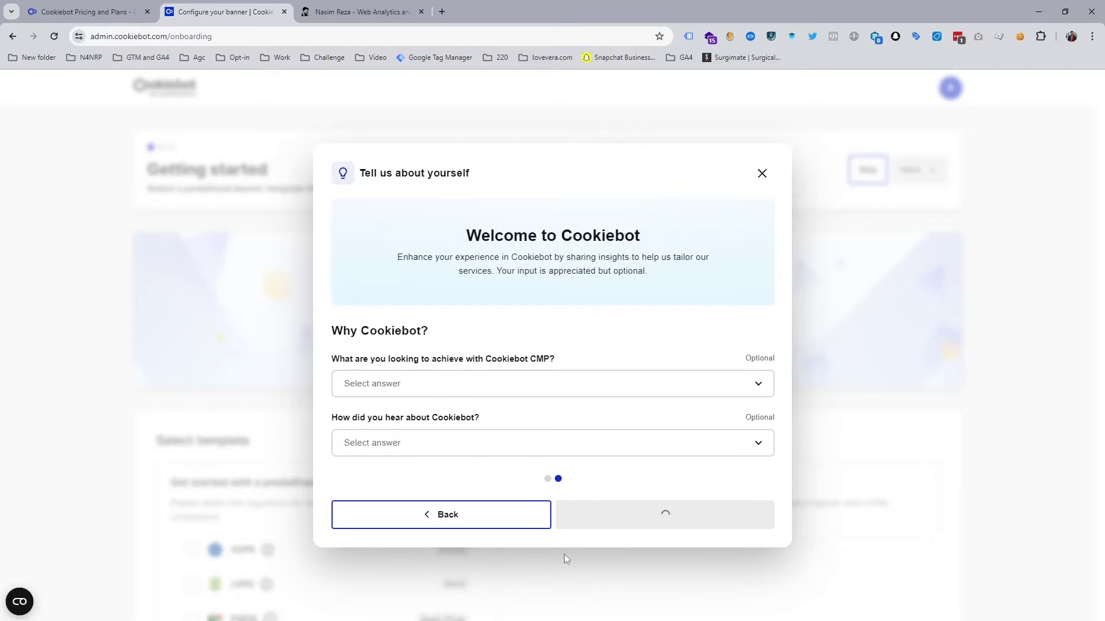
Answer the survey with "I want to collect consent for advertising purposes" and "Search (Google, Bing, etc.)", and submit it to get started
click(446, 392)
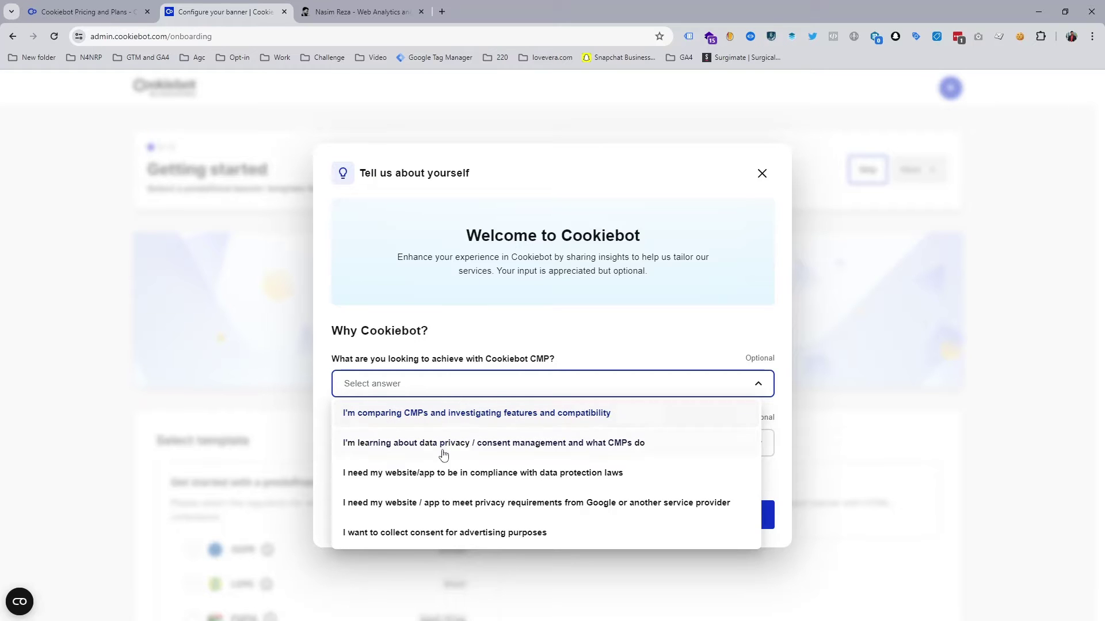
click(503, 535)
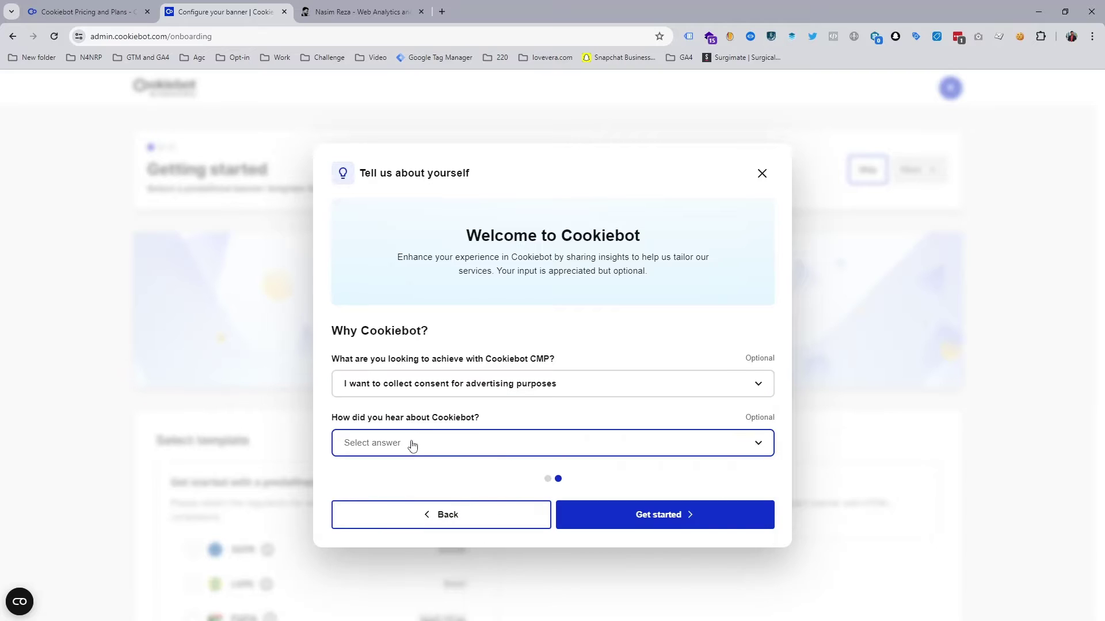
click(412, 444)
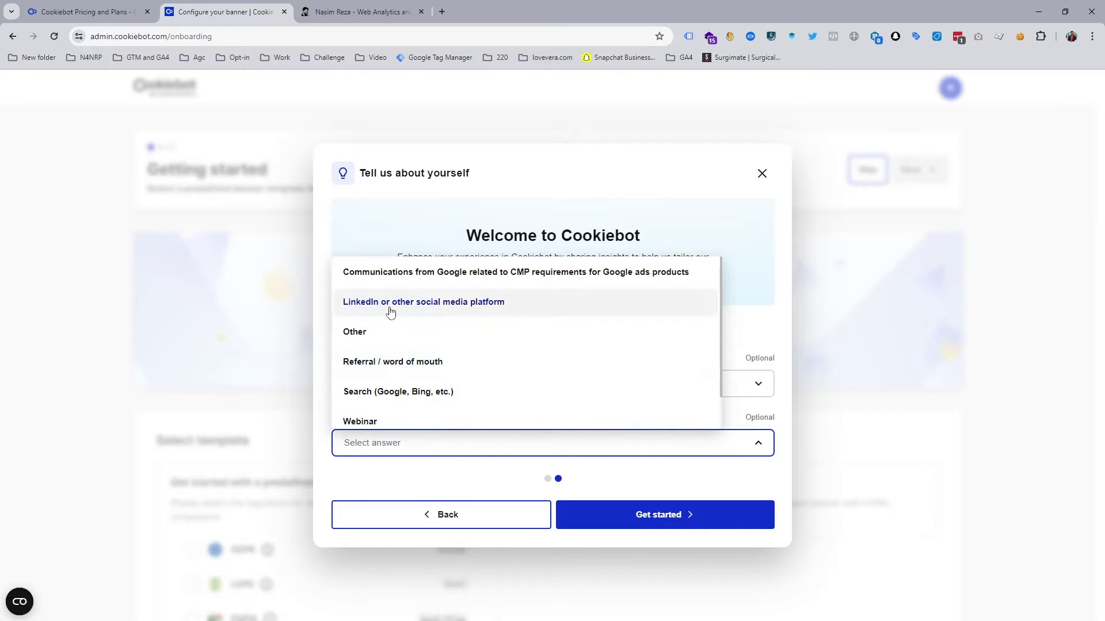
scroll(391, 311, down, 1)
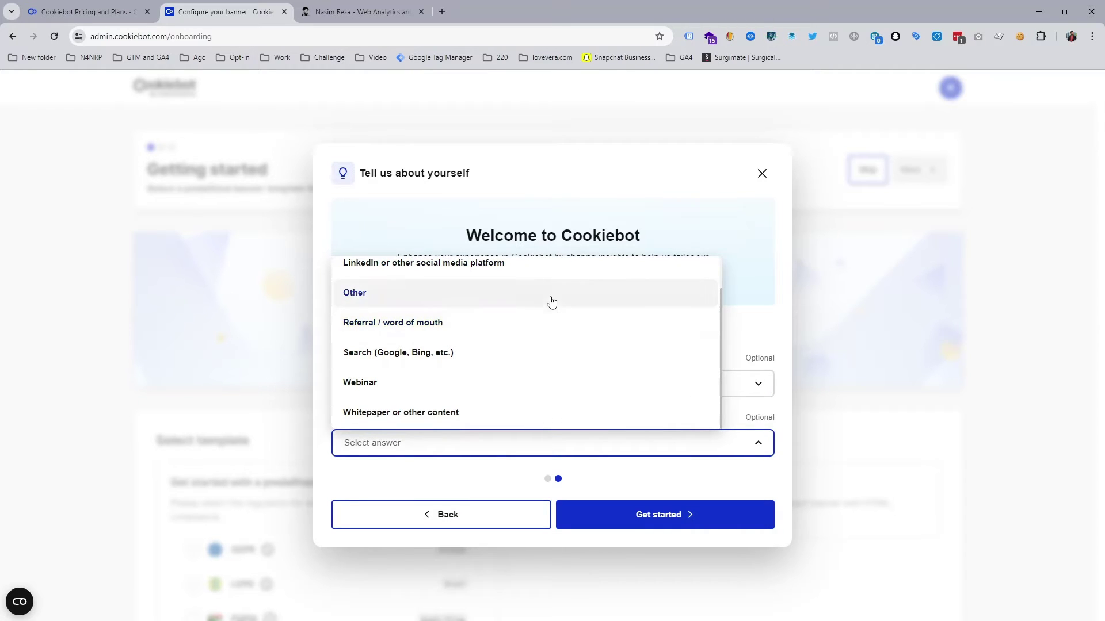
scroll(539, 338, up, 1)
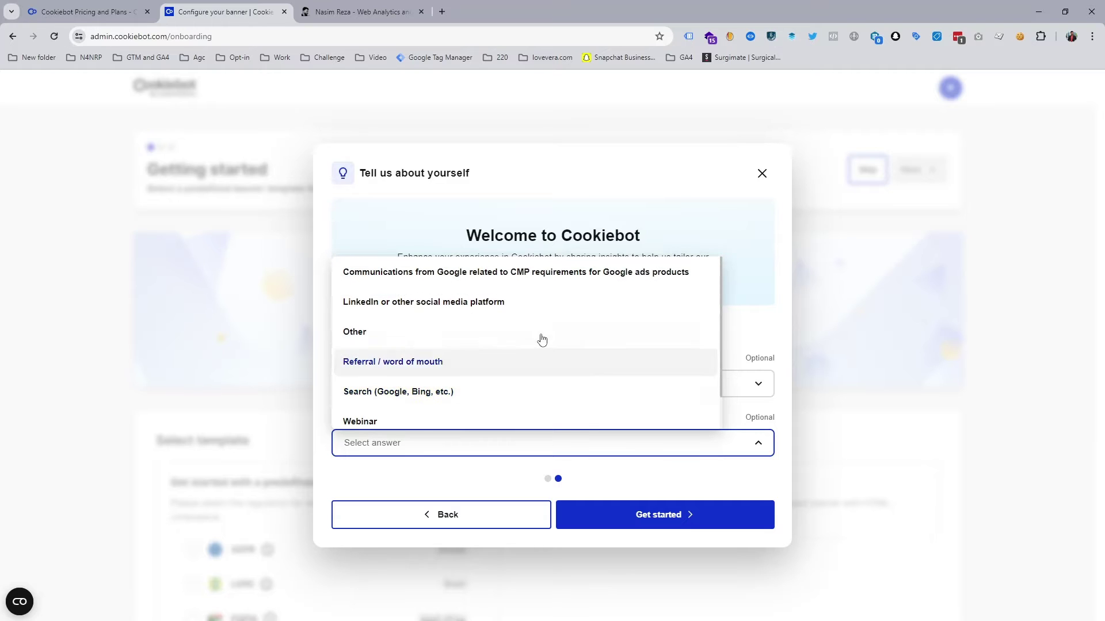
scroll(540, 338, down, 1)
scroll(541, 339, up, 1)
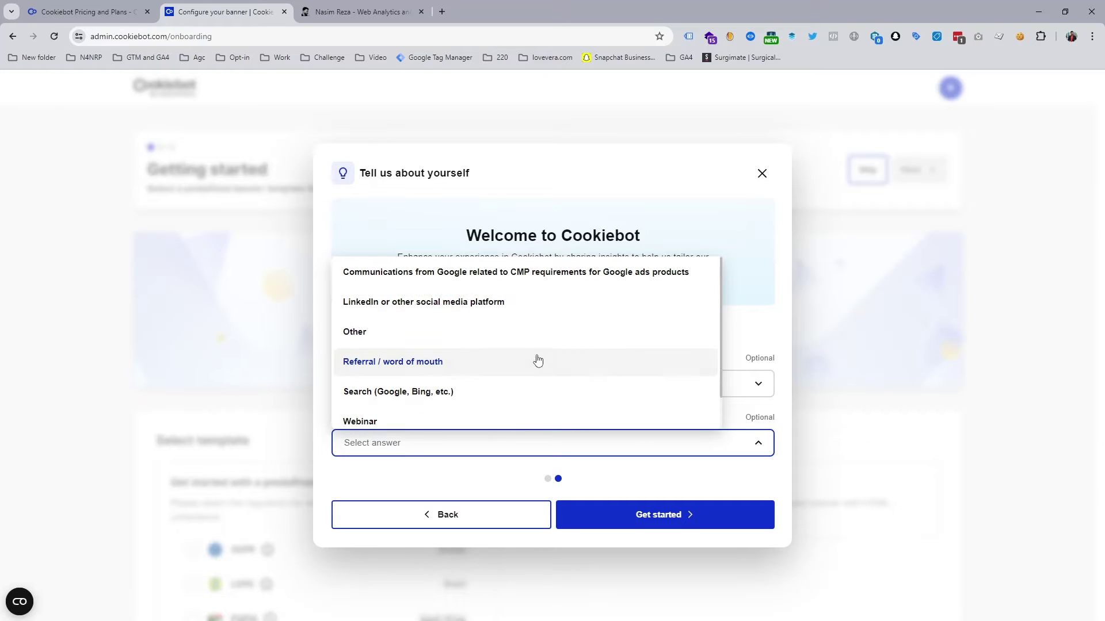
click(437, 395)
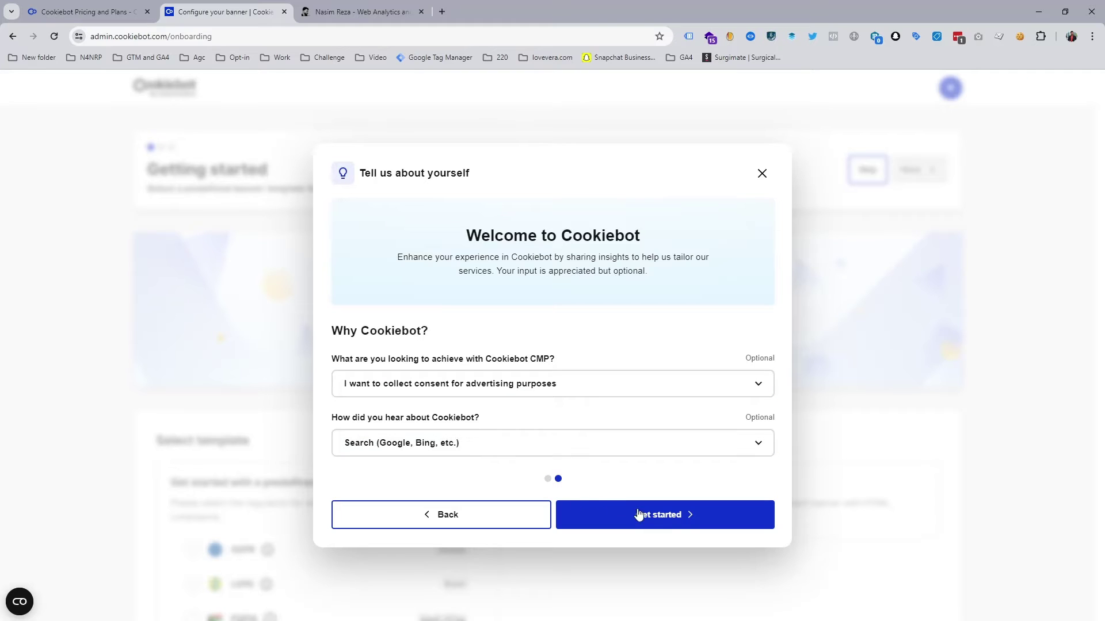
click(667, 517)
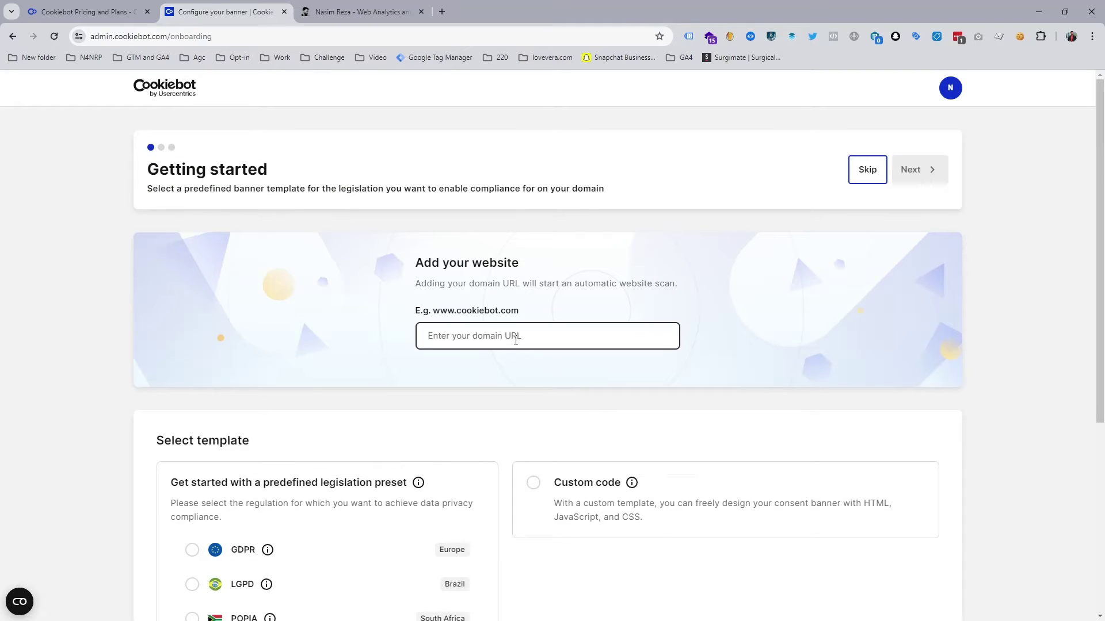
Copy the address of the portfolio website already open in the browser and enter it as the domain URL under Add your website
click(497, 339)
click(497, 339)
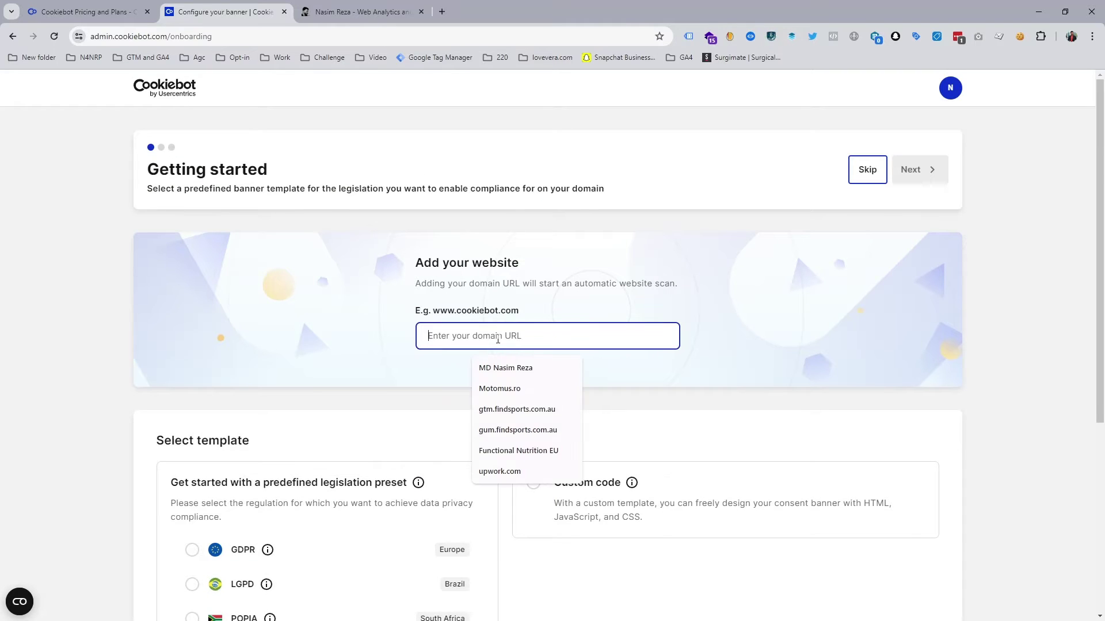
key(ctrl+Tab)
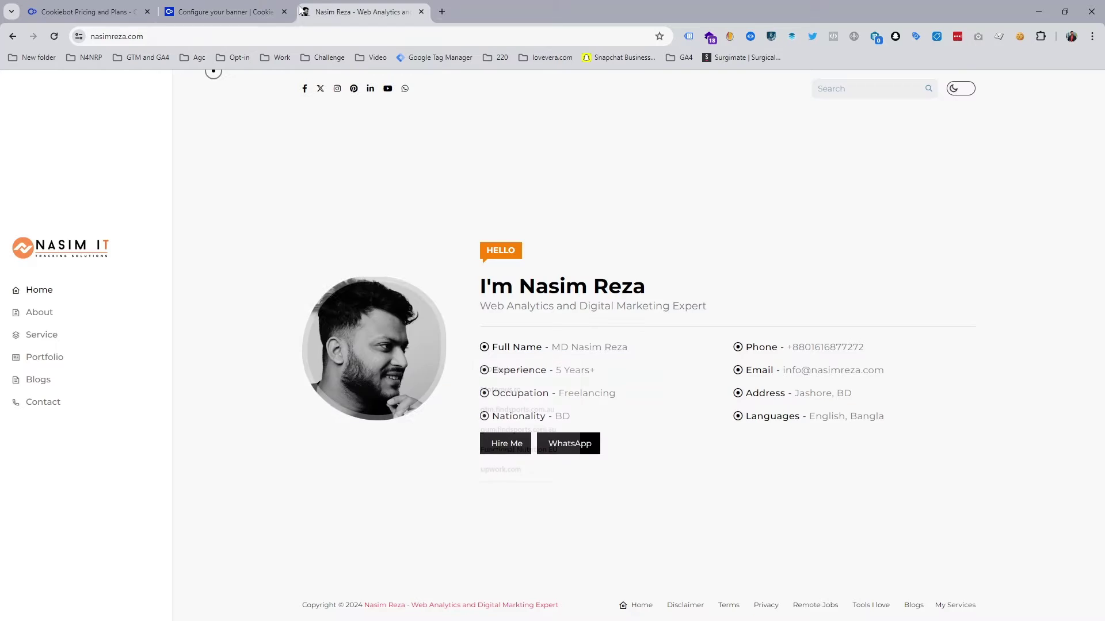
click(115, 36)
right_click(110, 36)
click(153, 141)
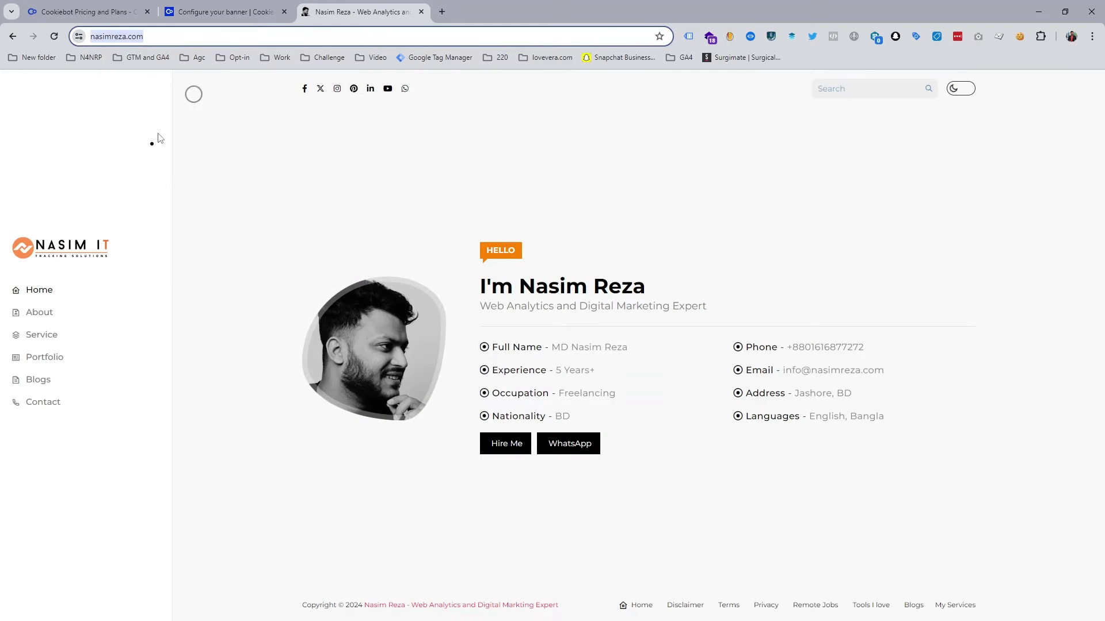
click(235, 7)
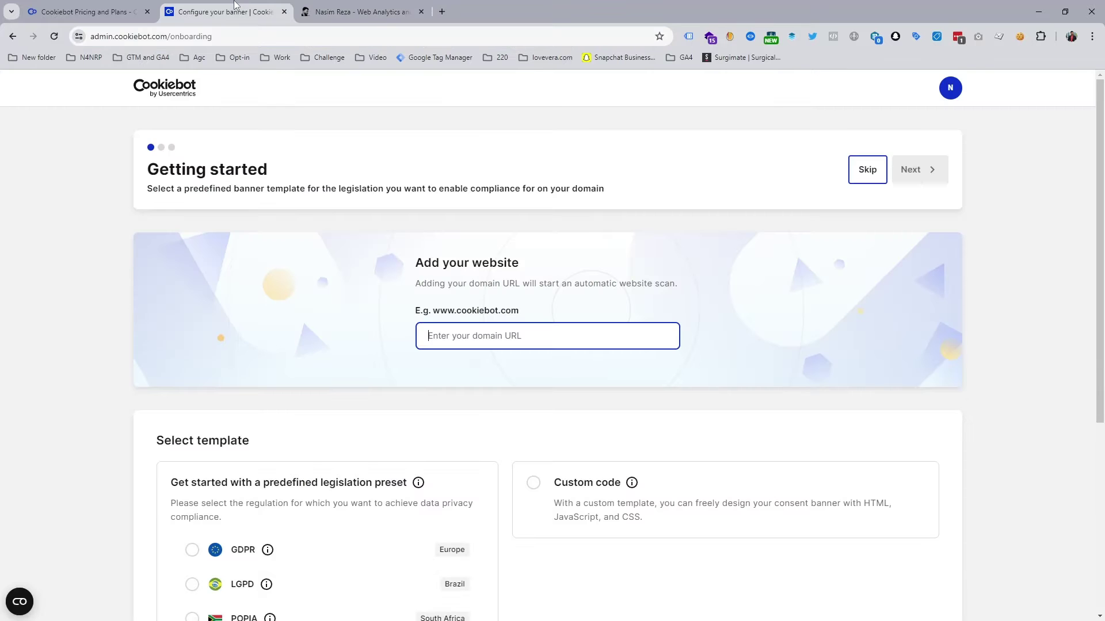
right_click(447, 335)
click(469, 445)
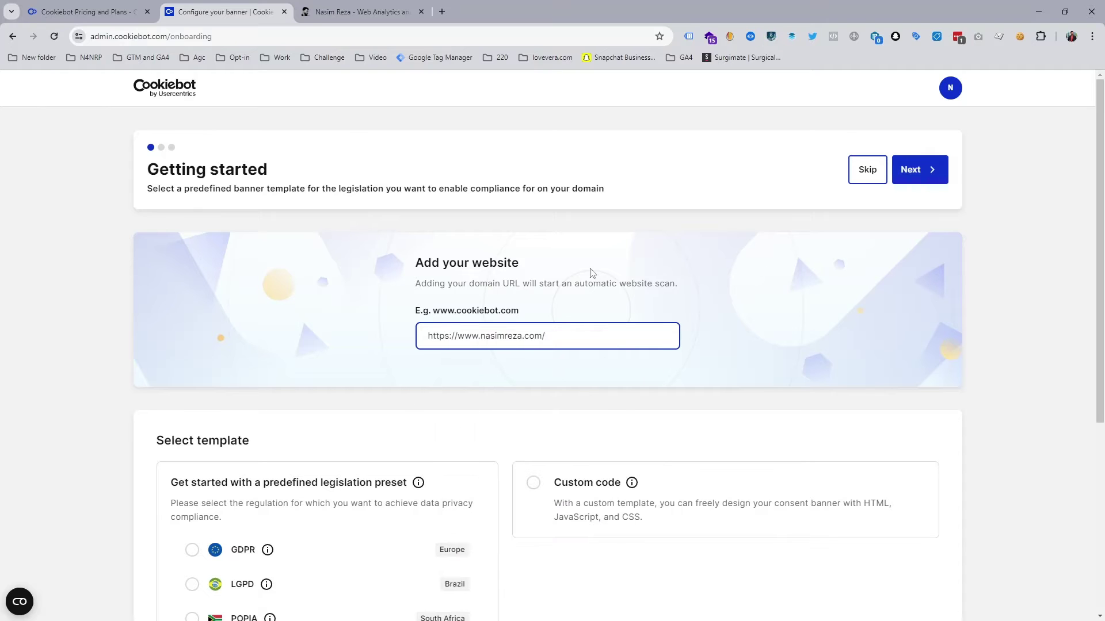
Select the GDPR (Europe) legislation preset as the banner template and continue to the consent banner configuration
scroll(869, 216, down, 4)
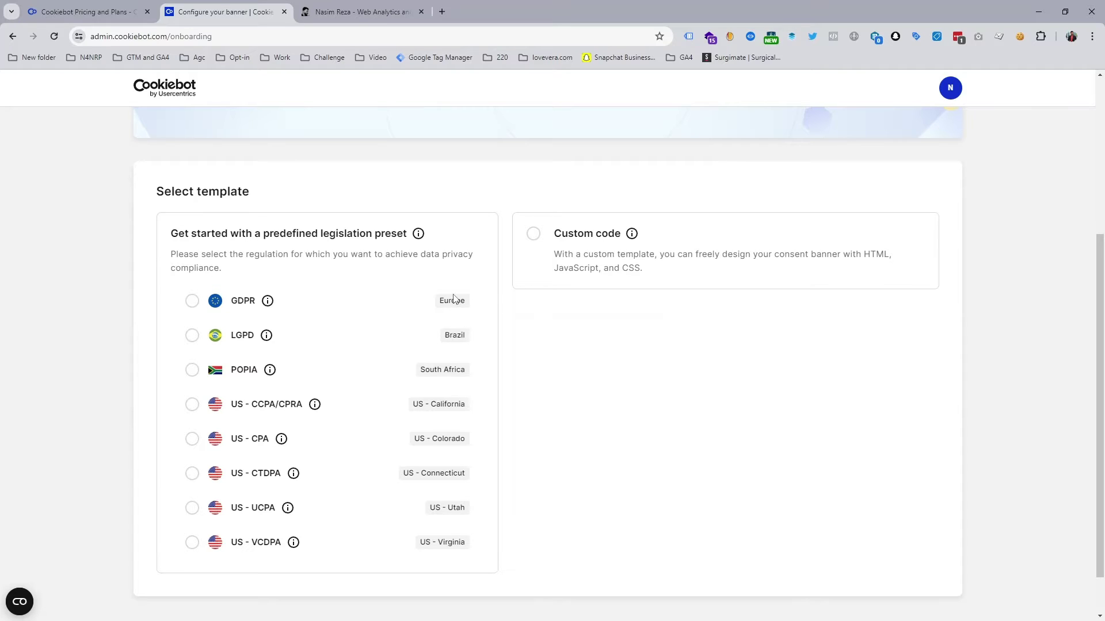
click(192, 303)
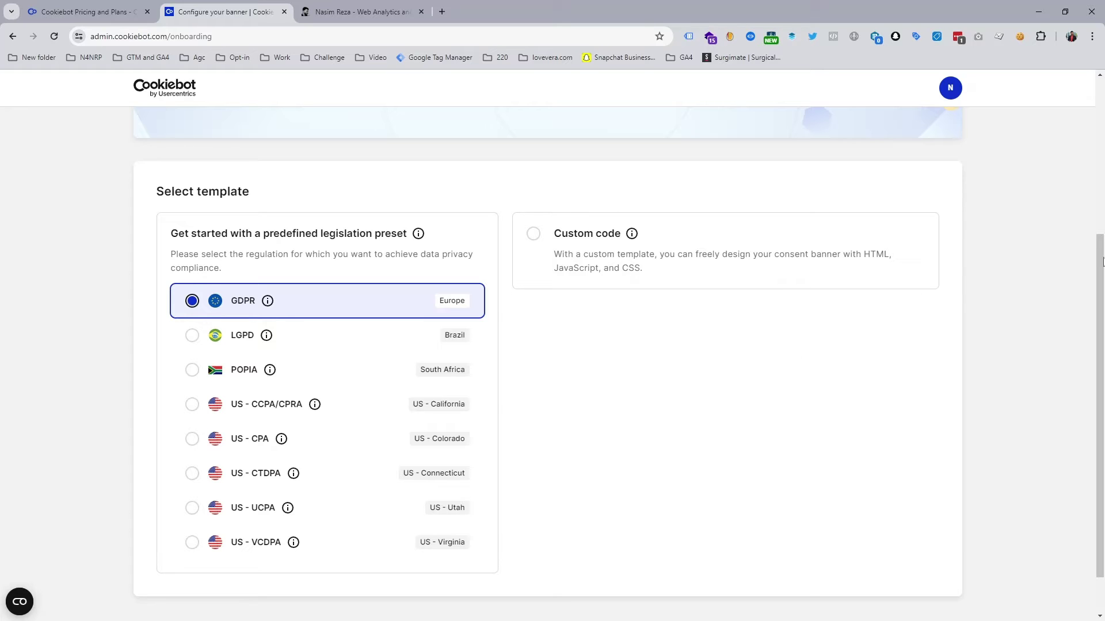
scroll(1102, 262, up, 3)
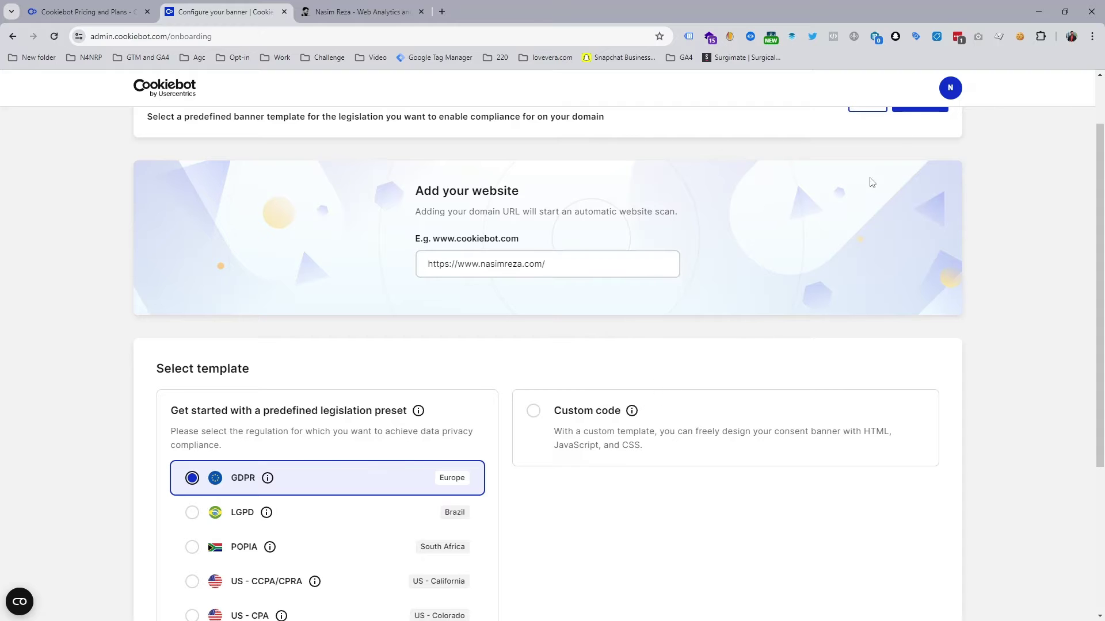
scroll(920, 195, down, 3)
scroll(951, 205, up, 4)
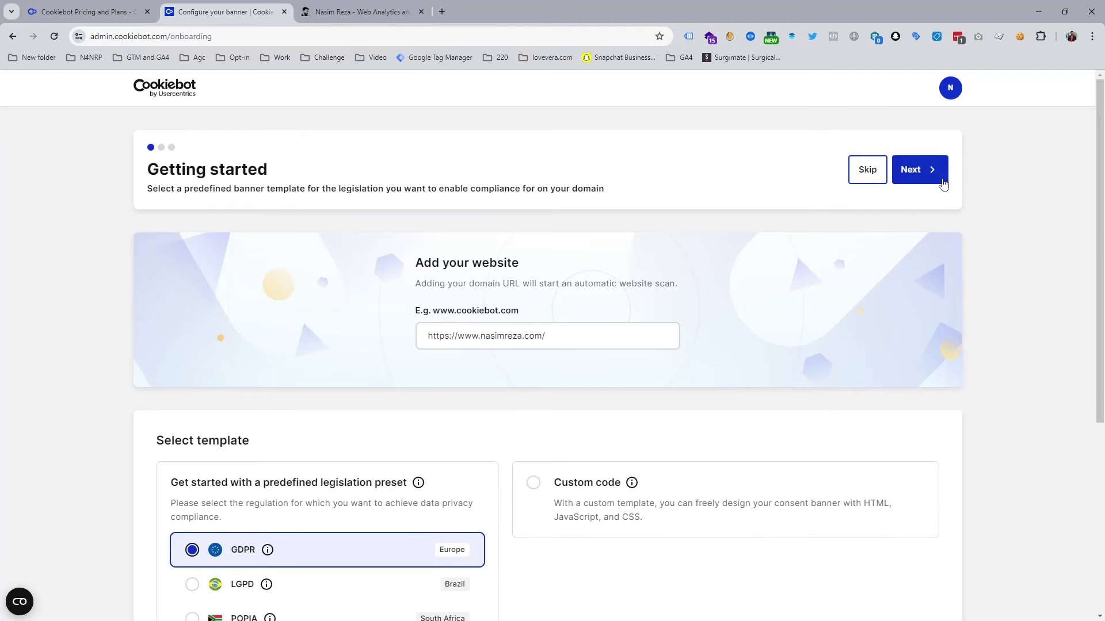
click(935, 176)
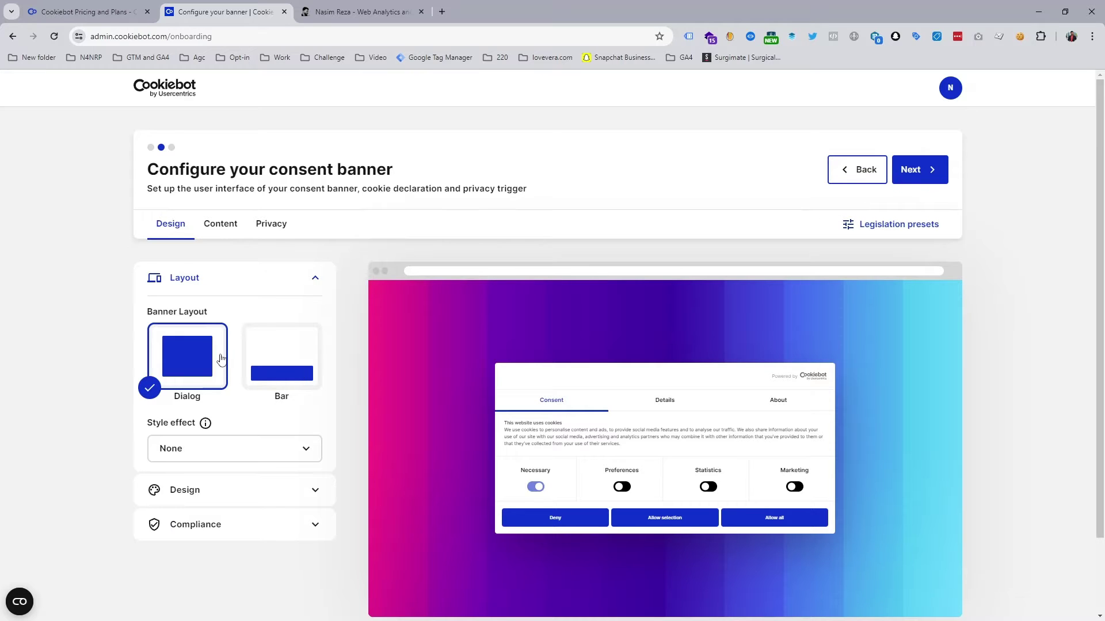
Compare the Bar and Dialog banner layouts in the preview and choose Bar
click(289, 368)
scroll(412, 378, down, 2)
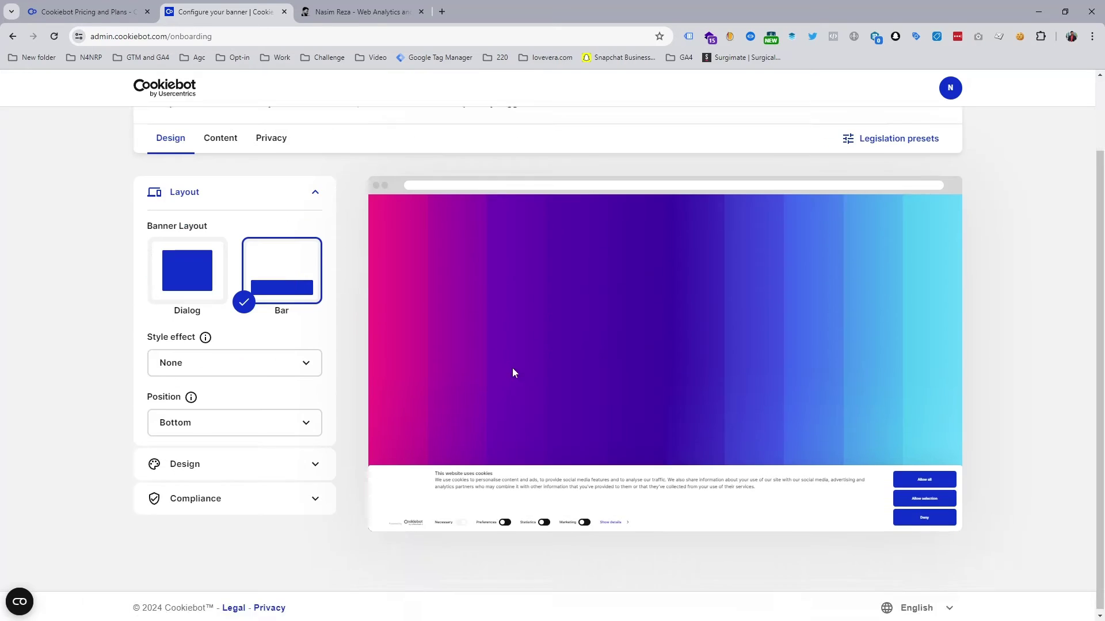
click(200, 283)
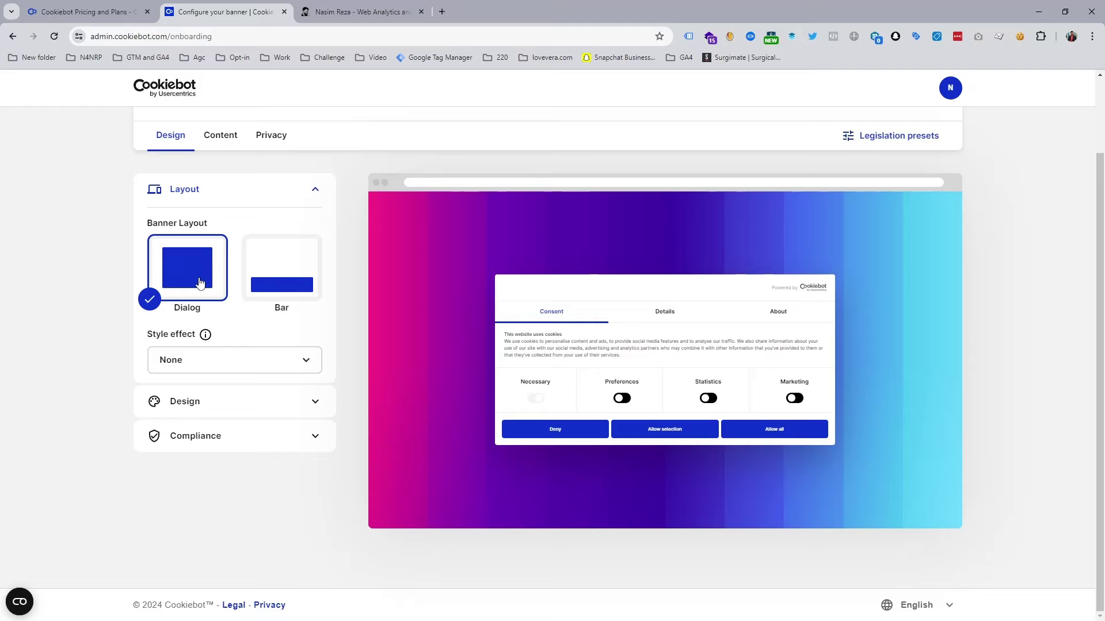
click(268, 291)
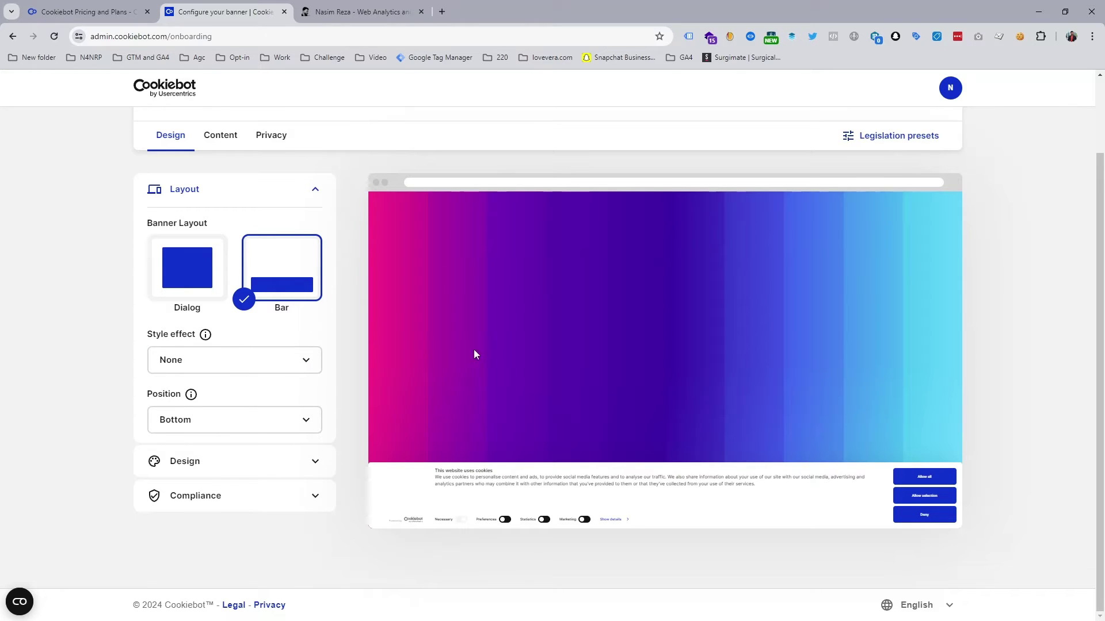
scroll(436, 253, up, 2)
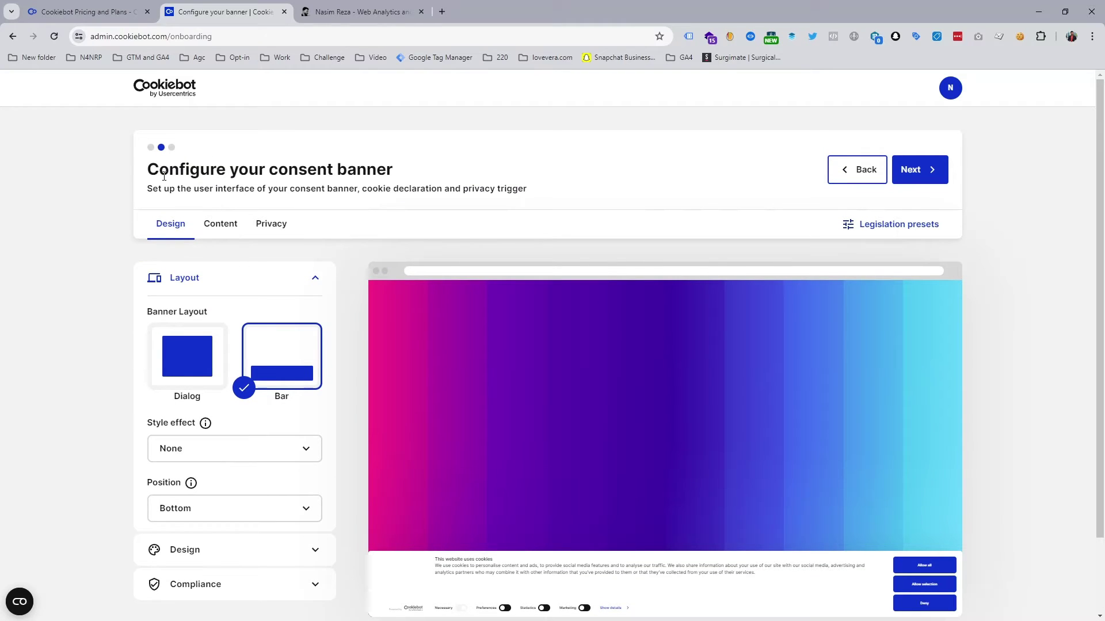
drag(178, 169, 387, 169)
click(364, 244)
Set the bar banner's style effect to SlideUp and check the available position options
click(265, 450)
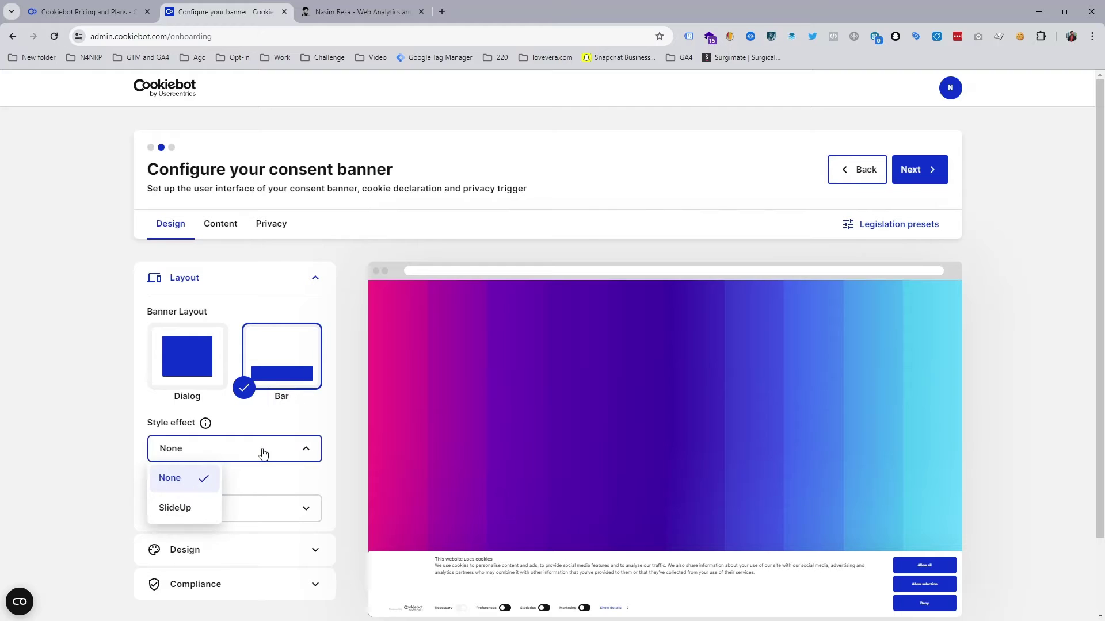
click(204, 508)
scroll(253, 438, down, 2)
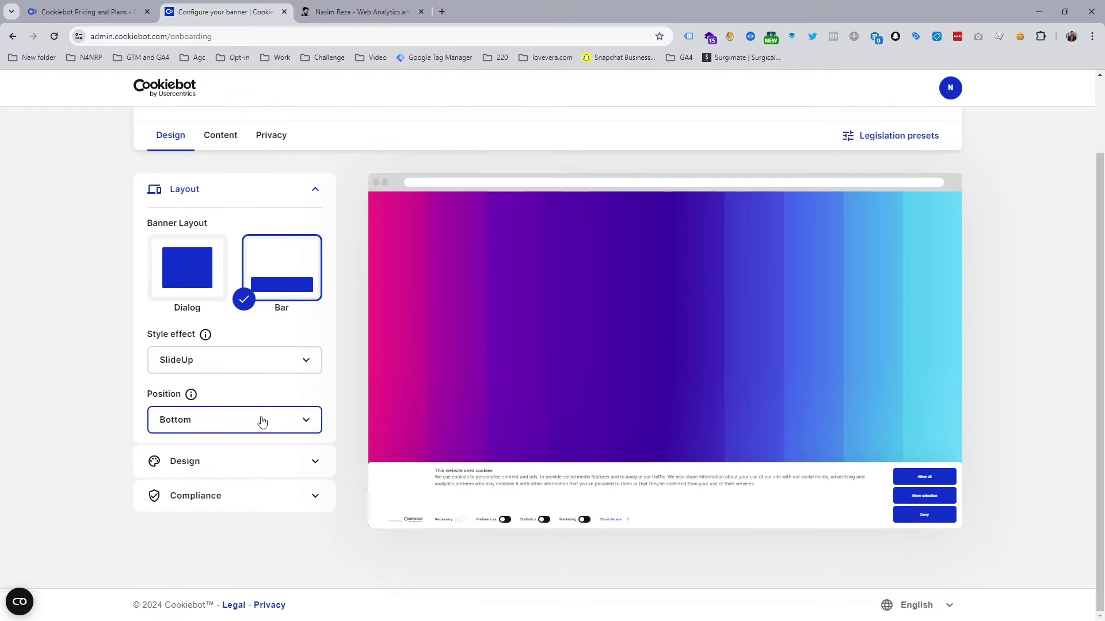
click(241, 364)
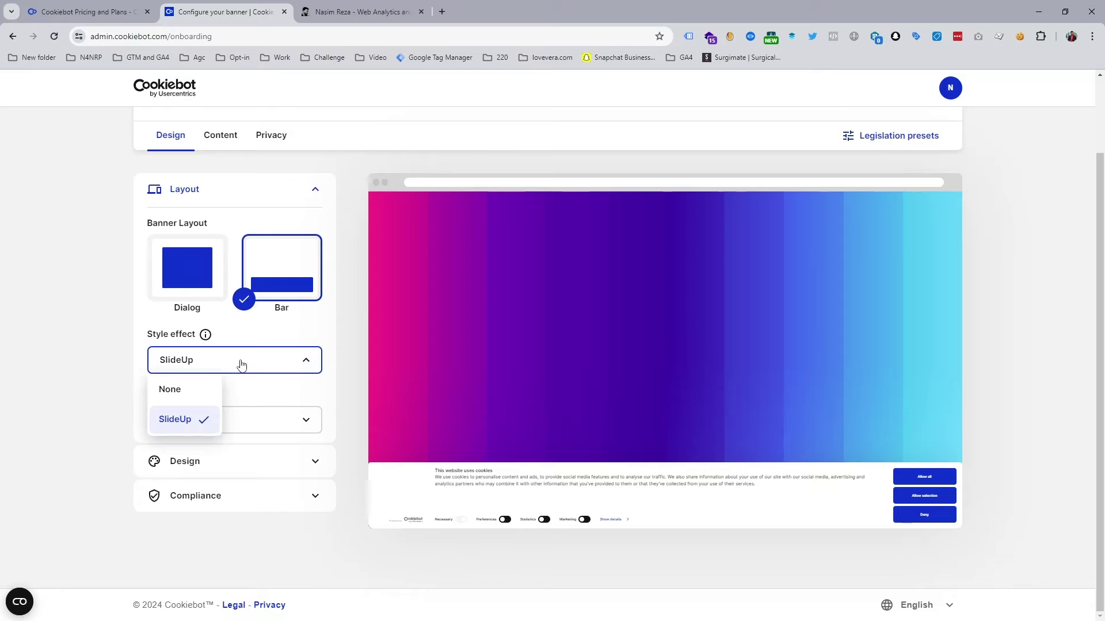
click(230, 426)
click(230, 426)
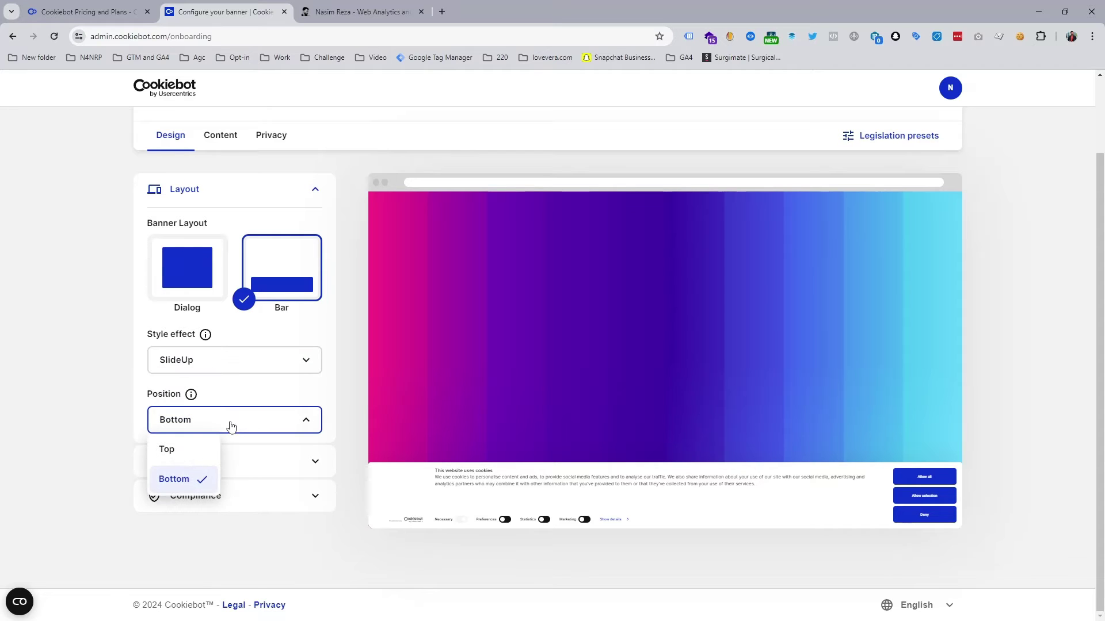
click(230, 425)
In the banner's design settings, preview the Mixed and Outline button styles and return to Solid
click(271, 466)
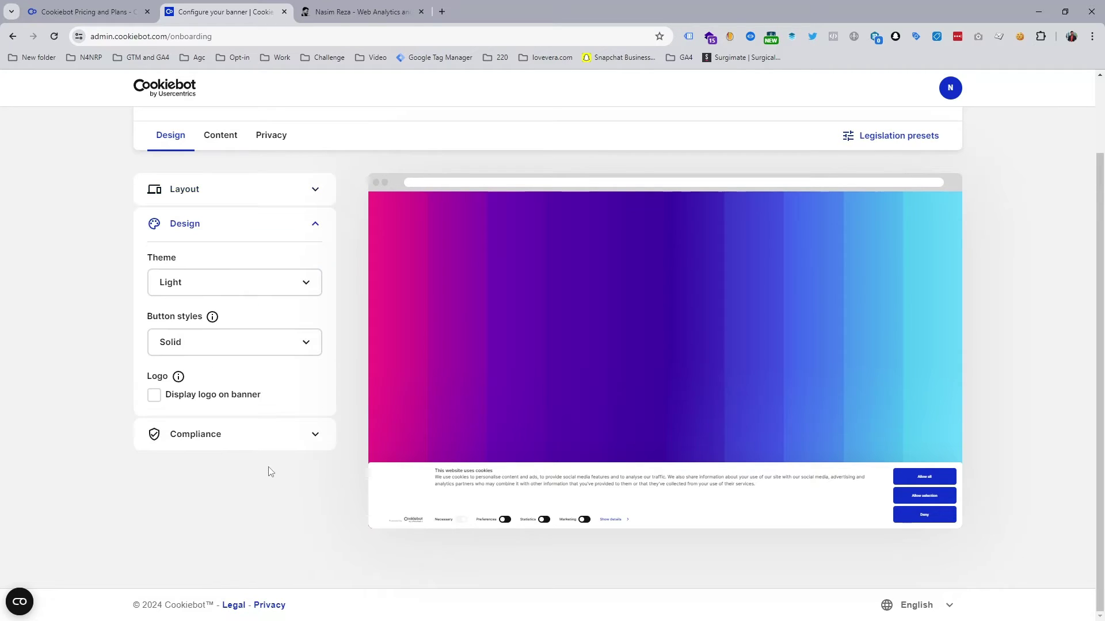
click(268, 348)
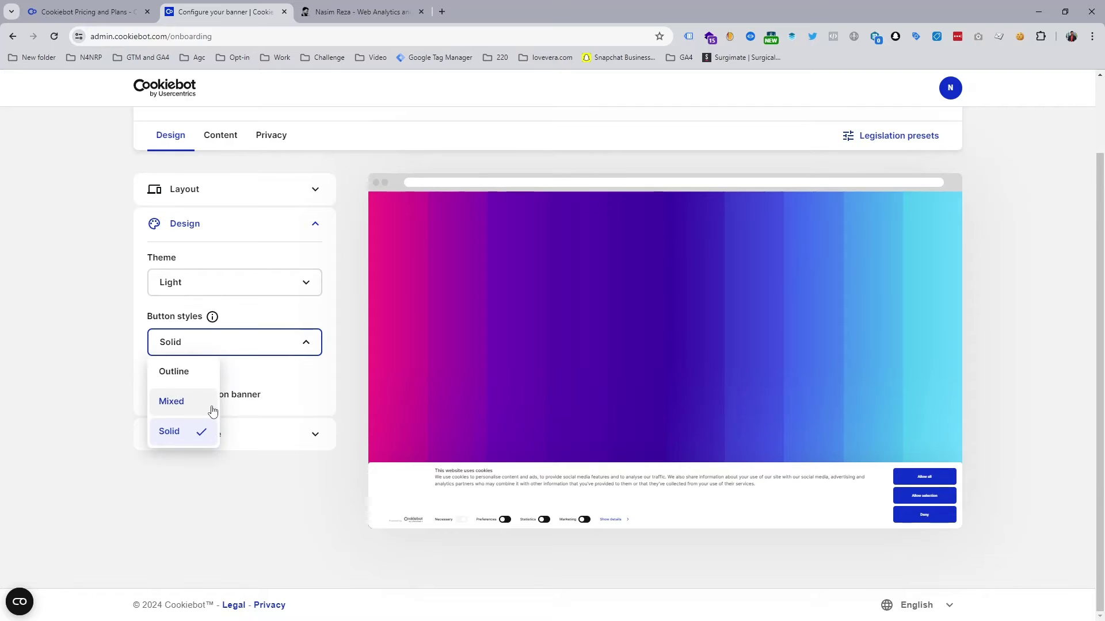
click(213, 409)
click(251, 349)
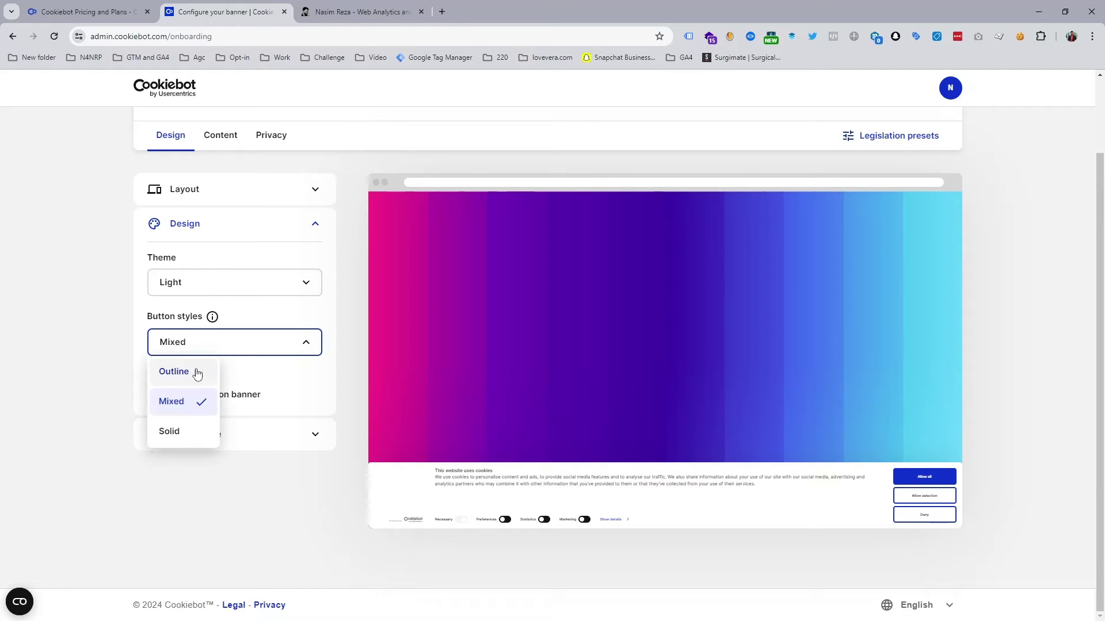
click(199, 370)
click(255, 356)
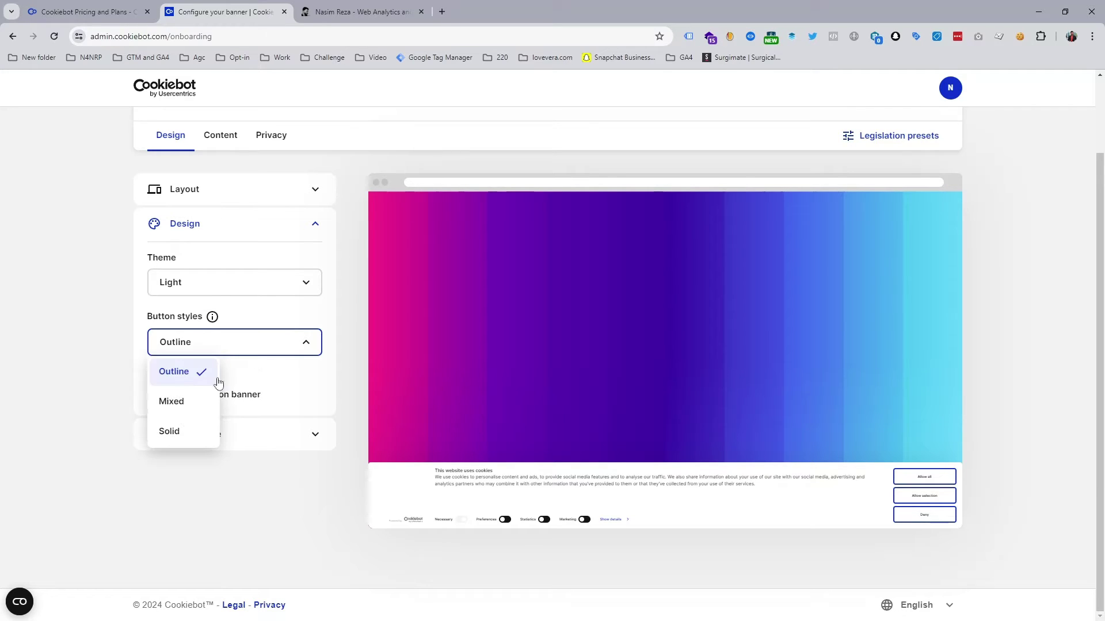
click(183, 430)
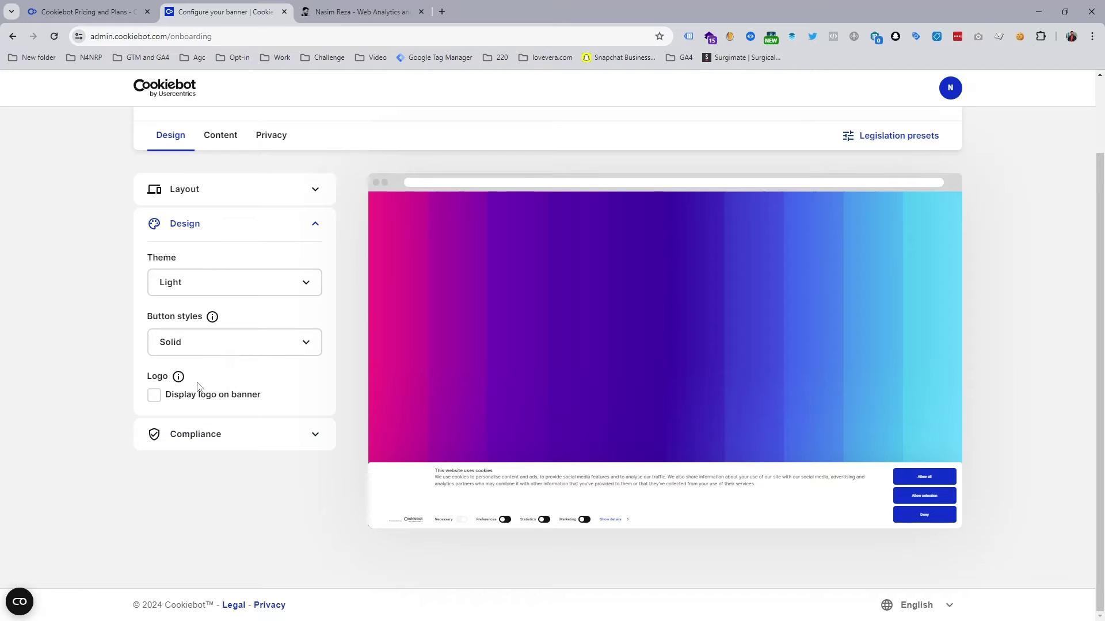
Enable the logo display on the banner and upload the portrait image from the Desktop folder as the logo
click(154, 396)
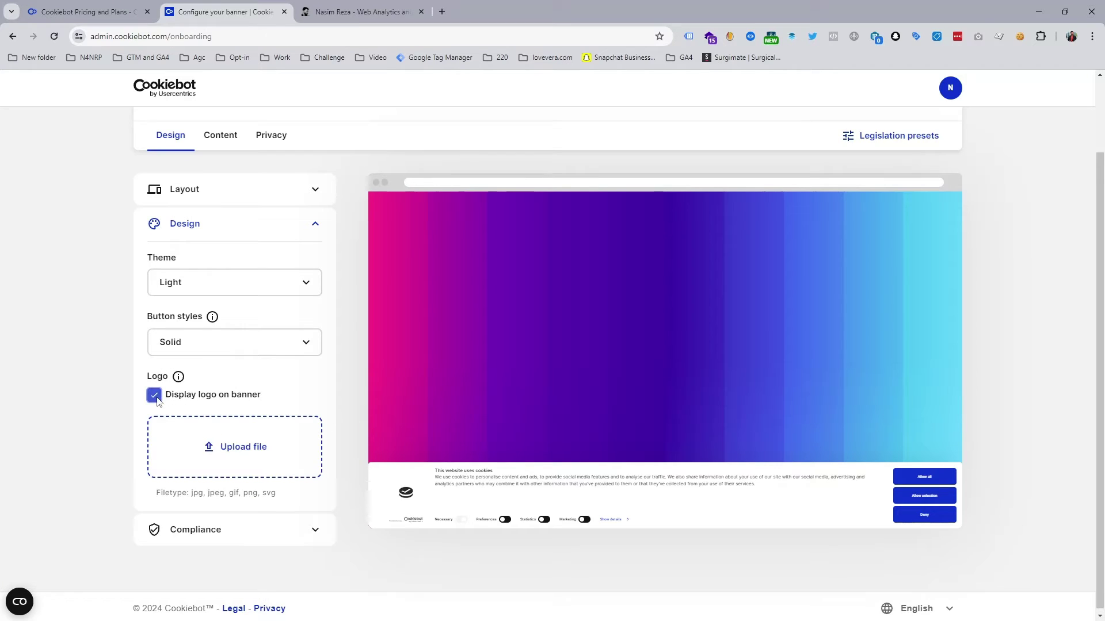
click(233, 448)
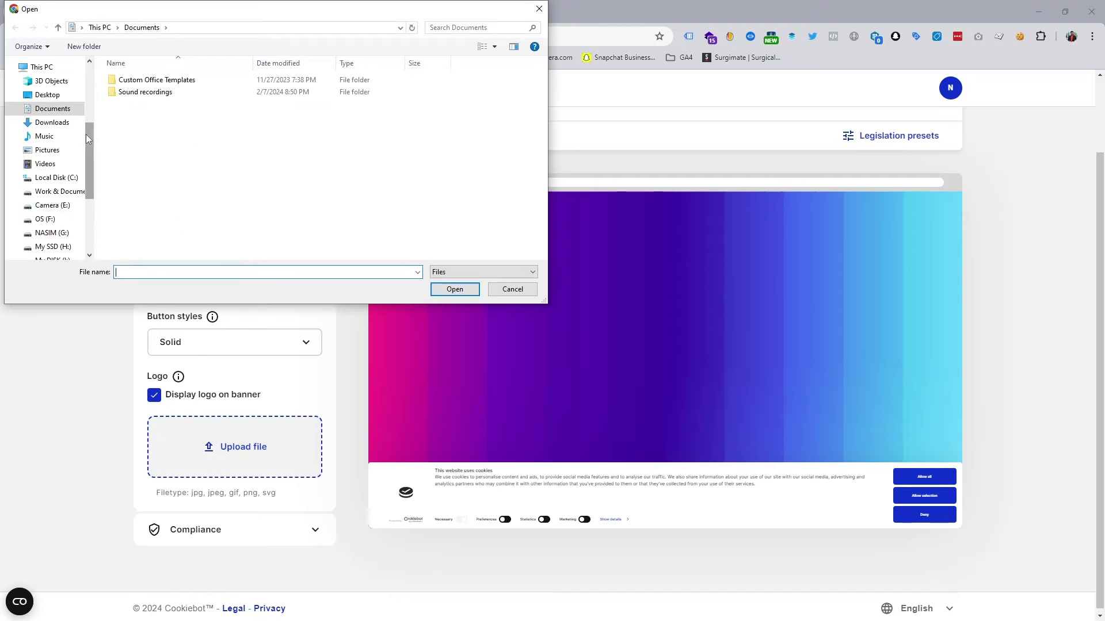
click(49, 96)
scroll(340, 161, down, 2)
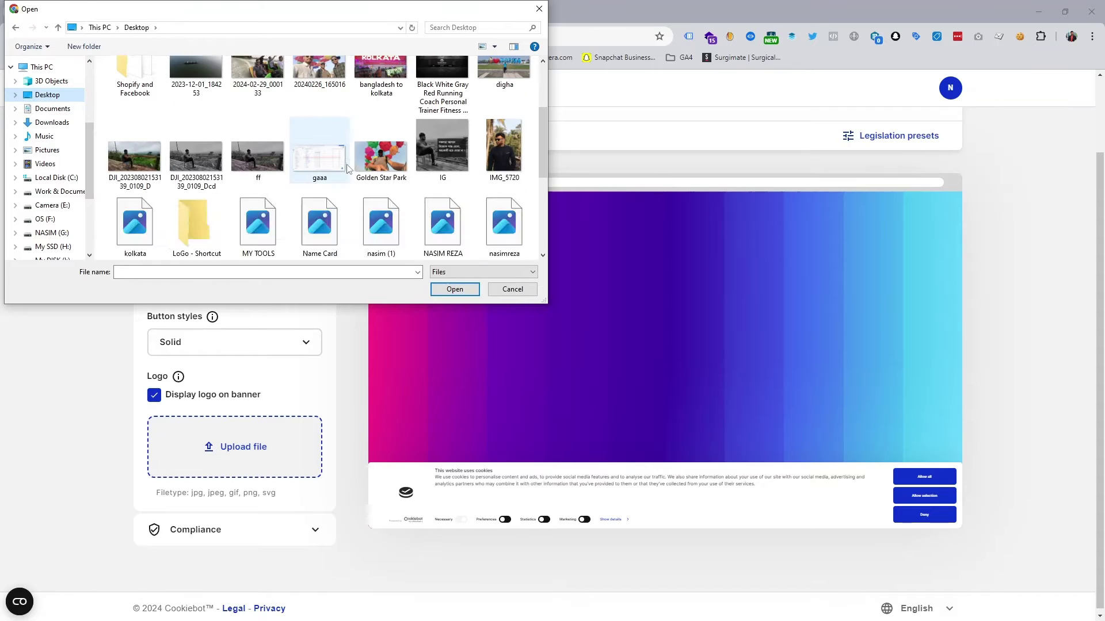
double_click(521, 228)
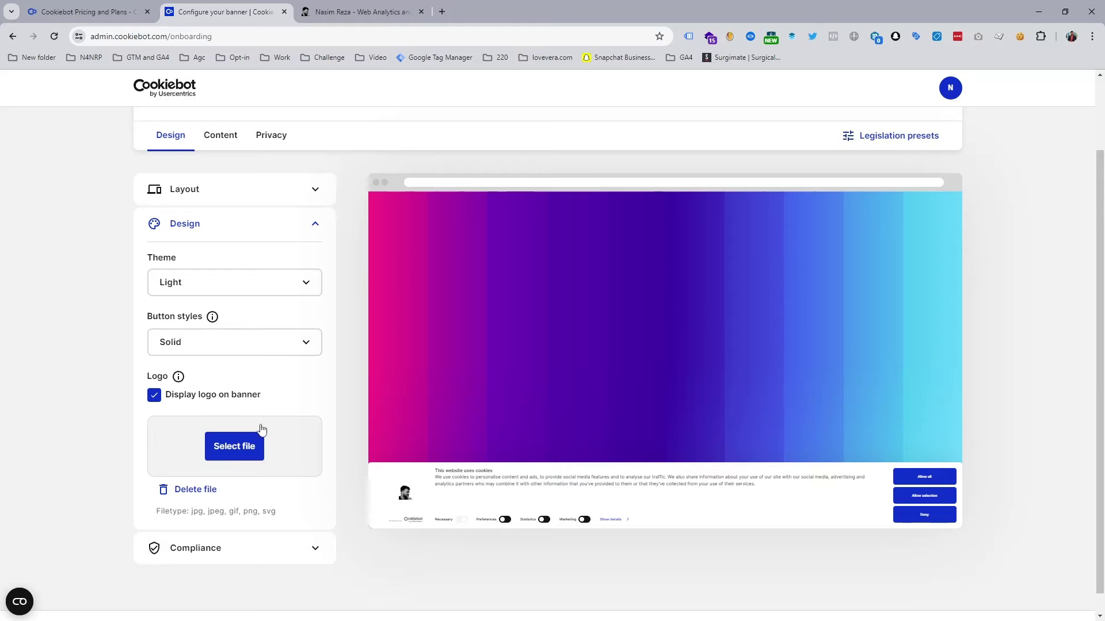
In the banner's compliance settings, set the consent distribution to All visitors
click(316, 550)
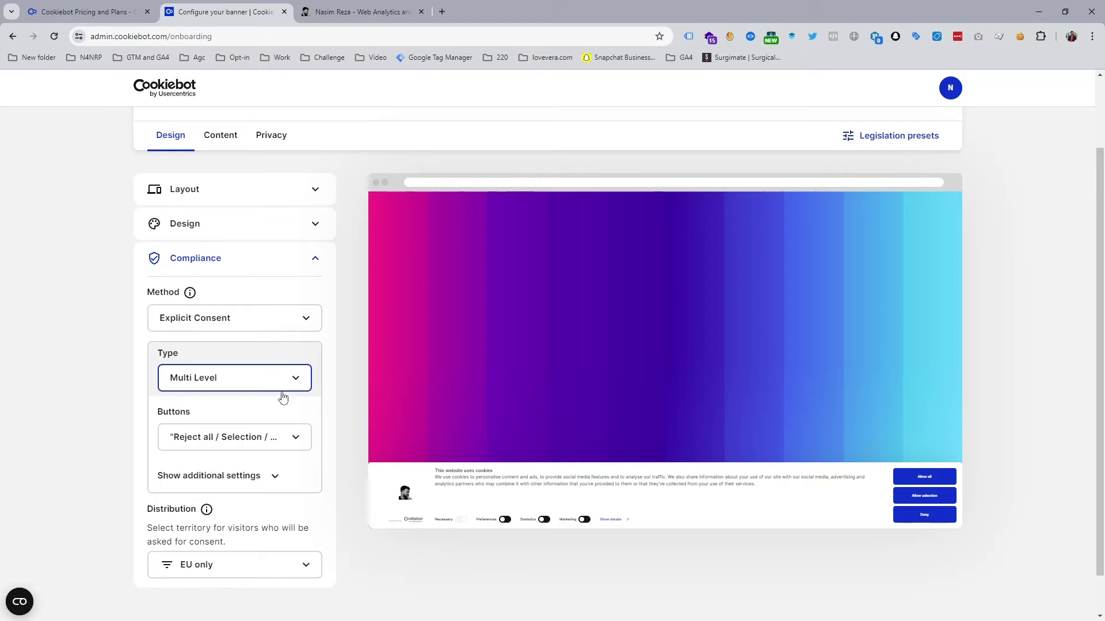
click(245, 574)
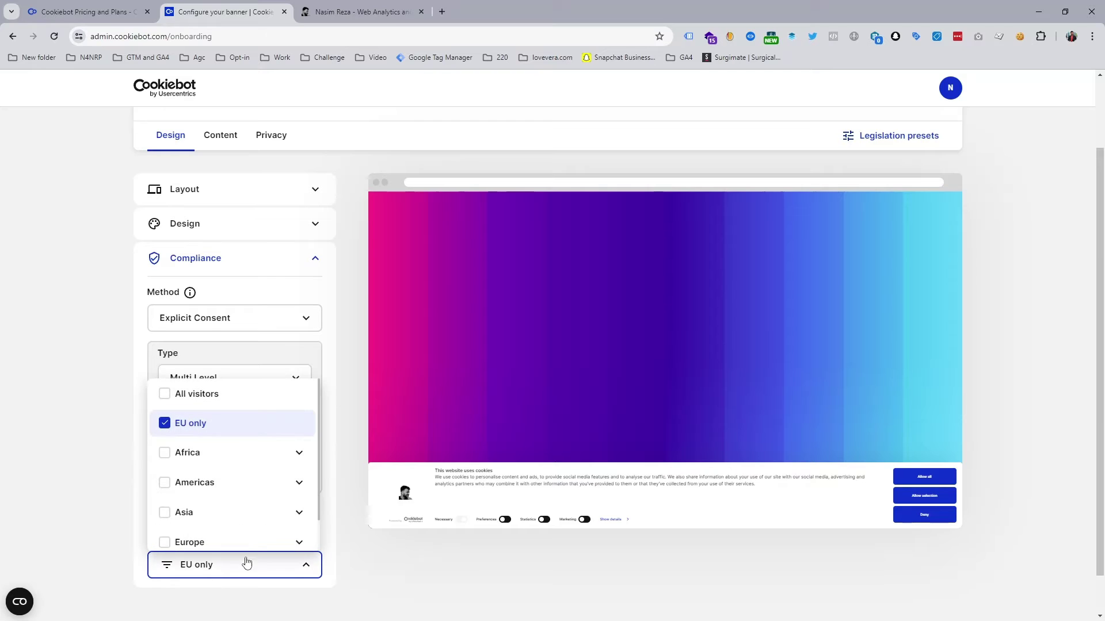
click(163, 398)
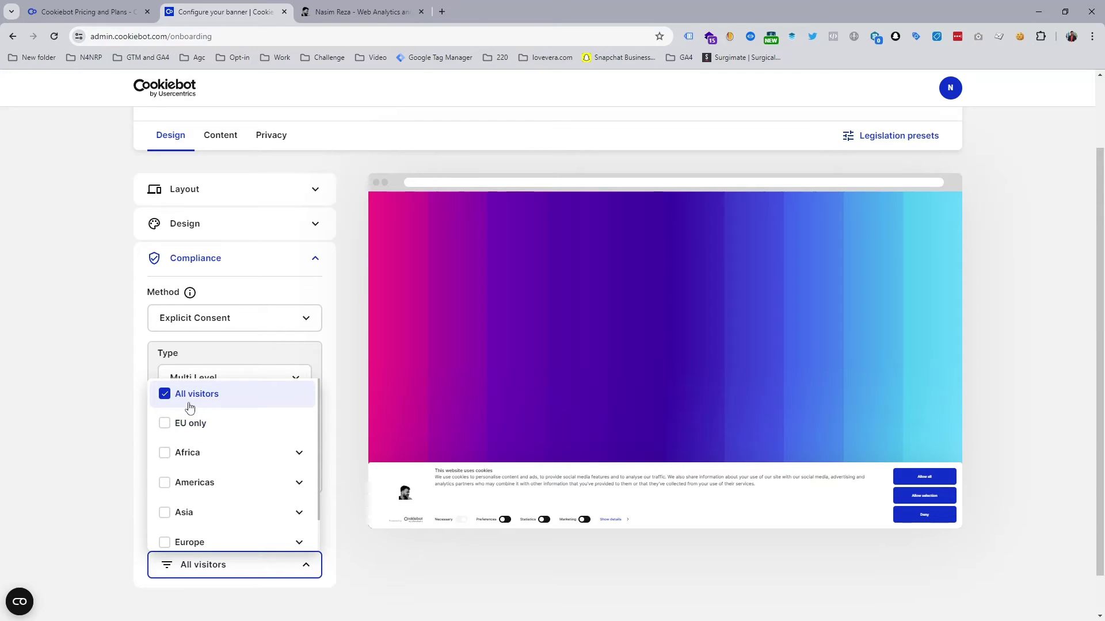
click(96, 431)
scroll(342, 515, down, 1)
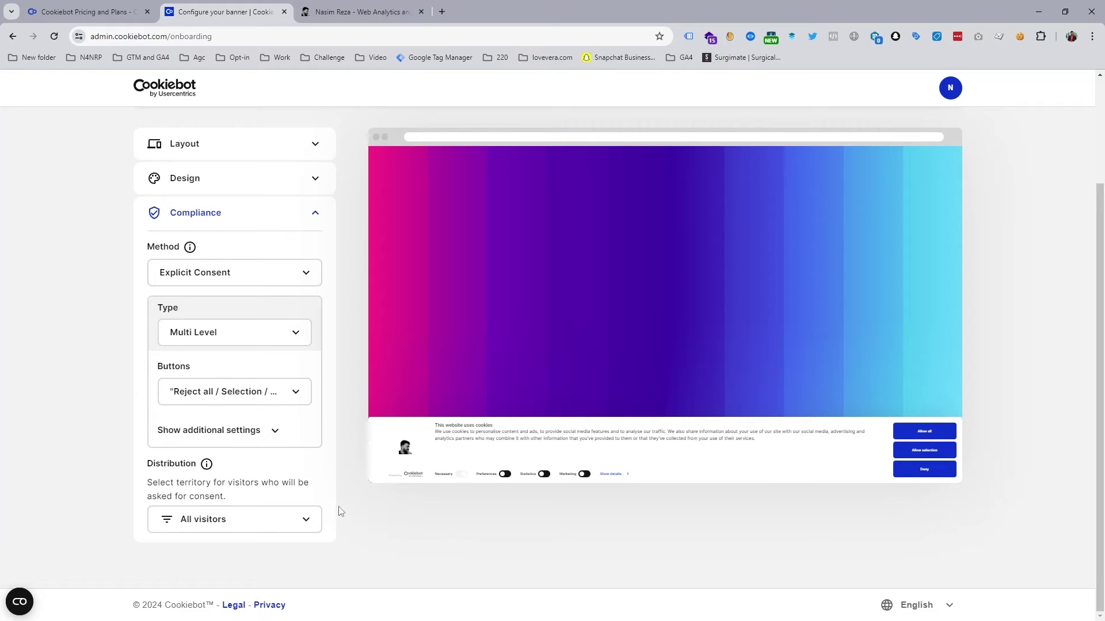
Check the compliance button options, keep "Reject all / Selection / Allow all", and continue to the implementation stage
click(297, 393)
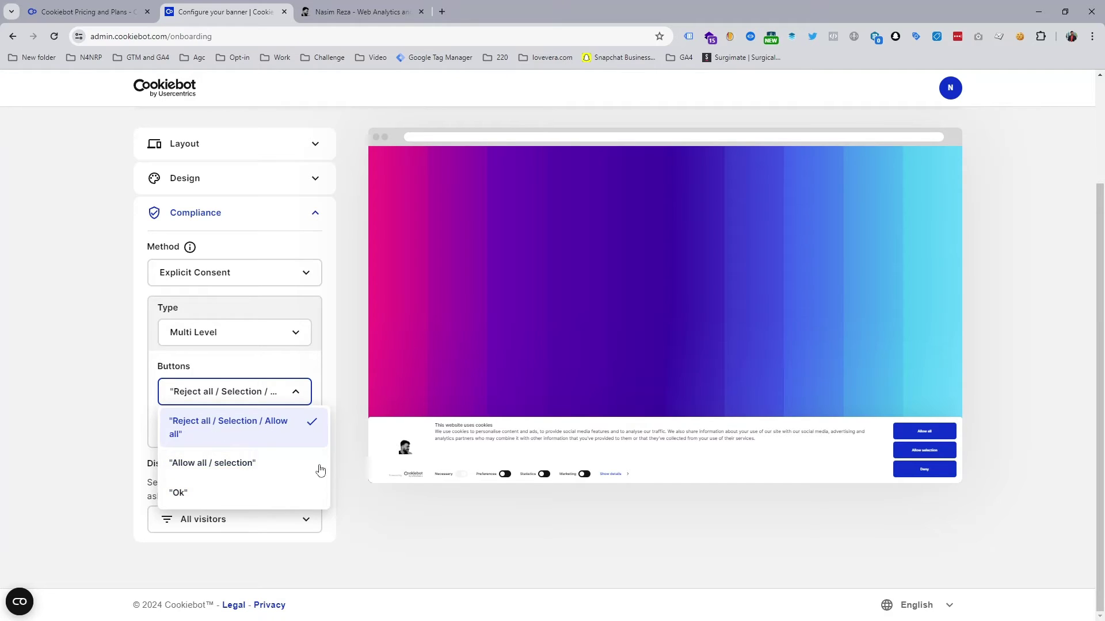
click(26, 377)
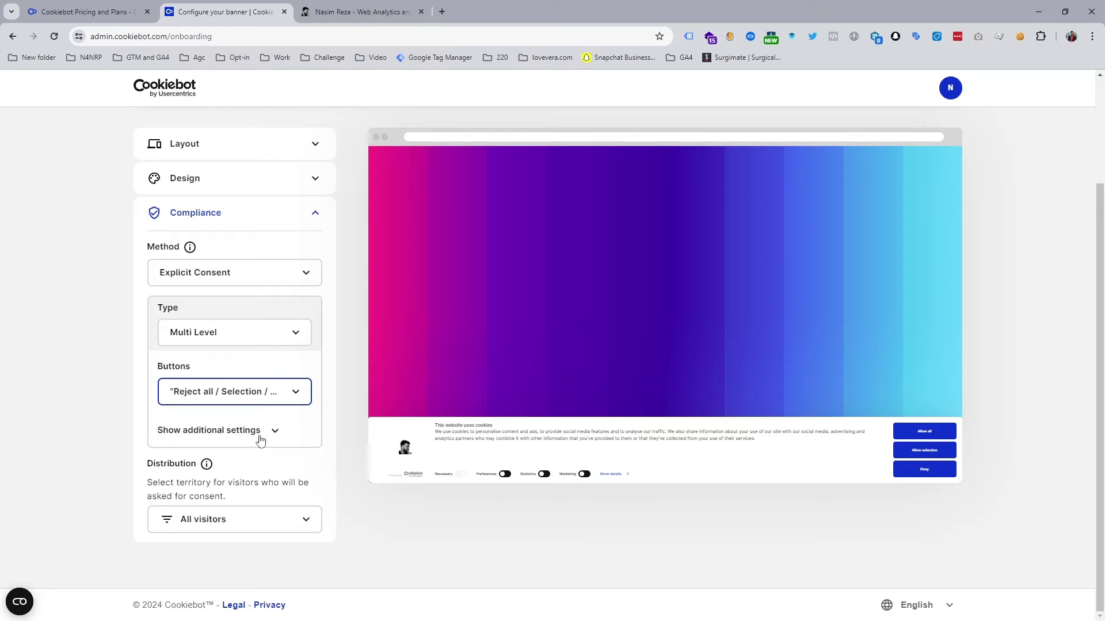
scroll(241, 534, up, 2)
scroll(496, 456, down, 2)
scroll(745, 422, up, 2)
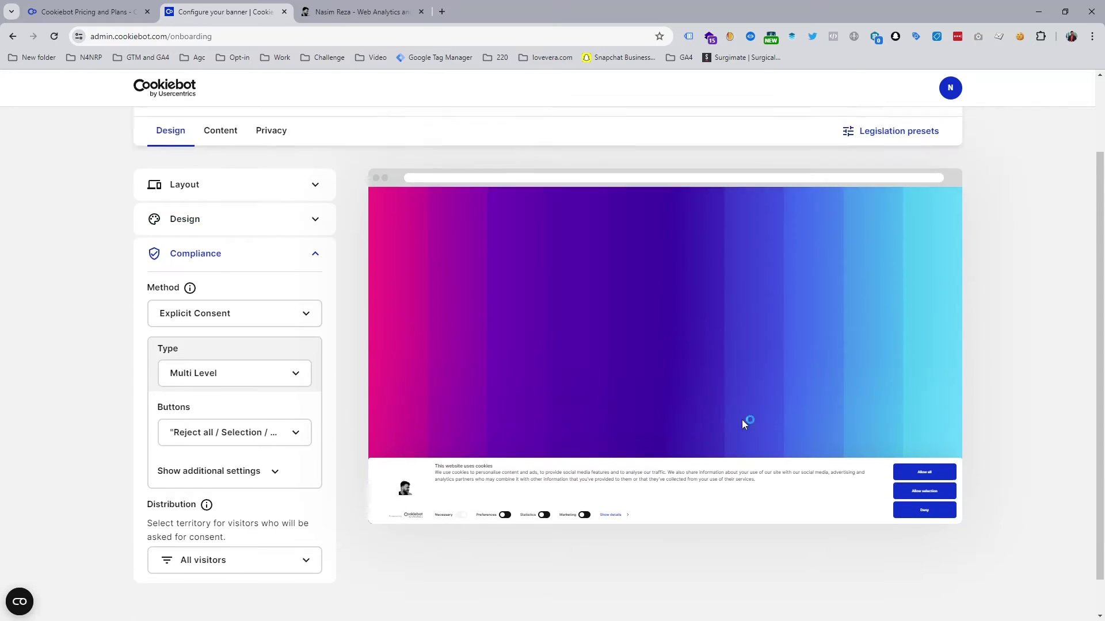
click(940, 181)
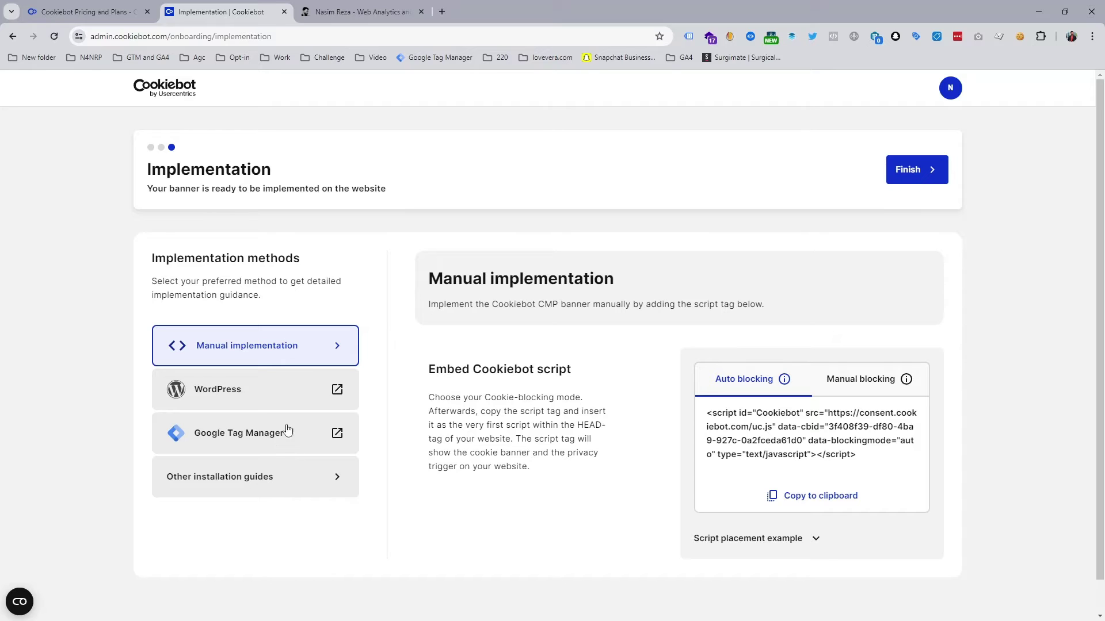
Open the Google Tag Manager implementation guide and deny its website's cookies
click(302, 441)
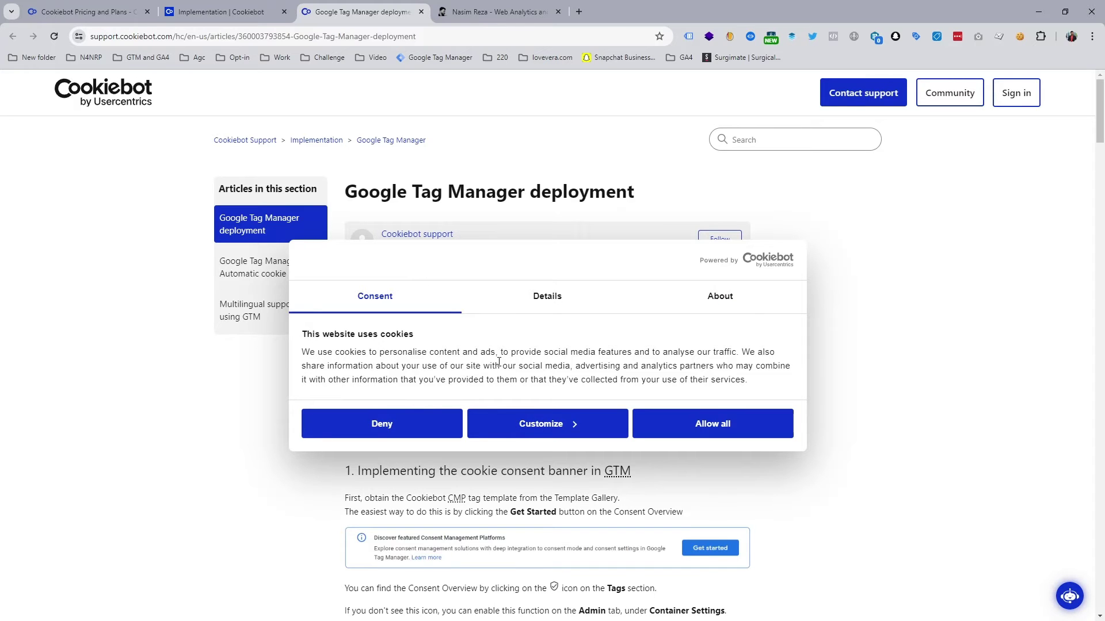
scroll(599, 505, down, 10)
scroll(598, 505, down, 4)
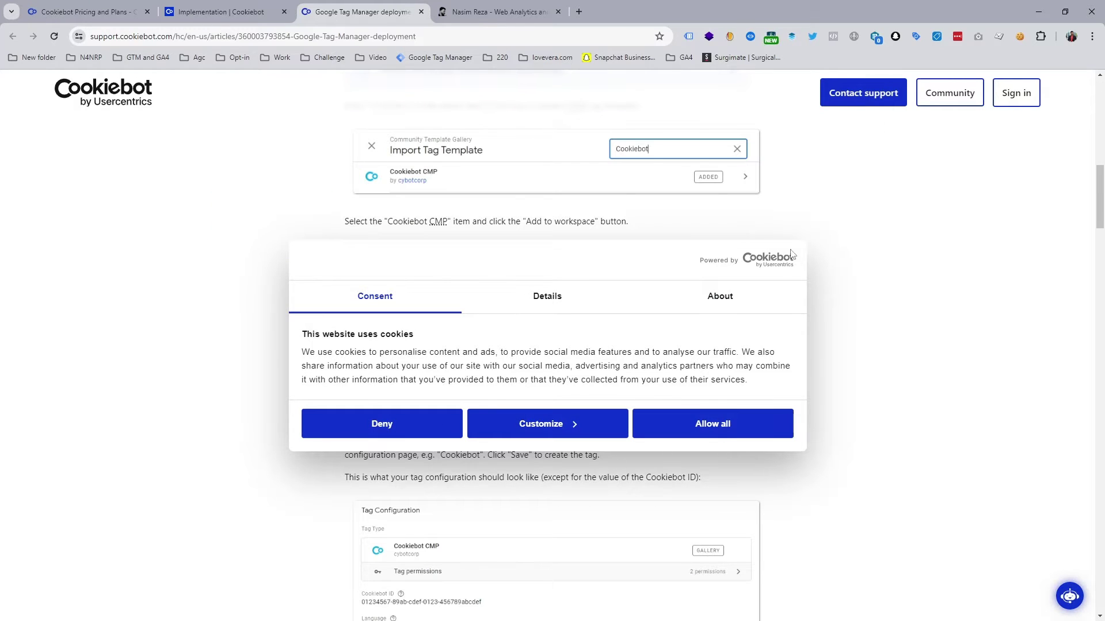
click(381, 428)
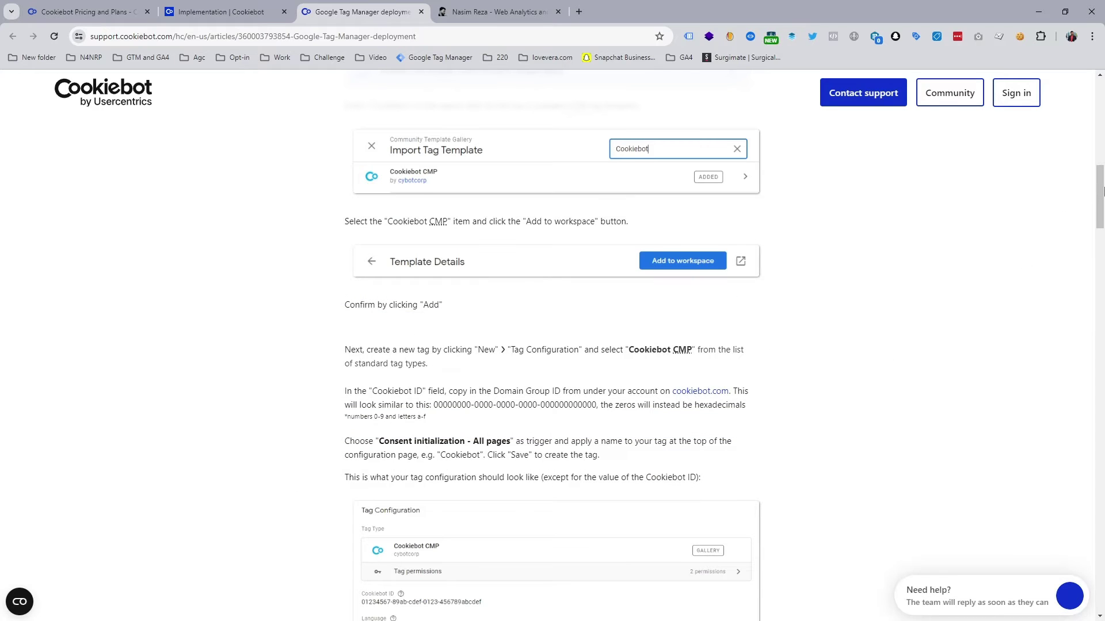
Read how the guide adds the Cookiebot CMP template and configures the tag with its Consent Initialization trigger
drag(1100, 190, 1101, 226)
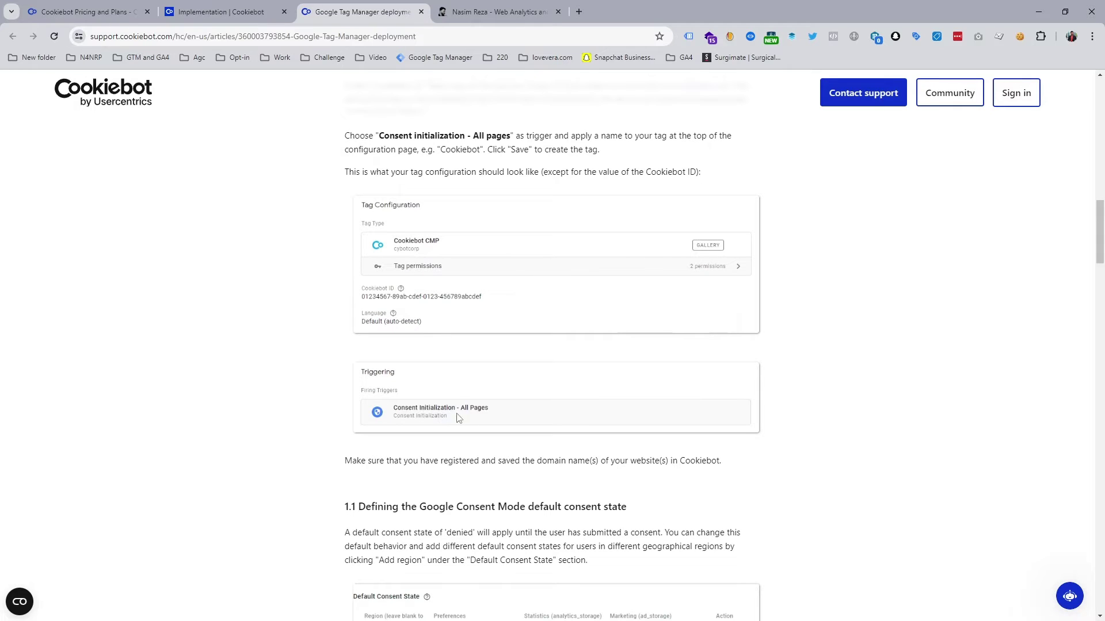
drag(1100, 257, 1101, 133)
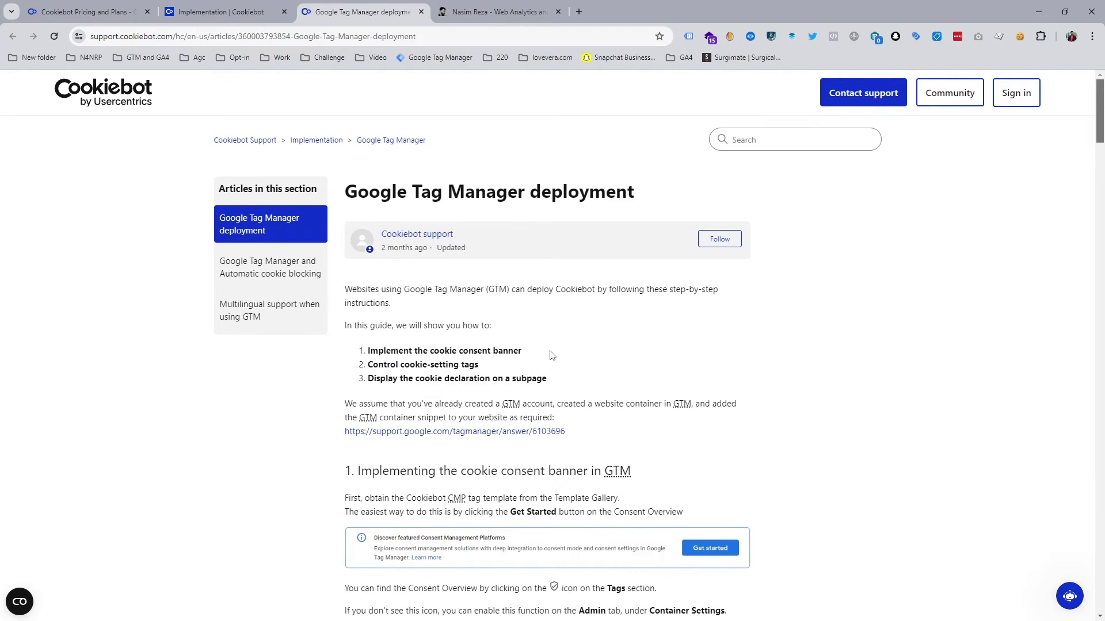
scroll(551, 355, down, 4)
scroll(576, 417, down, 4)
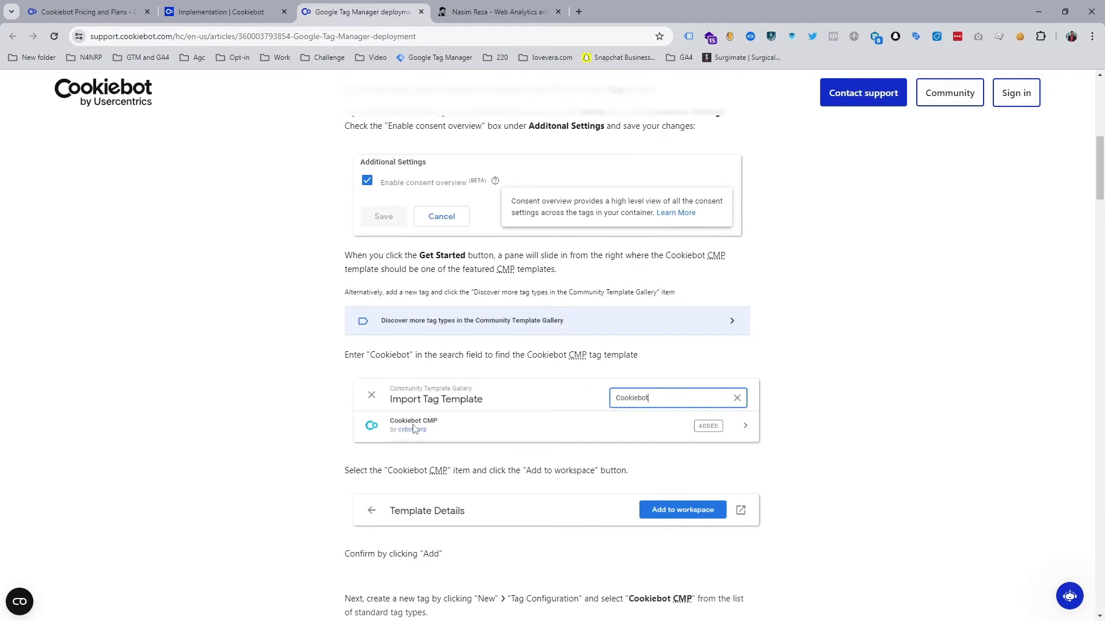
scroll(445, 417, down, 4)
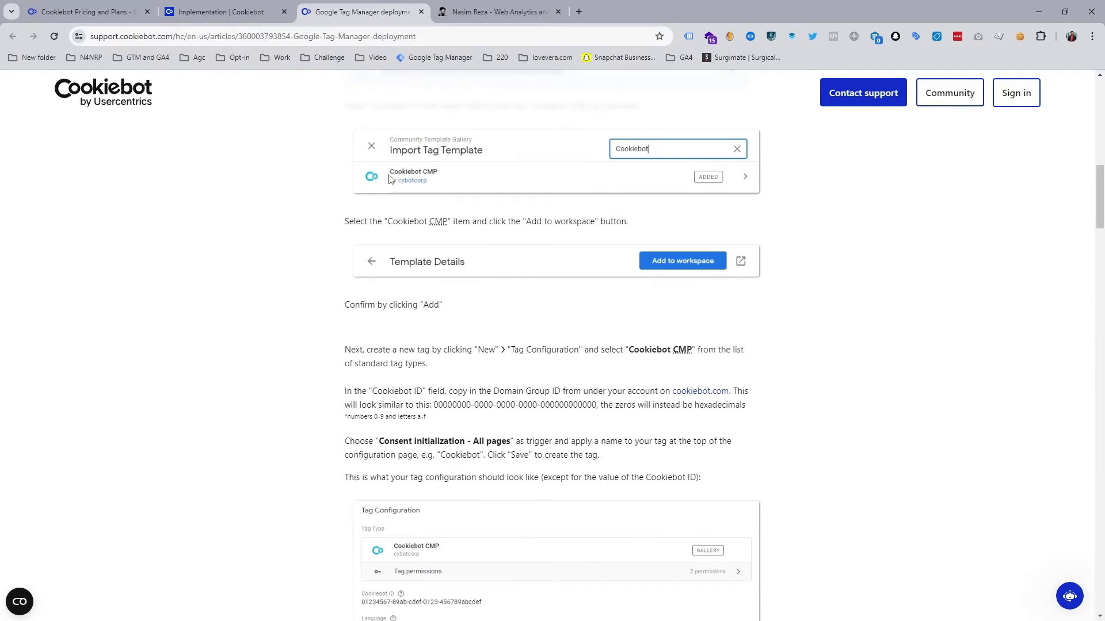
Return to the Cookiebot implementation page, show the Manual blocking script, and copy its data-cbid value
click(273, 8)
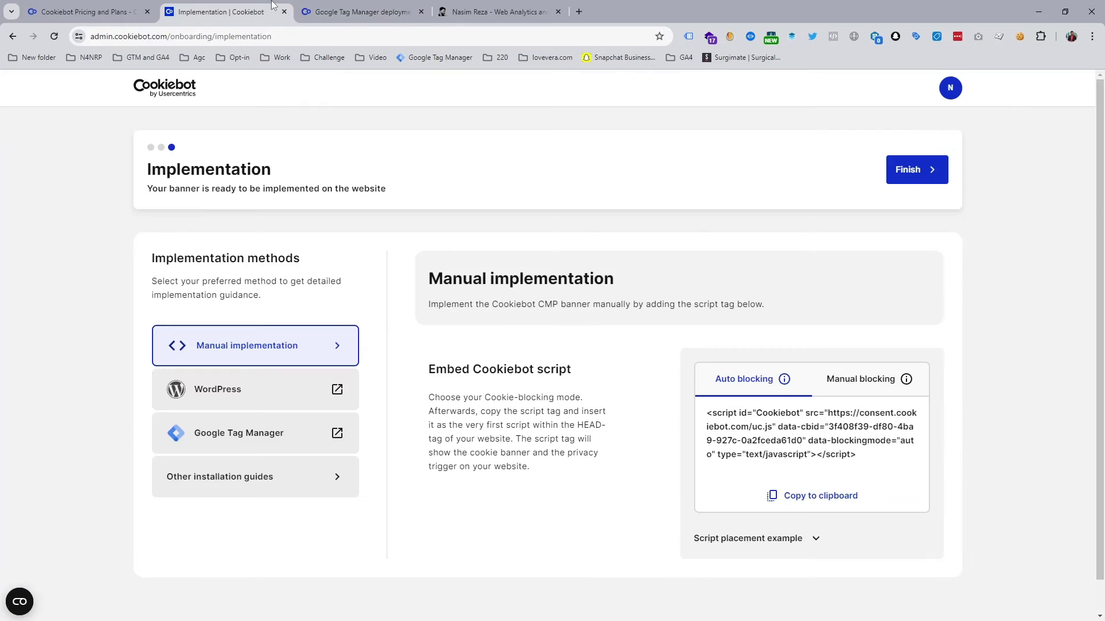
click(847, 386)
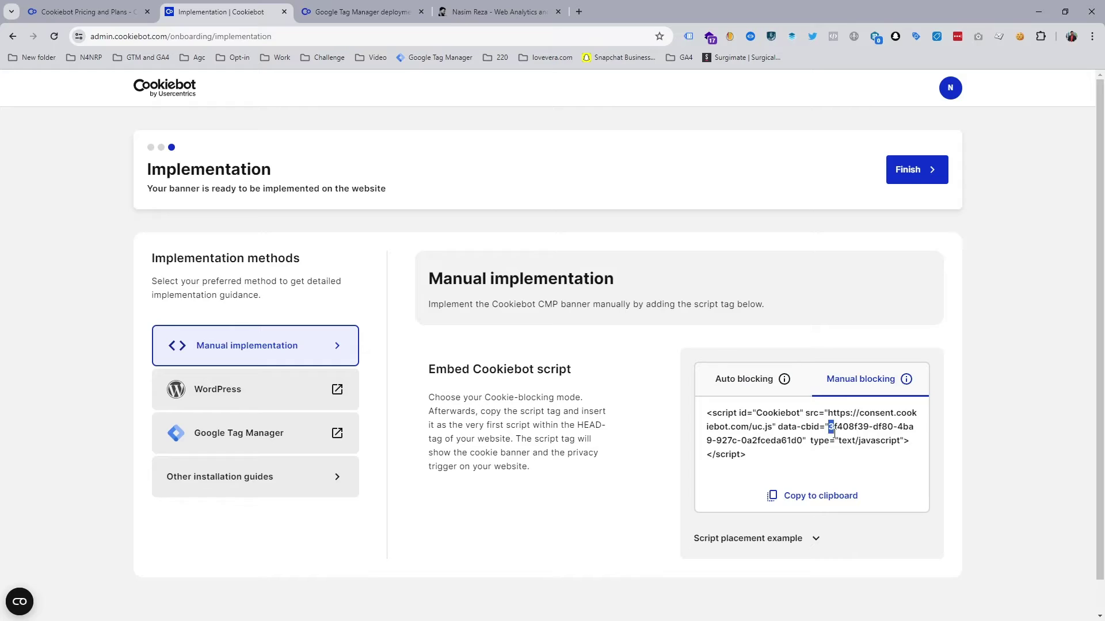
drag(829, 428, 804, 443)
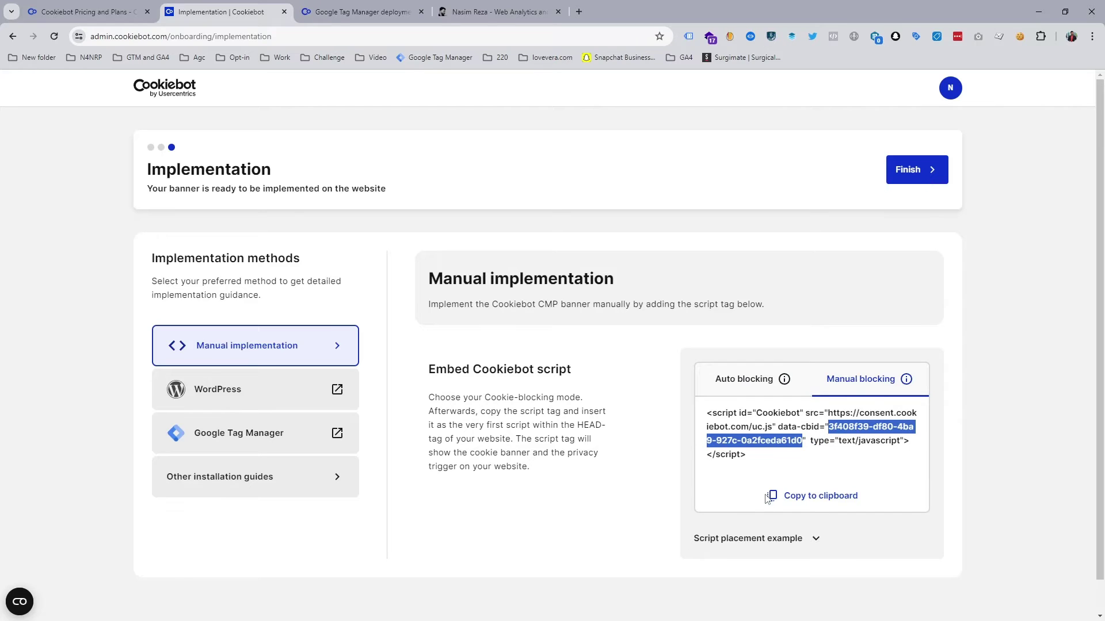
right_click(752, 445)
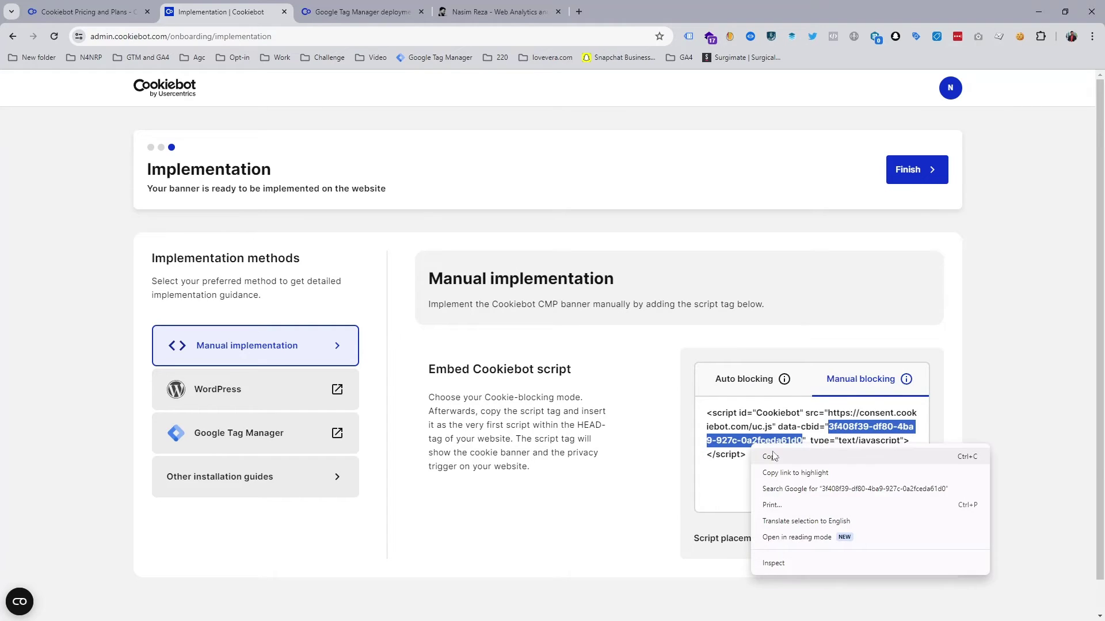
click(775, 454)
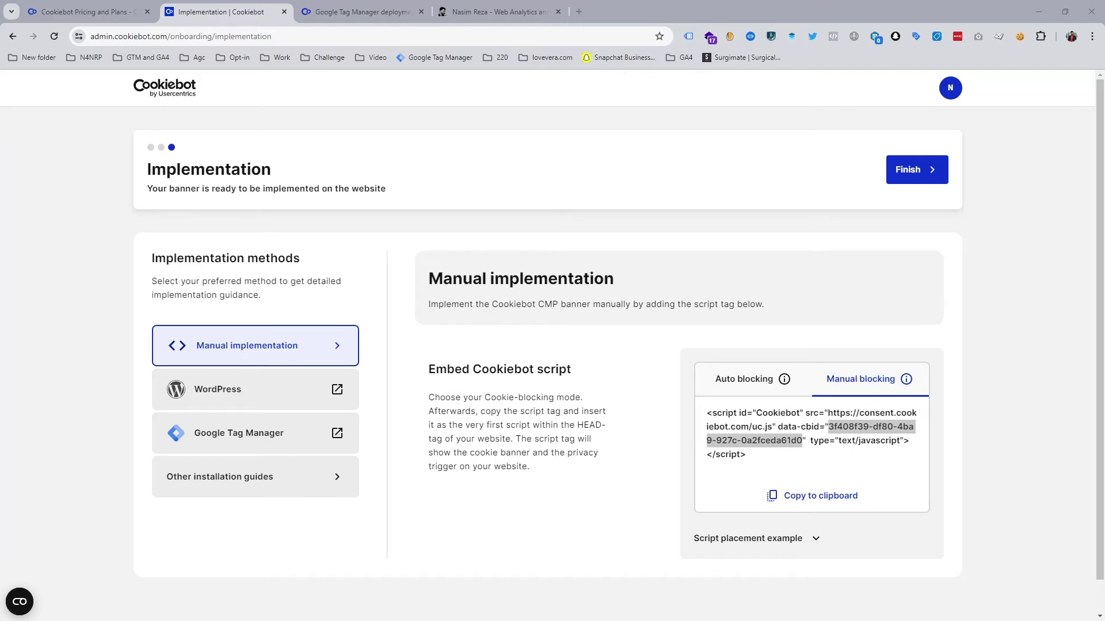
On the website, activate Tag Assistant Legacy, reload the page, and check which Google Tag Manager container is installed
click(495, 12)
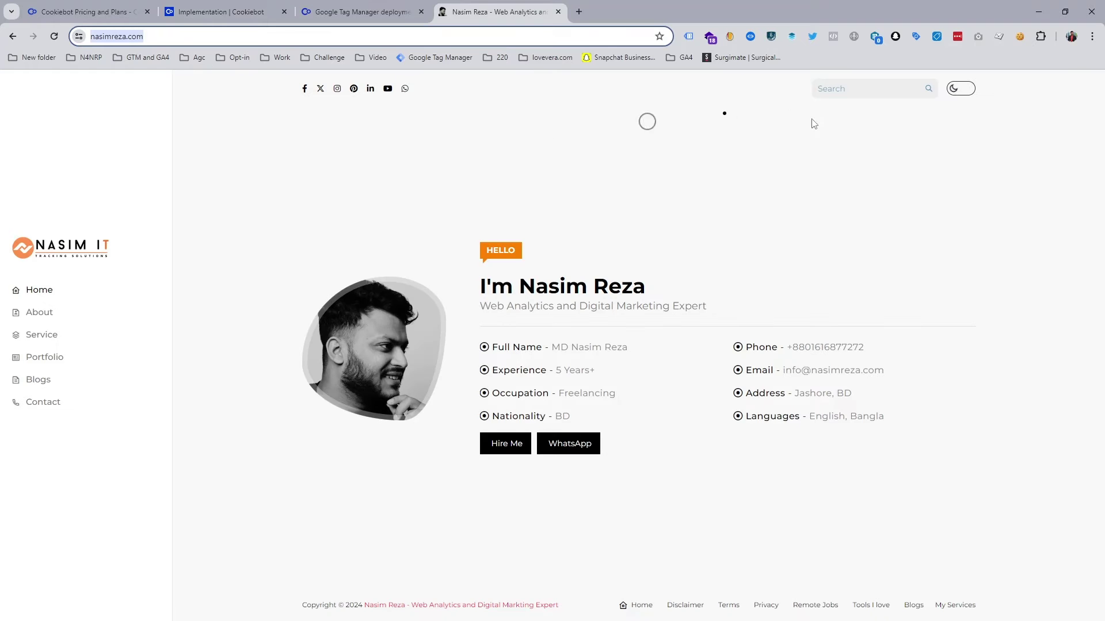
click(687, 37)
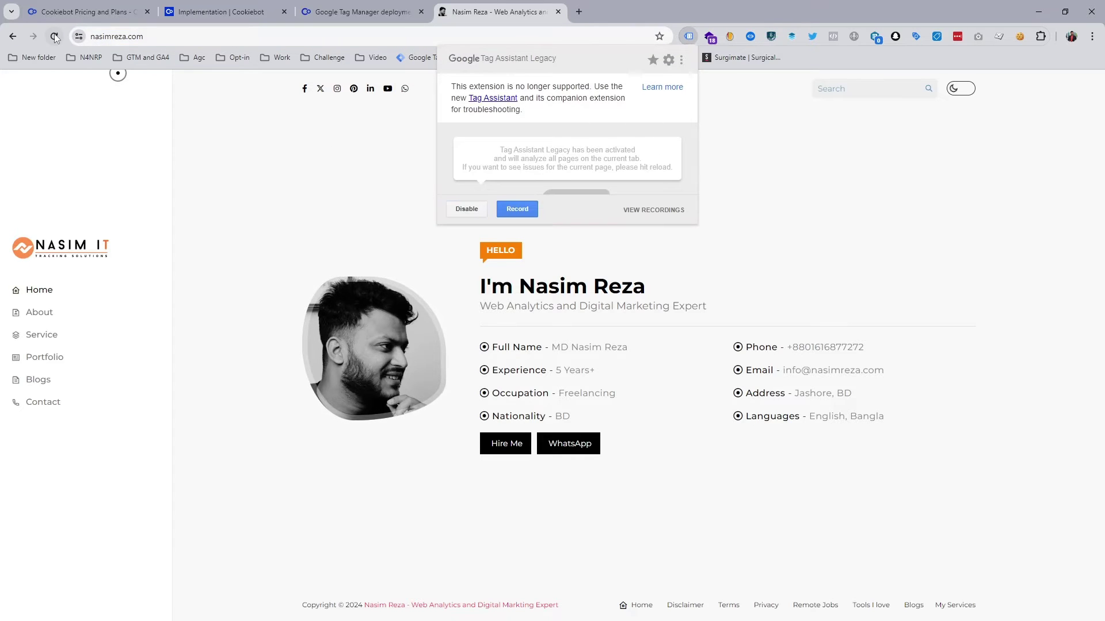
click(54, 36)
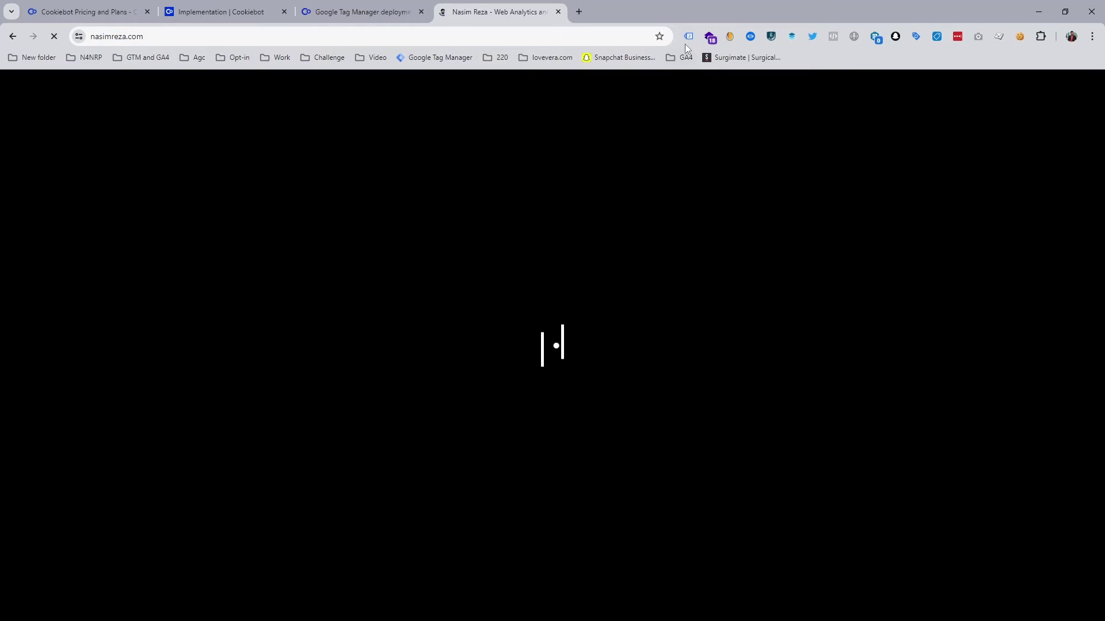
click(686, 38)
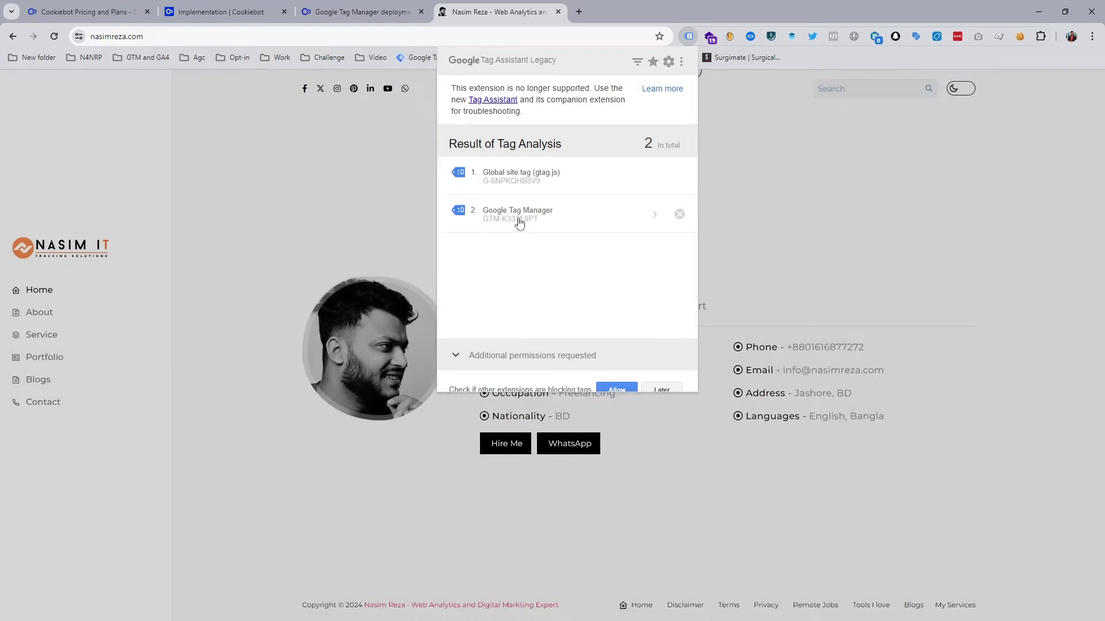
Switch to the Google Tag Manager window with the website's container and maximize it
key(alt+Tab)
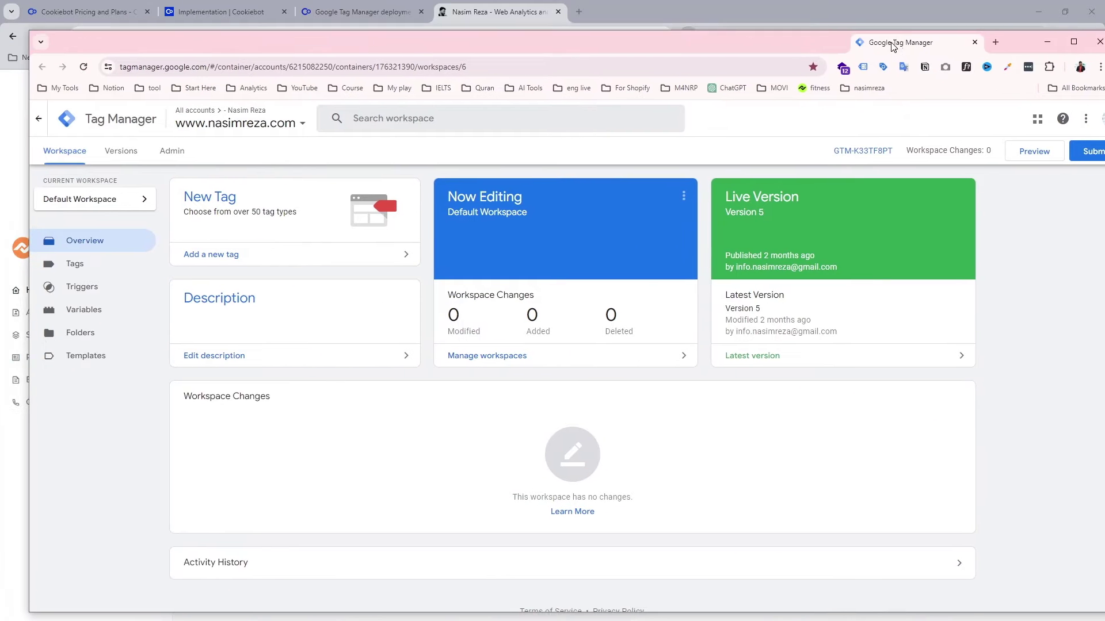
drag(892, 46, 911, 50)
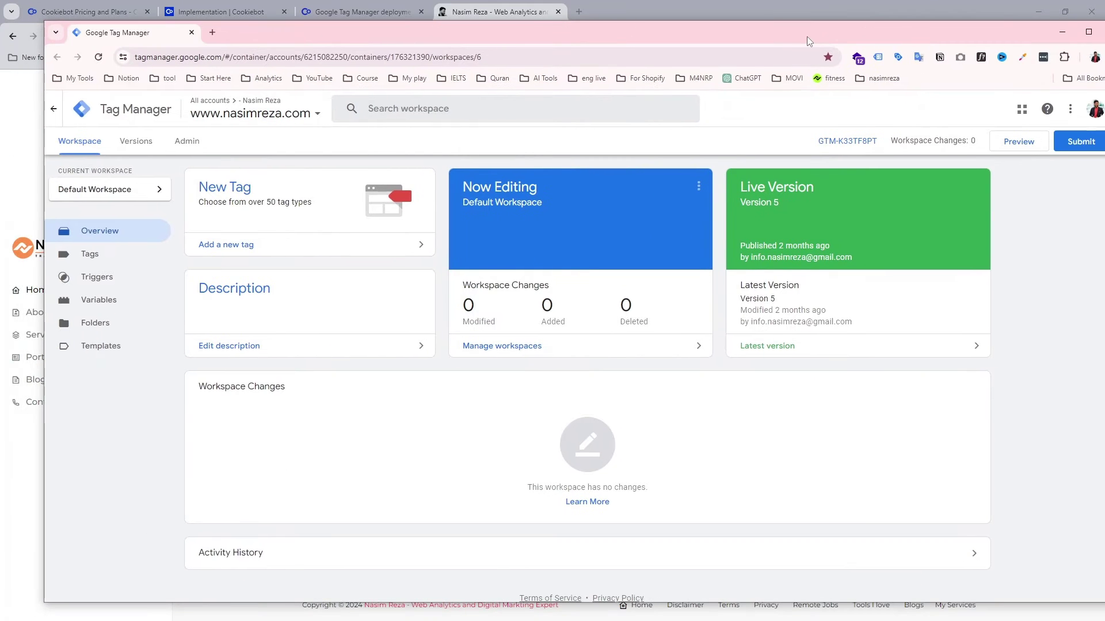
double_click(679, 36)
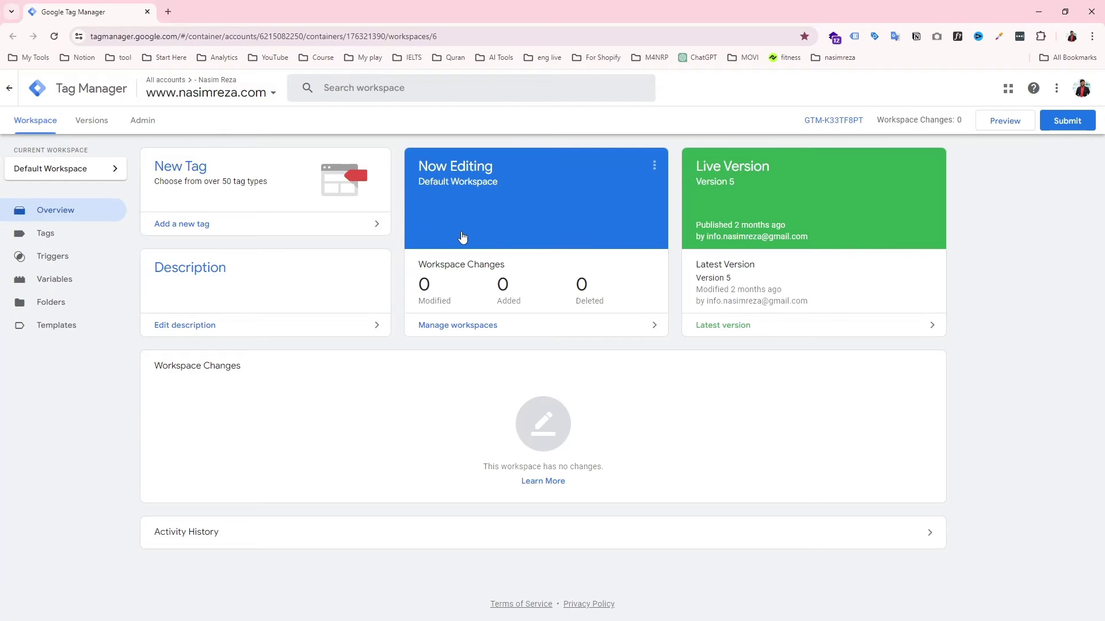
Open the container's installation code, copy the <head> snippet, and review where the <head> and <body> snippets go
click(837, 121)
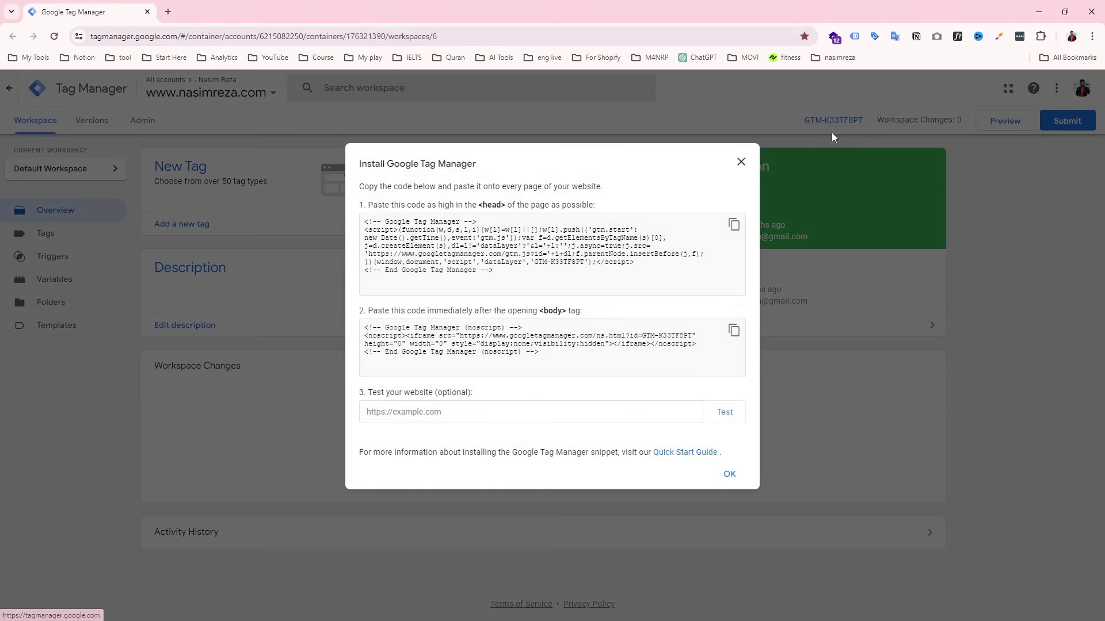
click(734, 225)
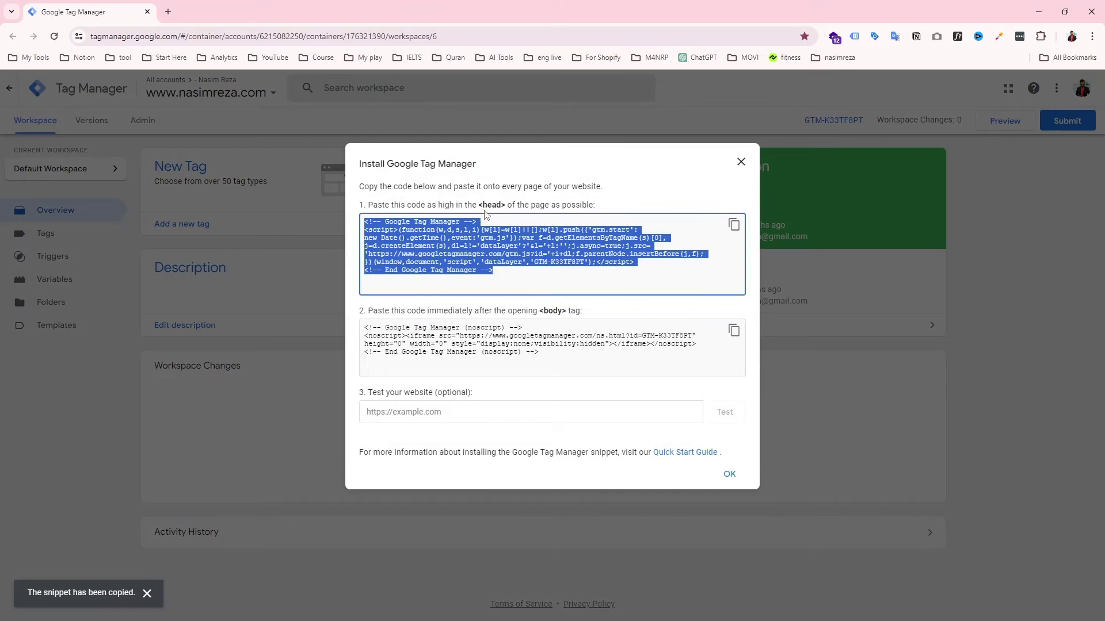
drag(479, 205, 506, 205)
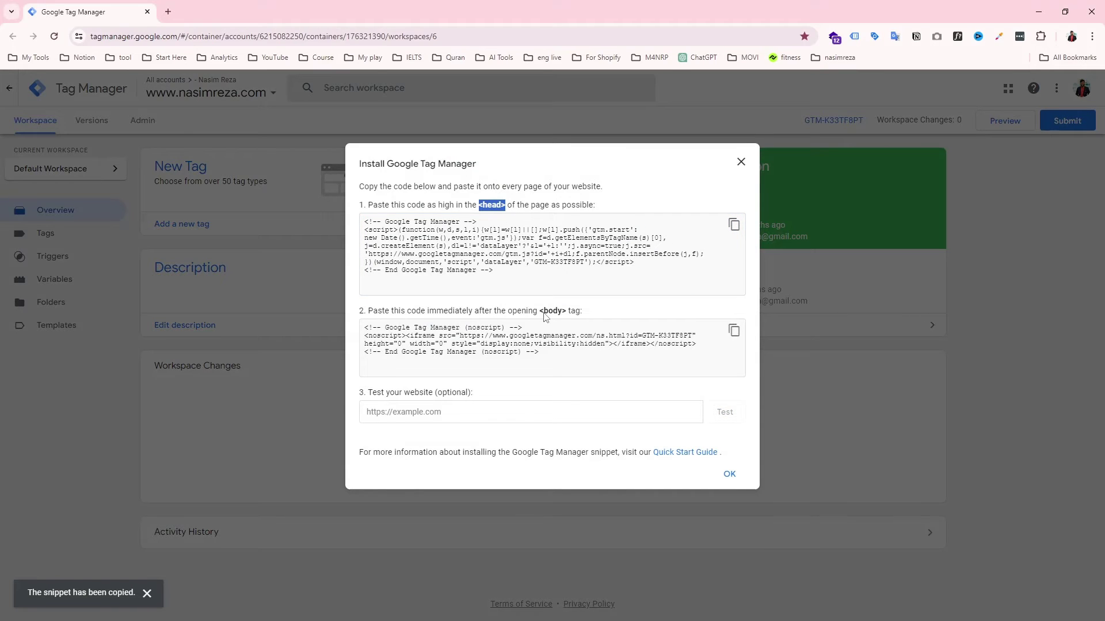
drag(528, 311, 551, 313)
key(alt+Tab)
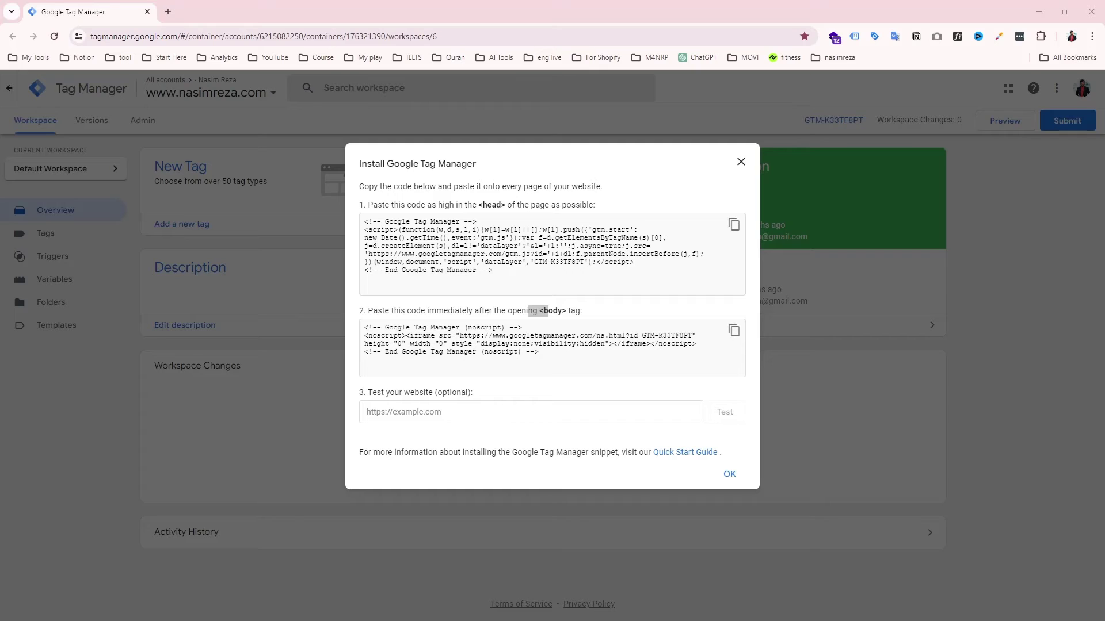
Close the container's installation code and create a new tag, opening its tag type selection
key(alt+Tab)
click(740, 163)
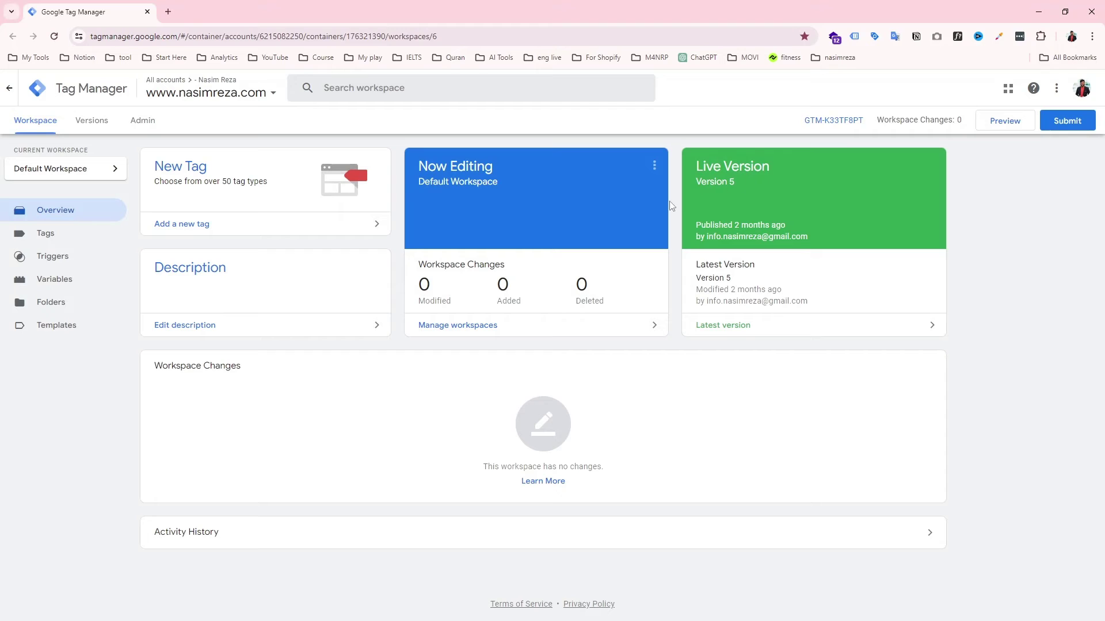
click(89, 230)
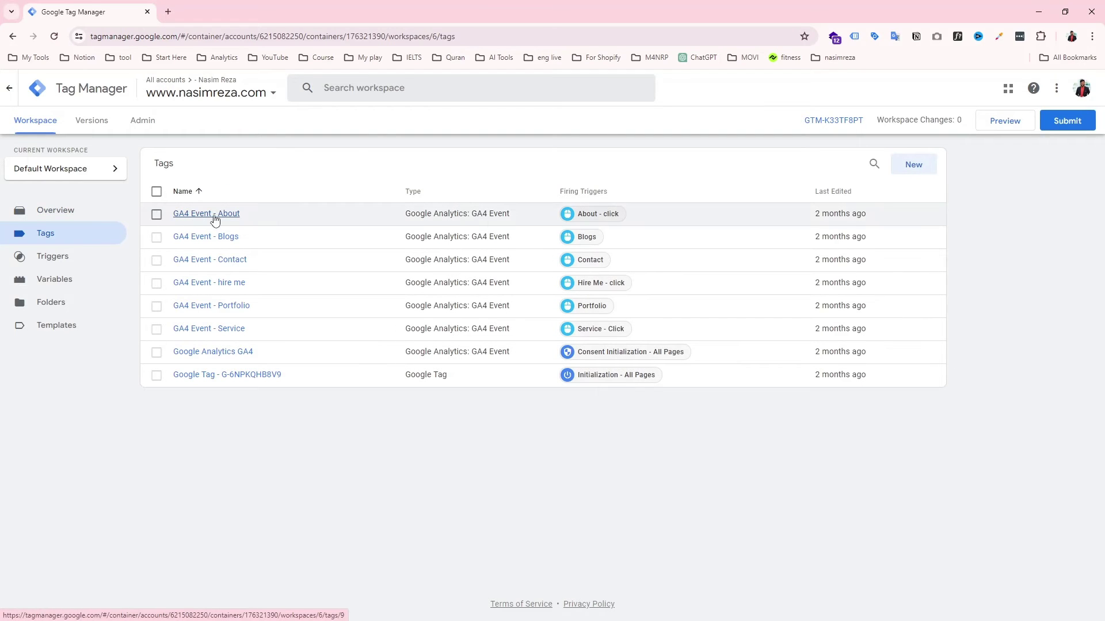
click(912, 166)
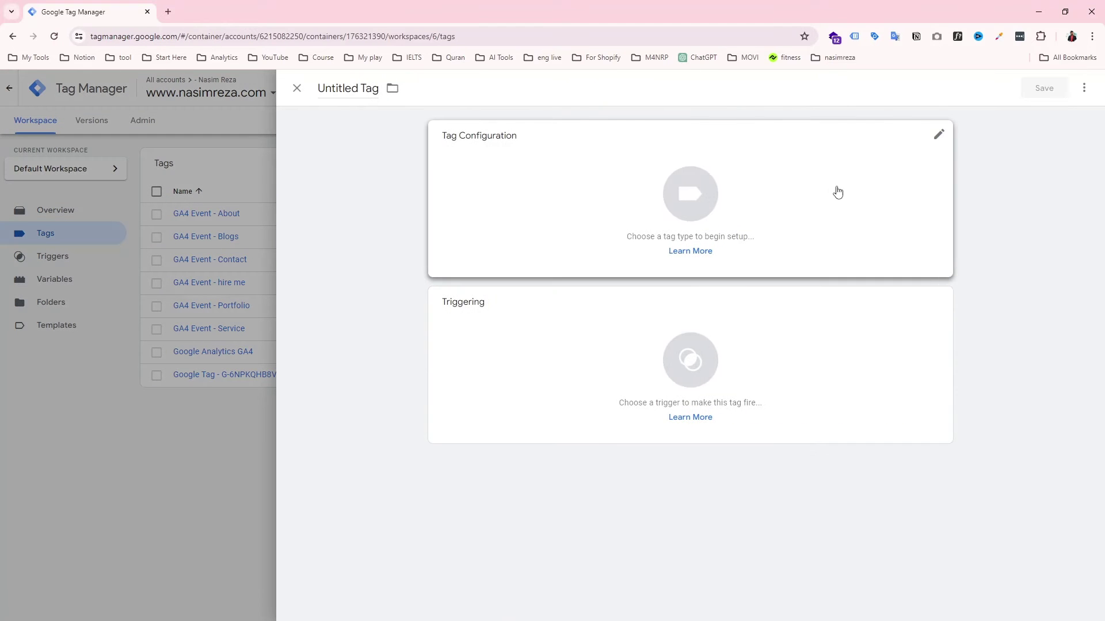
click(587, 210)
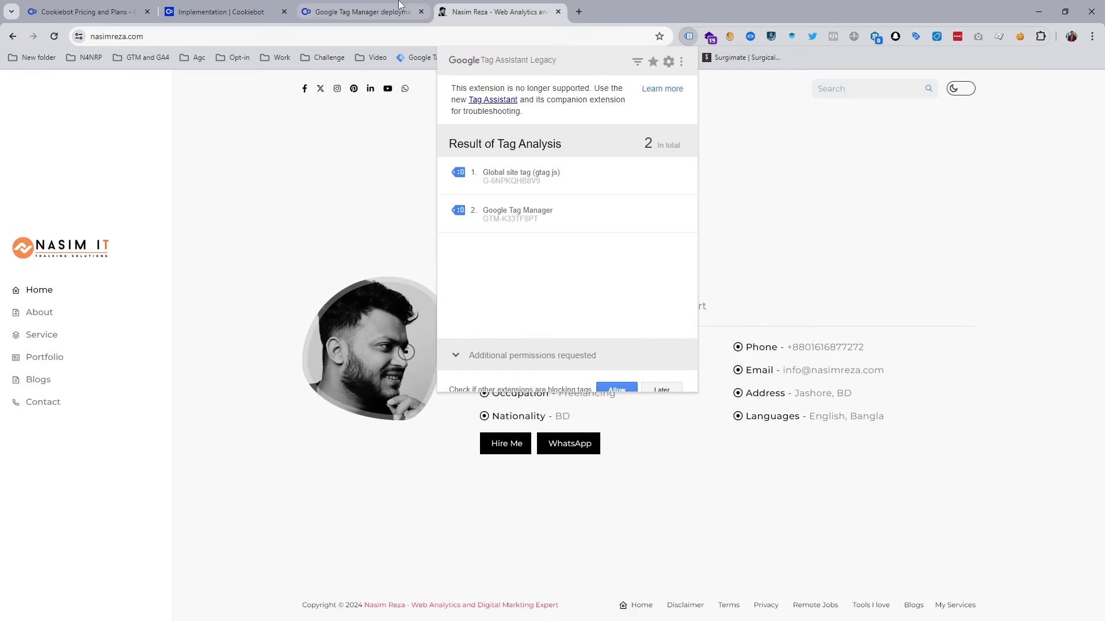
Glance at the Google Tag Manager deployment guide and add the Cookiebot CMP template from the Community Template Gallery to the workspace
click(401, 7)
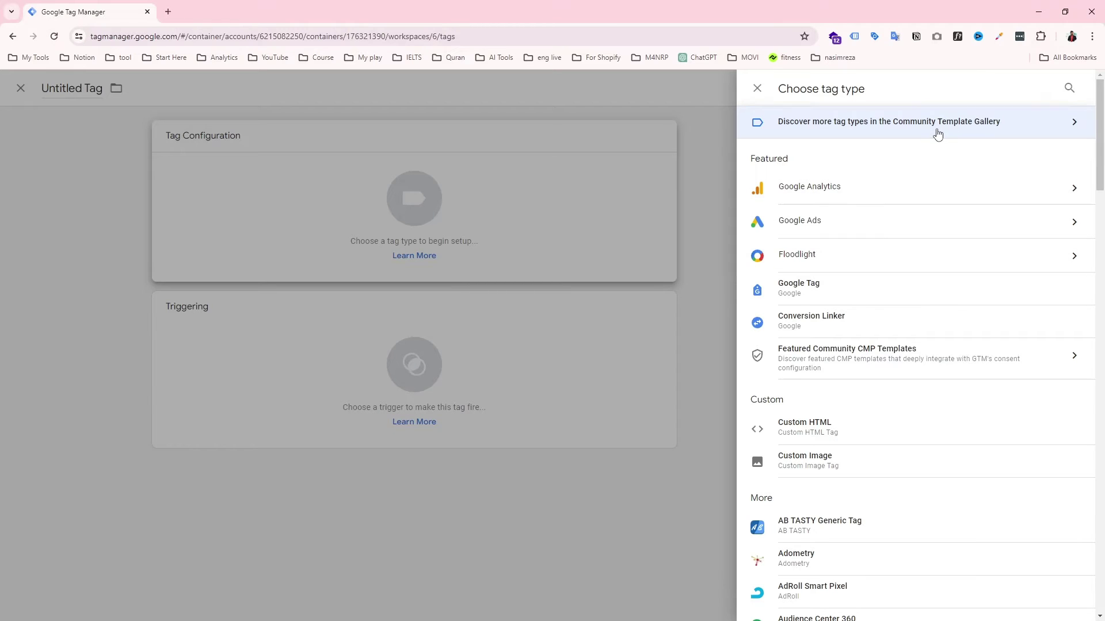
click(935, 135)
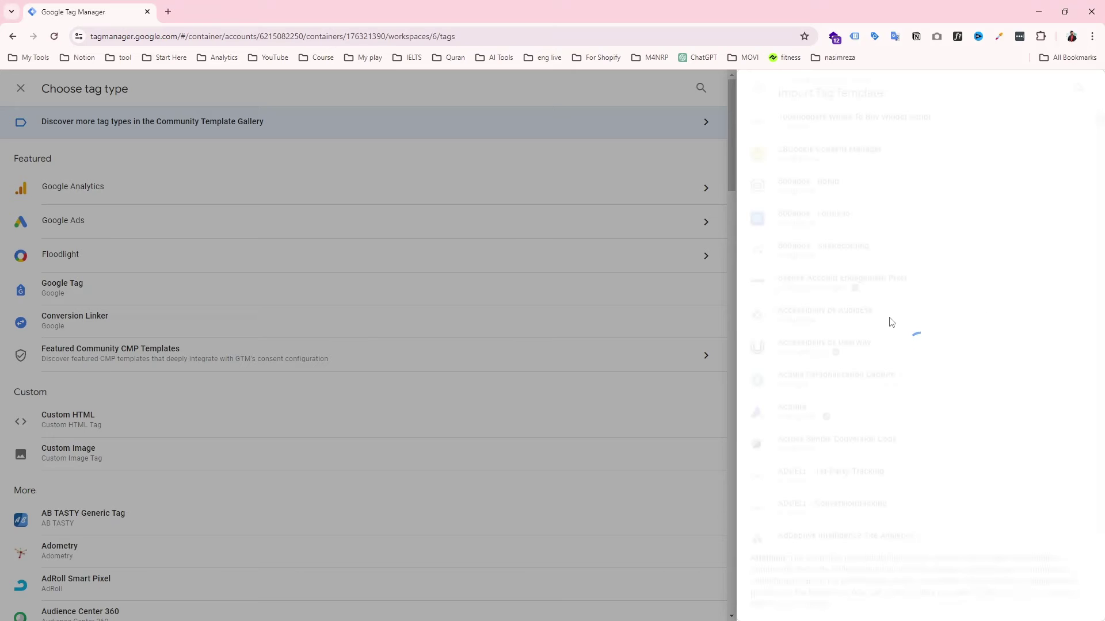
click(1077, 88)
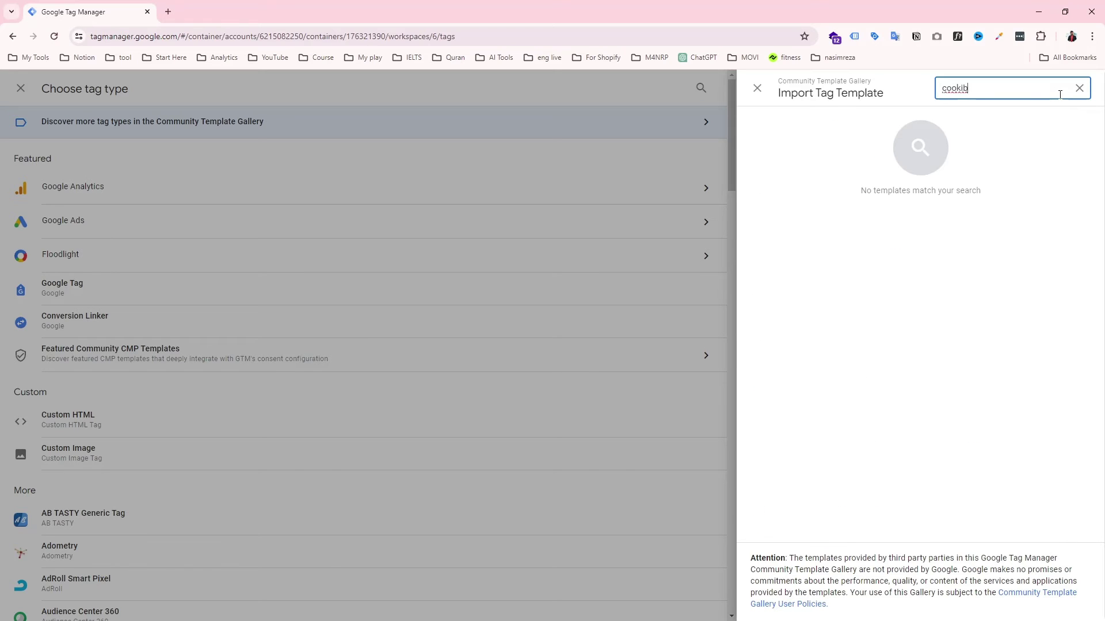
key(BackSpace)
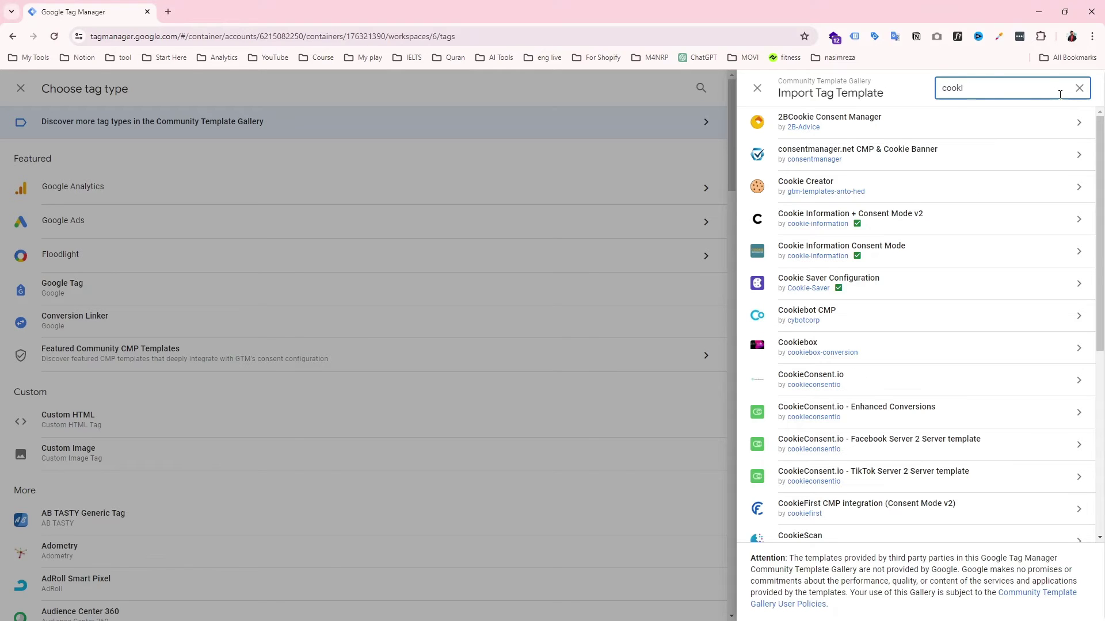
click(786, 323)
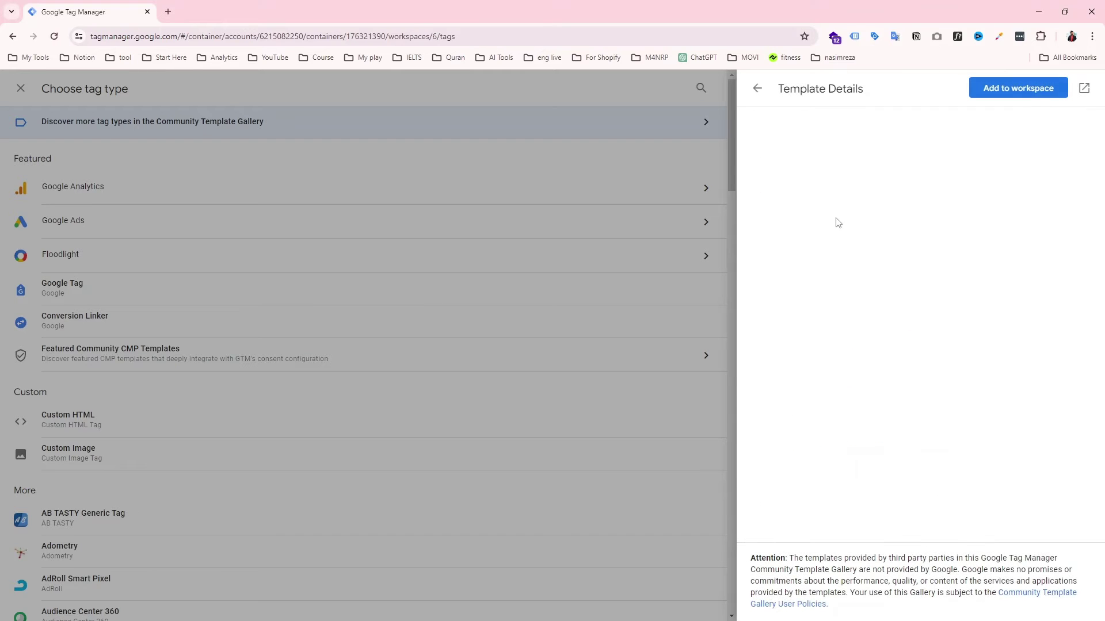
click(1009, 92)
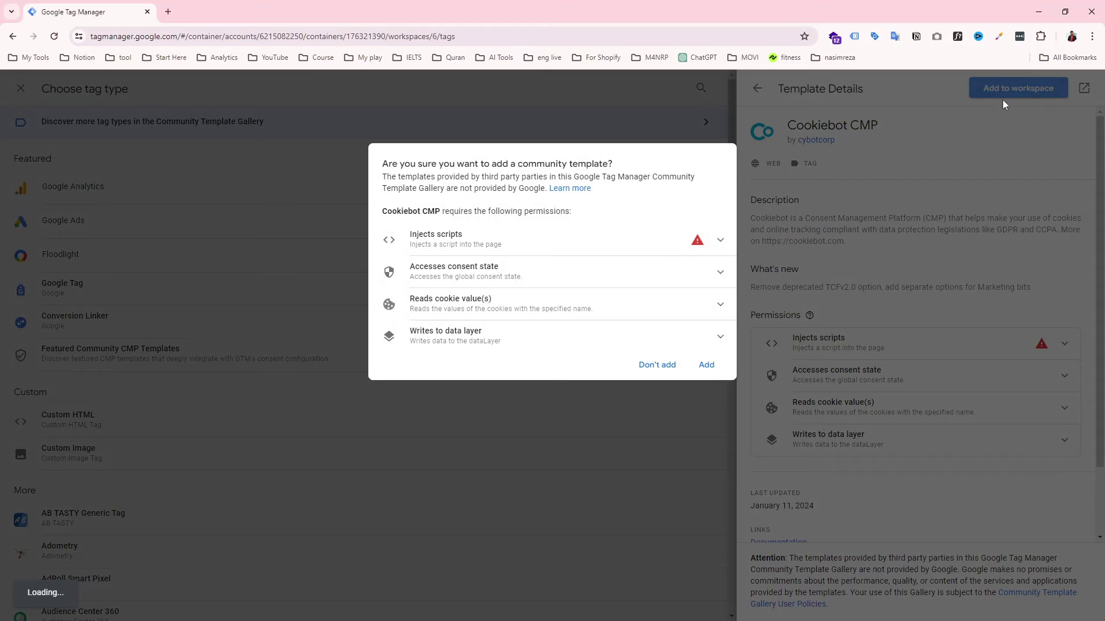
click(706, 365)
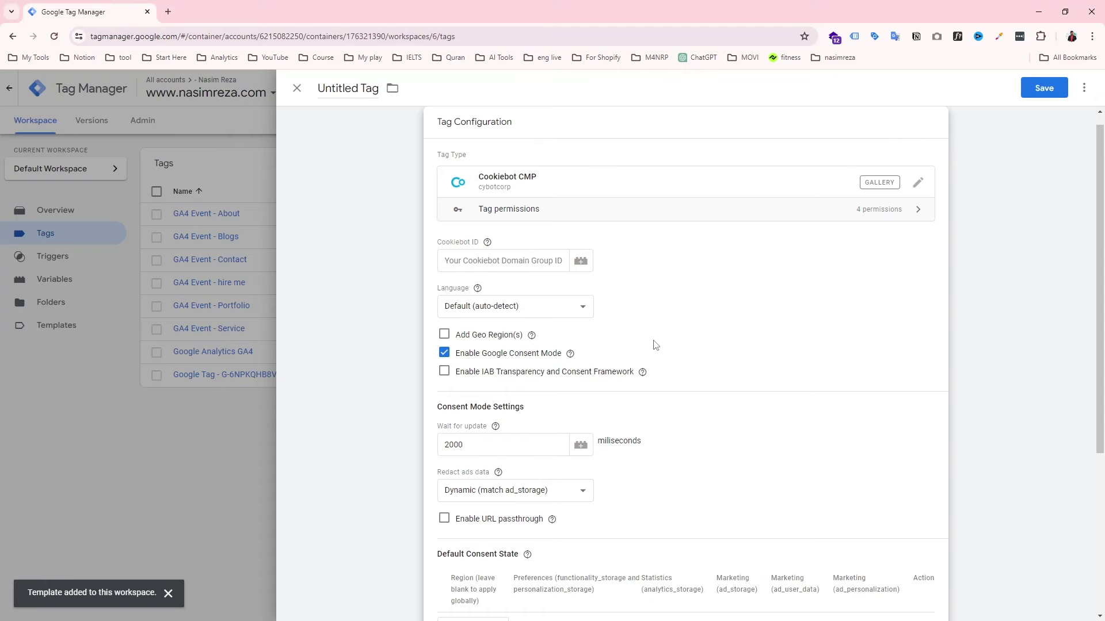
scroll(654, 346, down, 4)
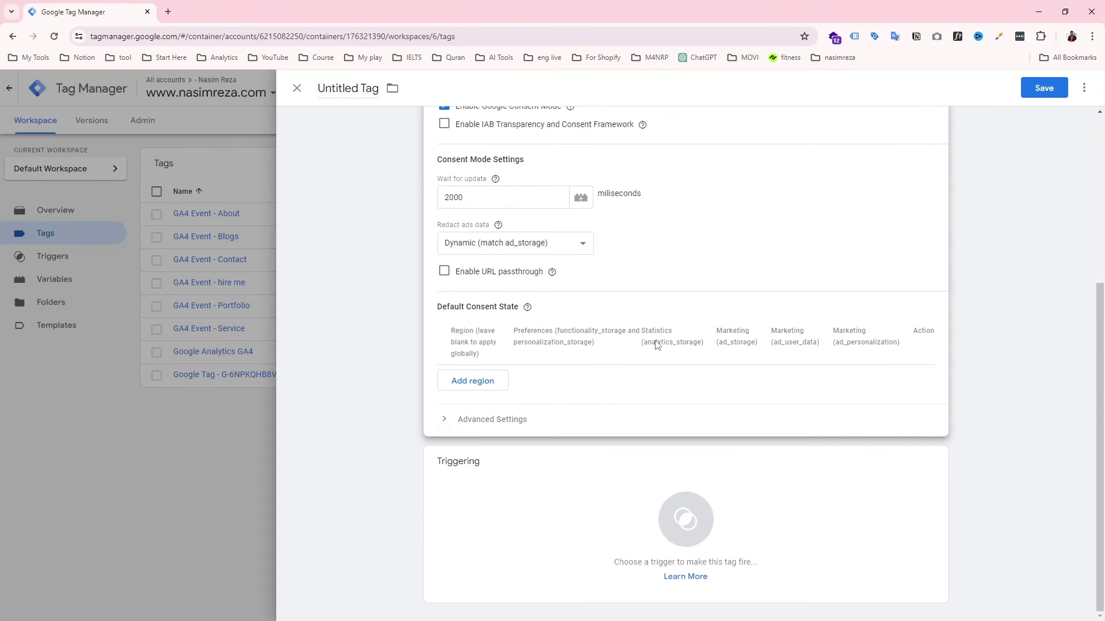
scroll(656, 347, up, 4)
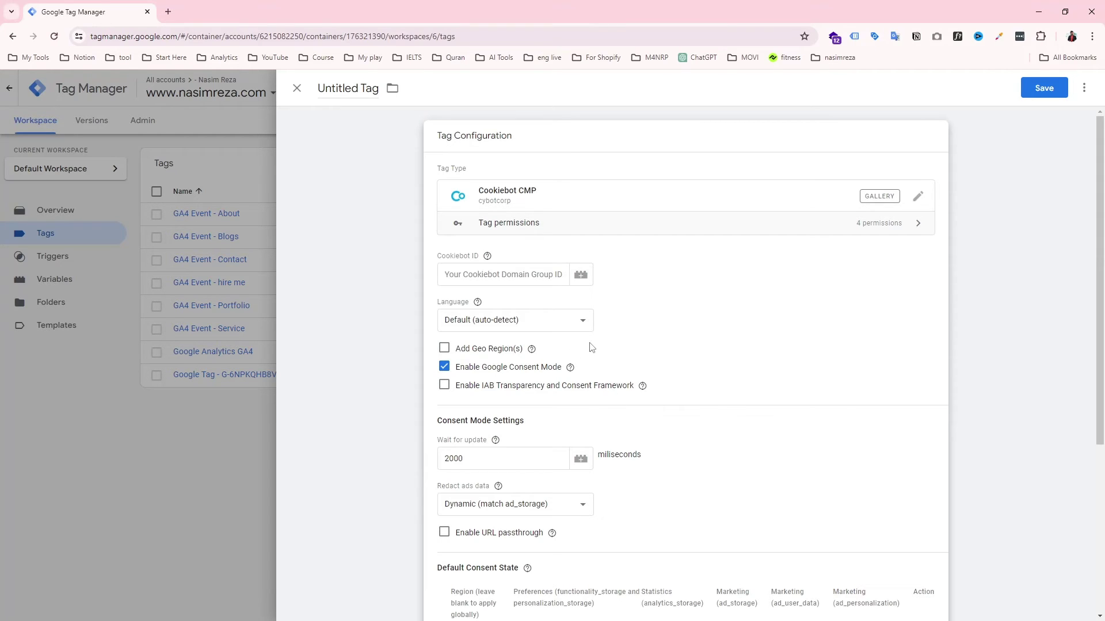
click(514, 275)
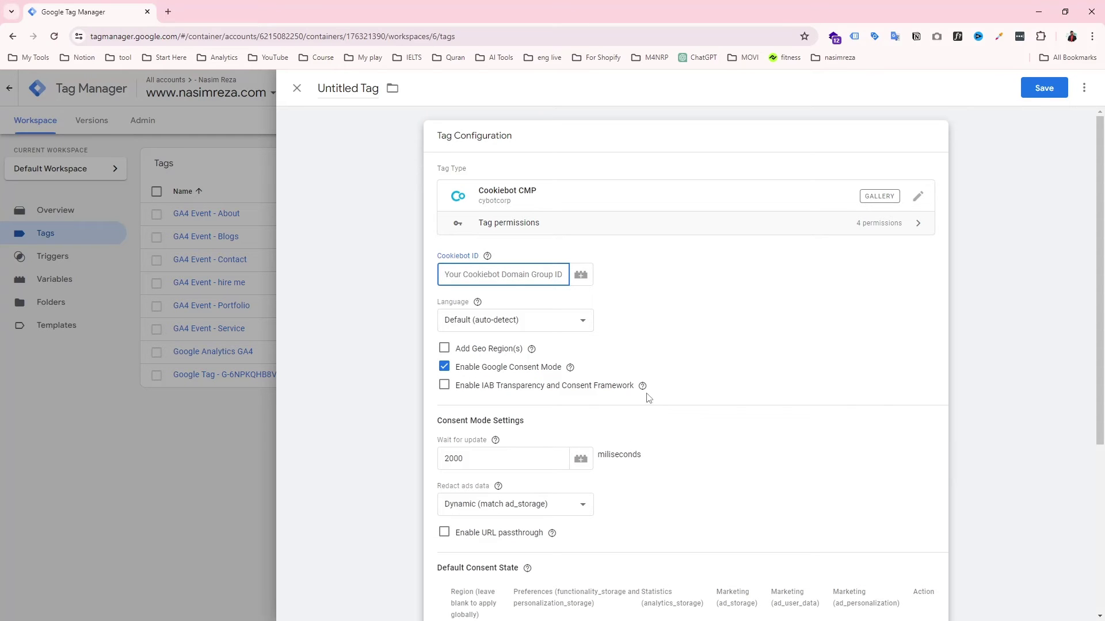
right_click(494, 275)
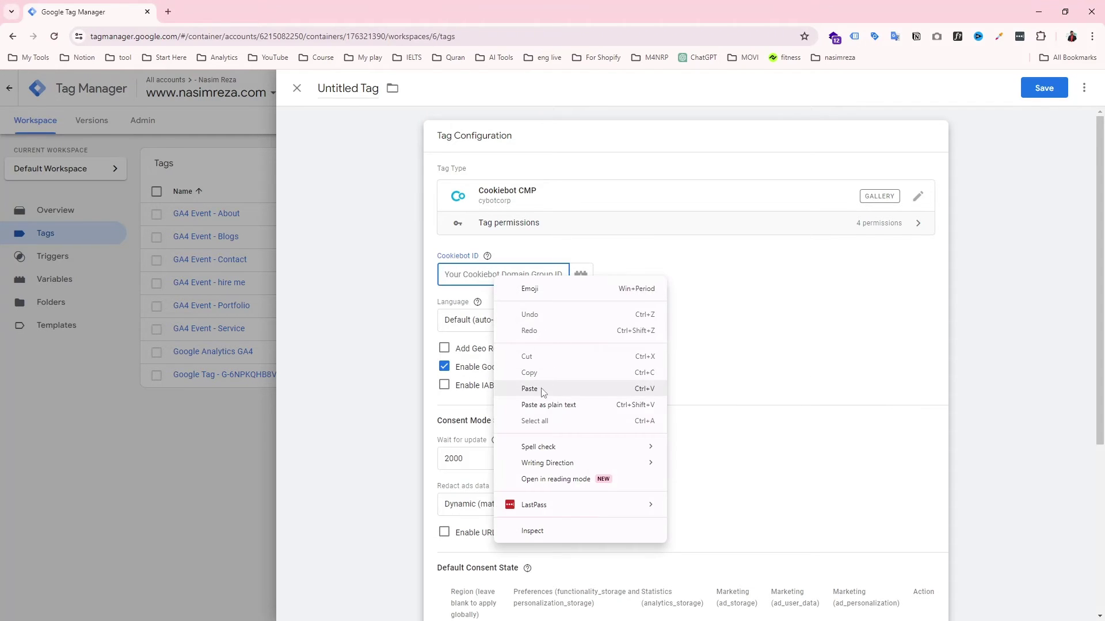
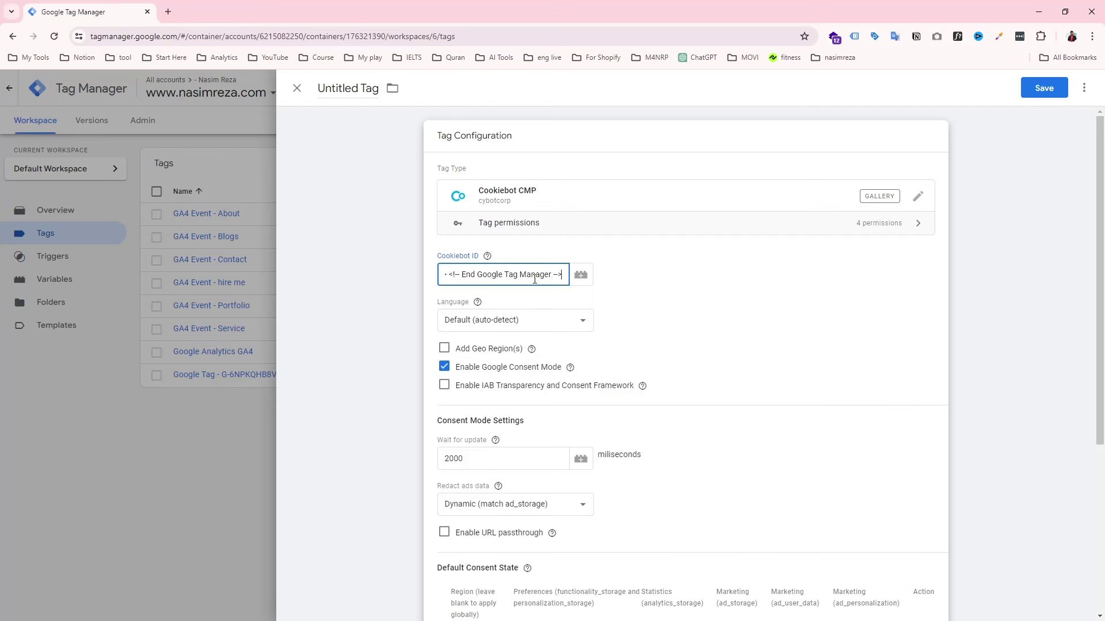
key(BackSpace)
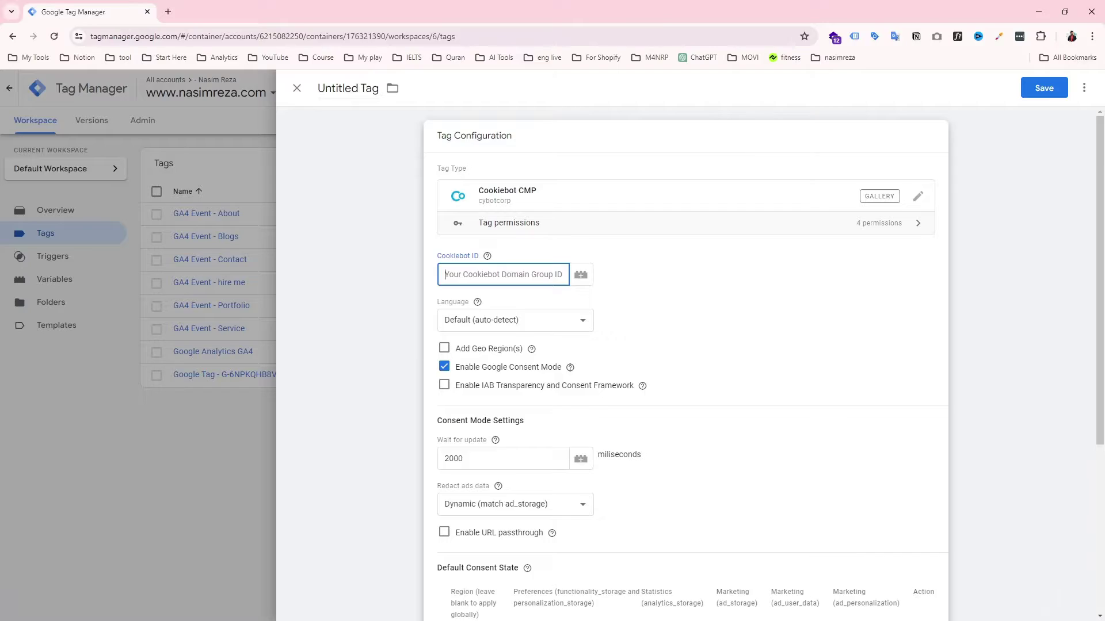
Switch to the Cookiebot implementation page, copy the data-cbid value from the Manual blocking script again, and minimize that browser window
key(alt+Tab)
key(ctrl+shift+Tab)
drag(827, 426, 804, 441)
click(852, 423)
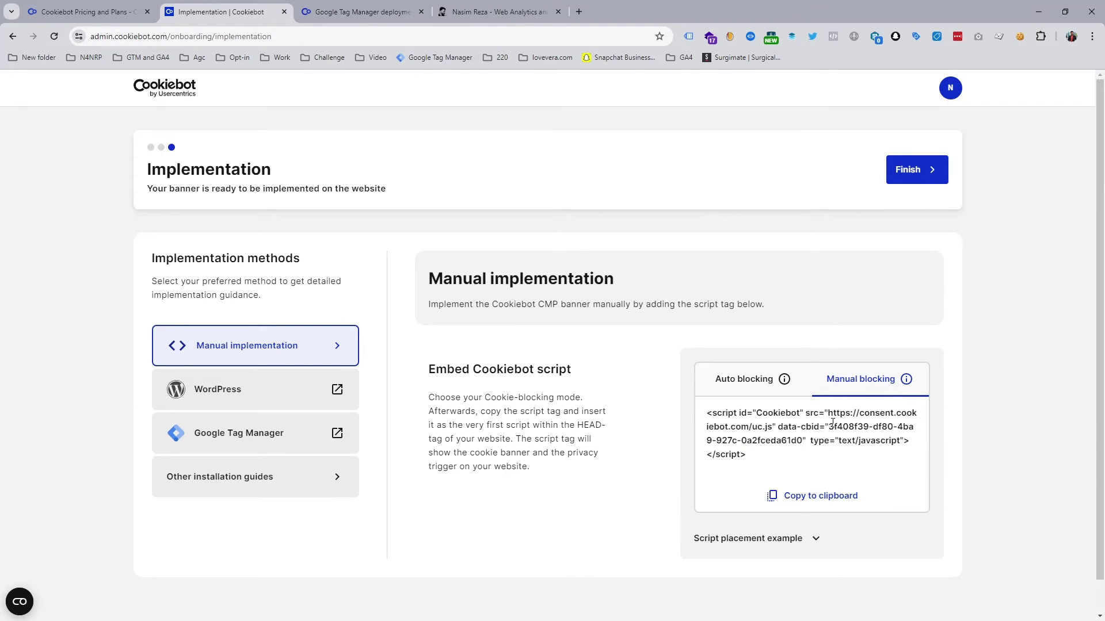
drag(828, 427, 792, 440)
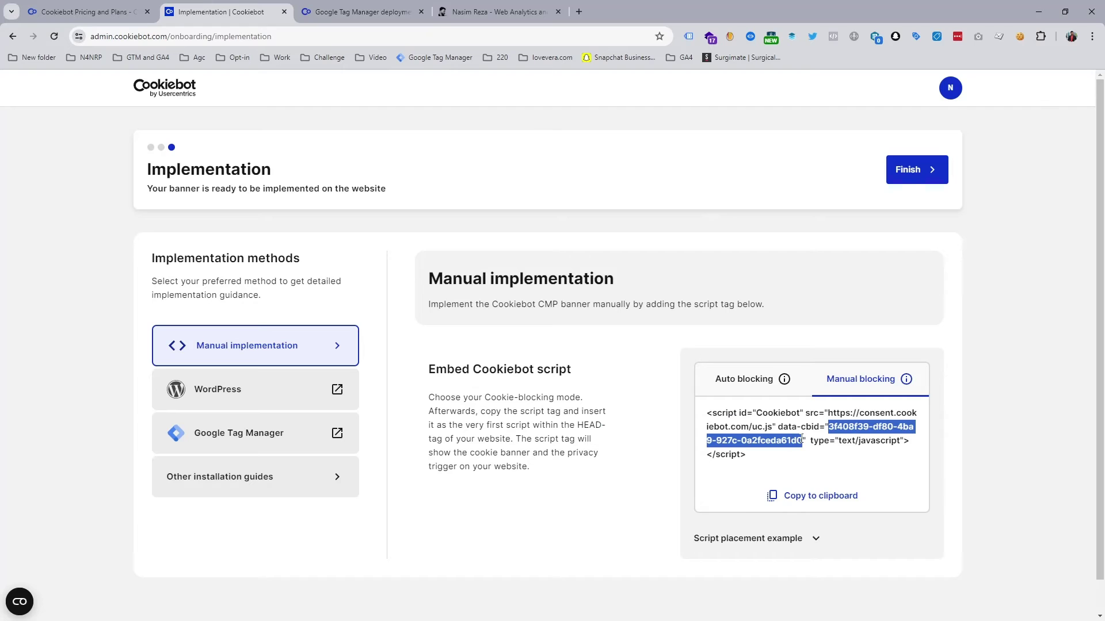
right_click(793, 441)
click(840, 455)
click(1038, 12)
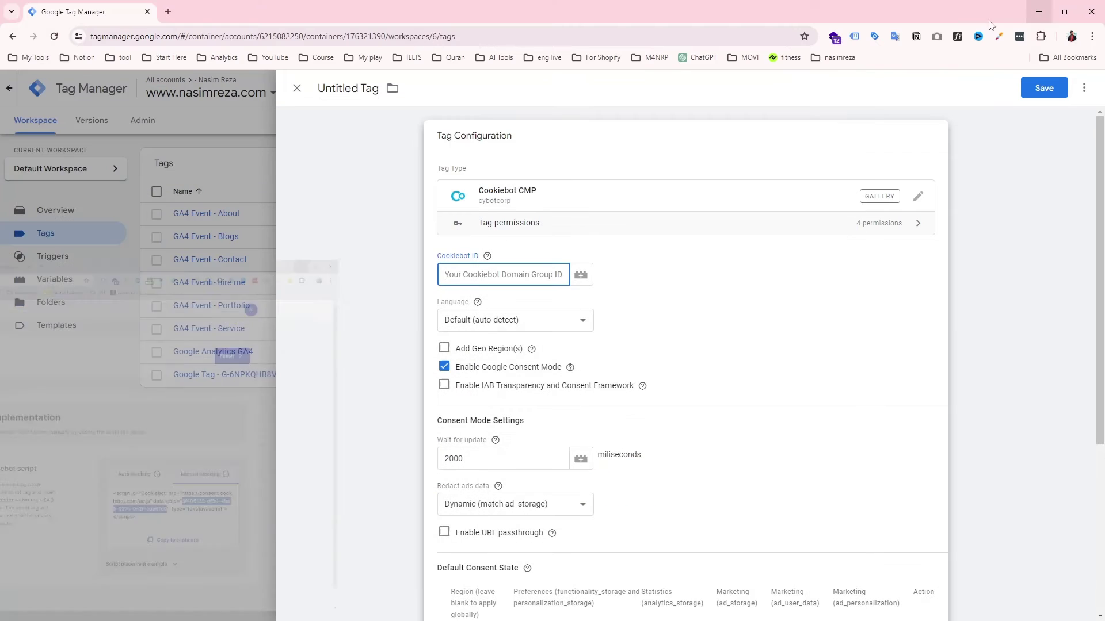
Paste the copied domain group ID as the Cookiebot ID of the new tag
right_click(561, 275)
click(564, 382)
click(772, 316)
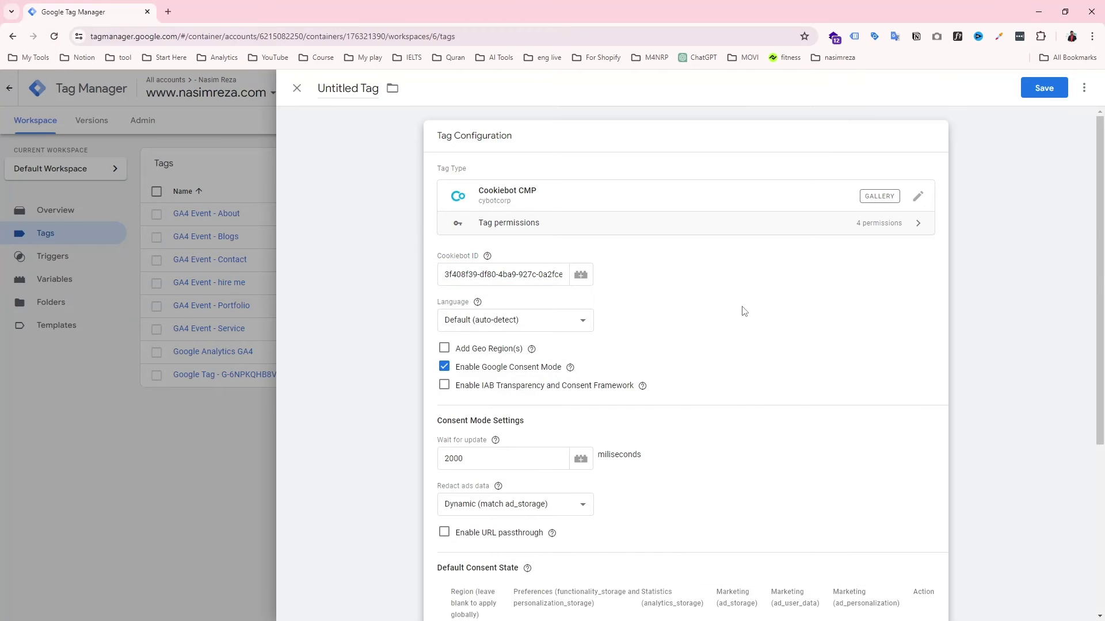
Set the tag to fire on Consent Initialization - All Pages and save it under the name Cookiebot CMP
scroll(744, 311, down, 5)
click(524, 511)
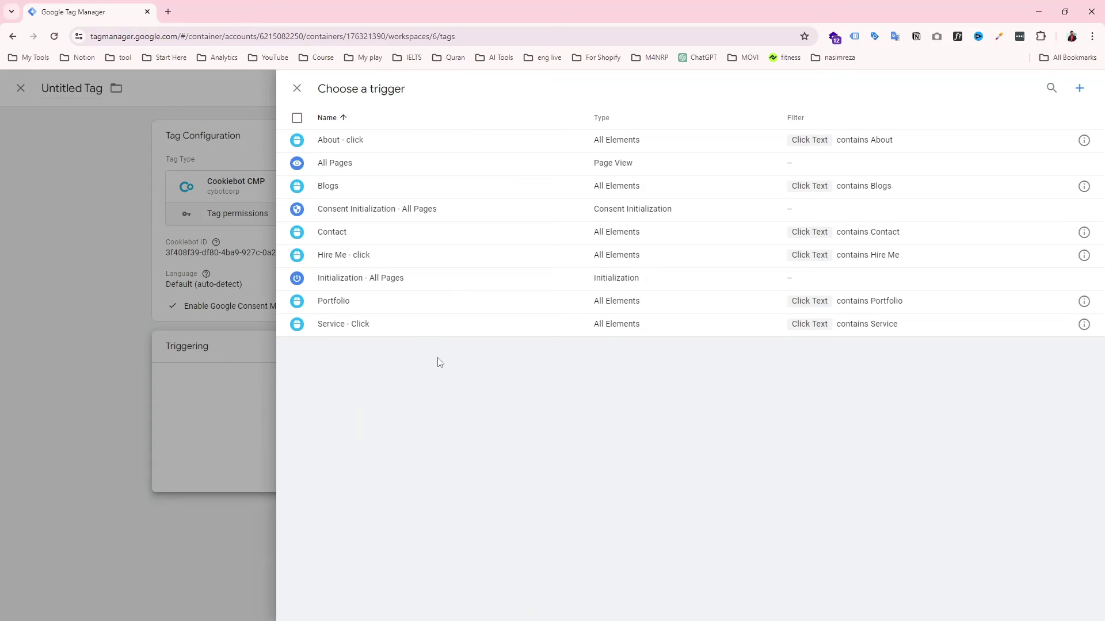
click(389, 214)
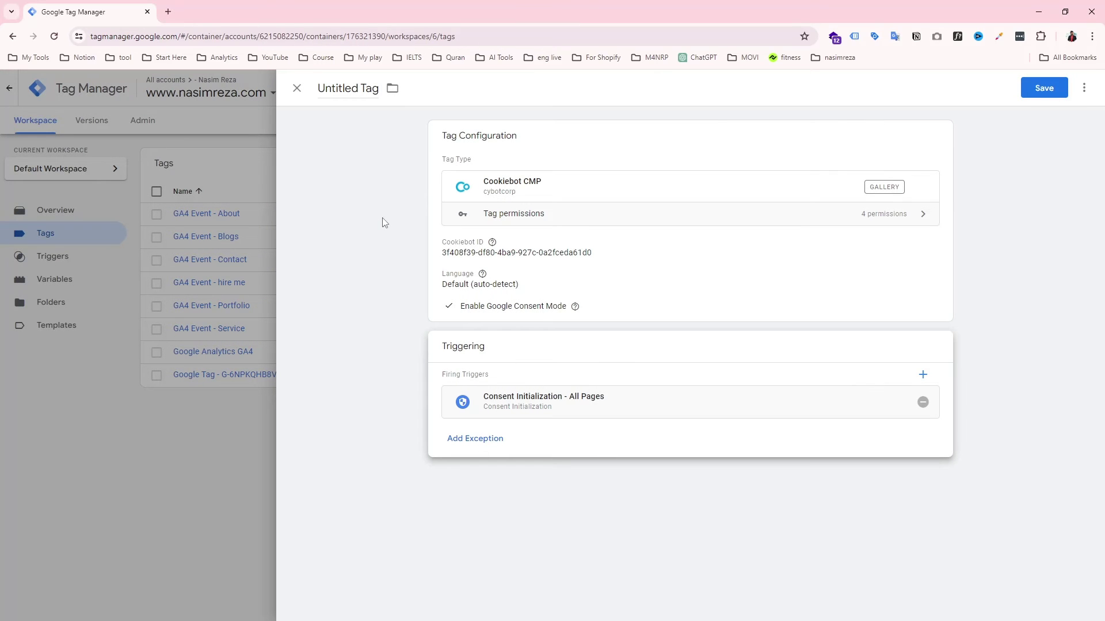
click(1046, 88)
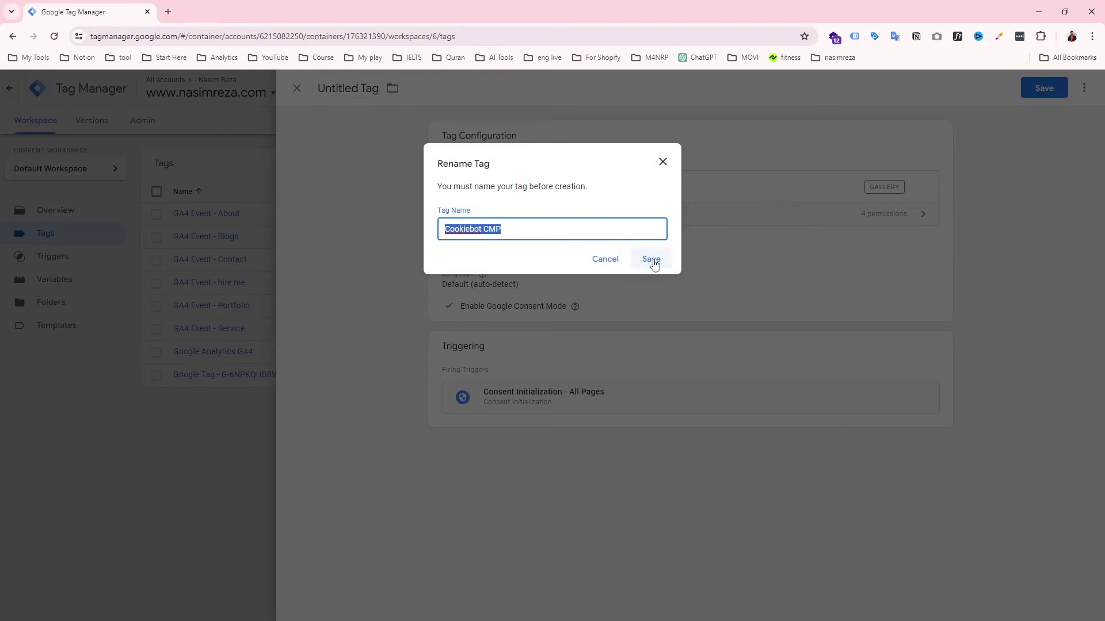
click(543, 223)
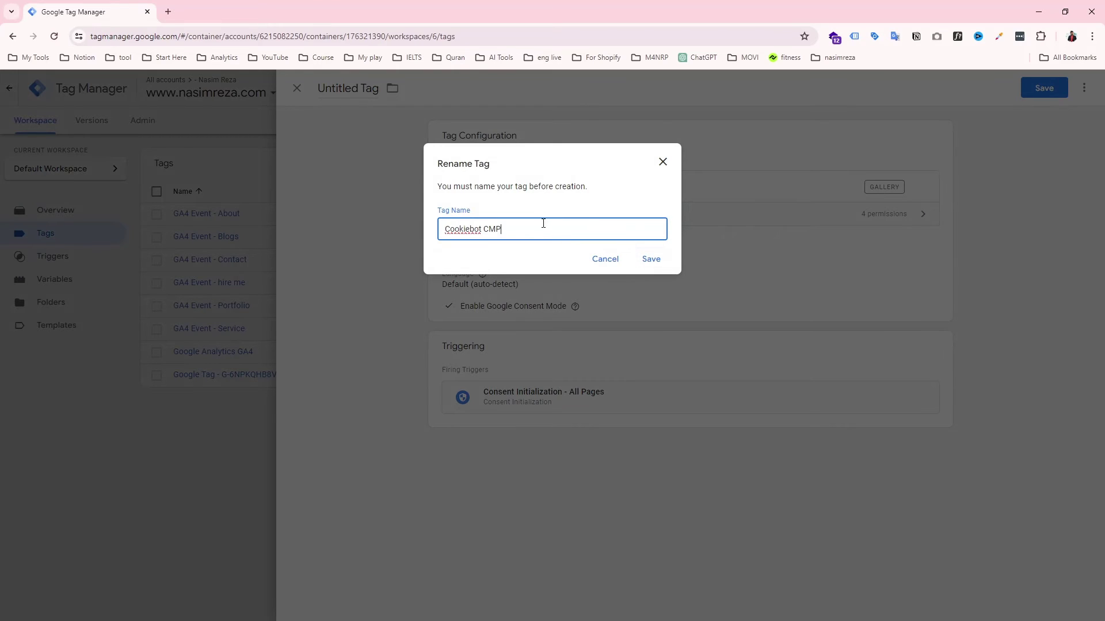
click(652, 259)
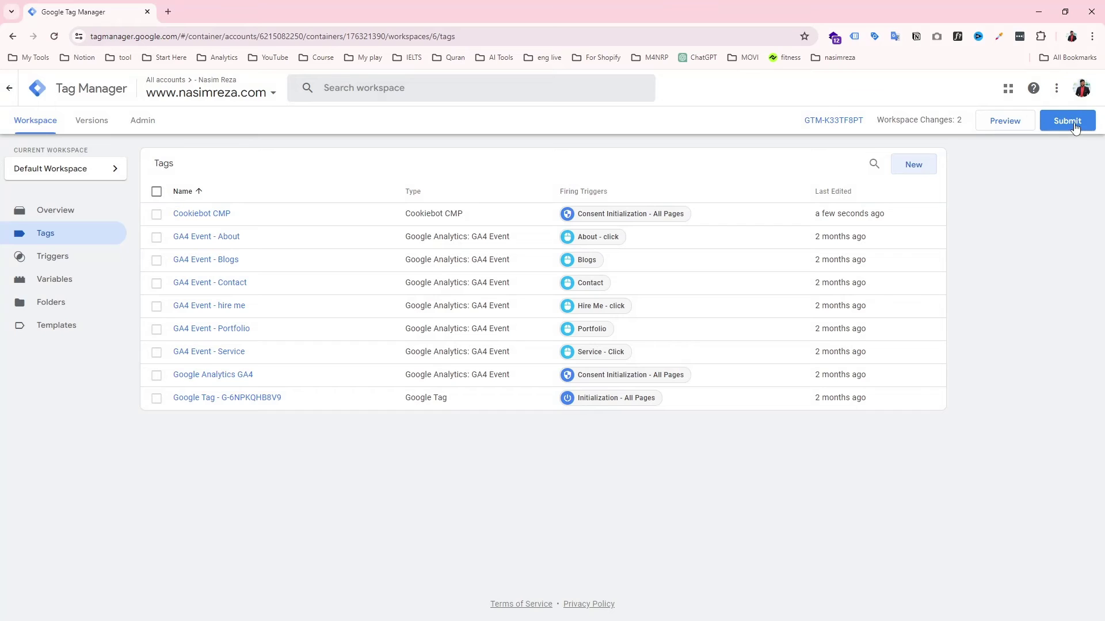
Preview the container, connect Tag Assistant to the website, and switch to the Tag Assistant page
click(1006, 125)
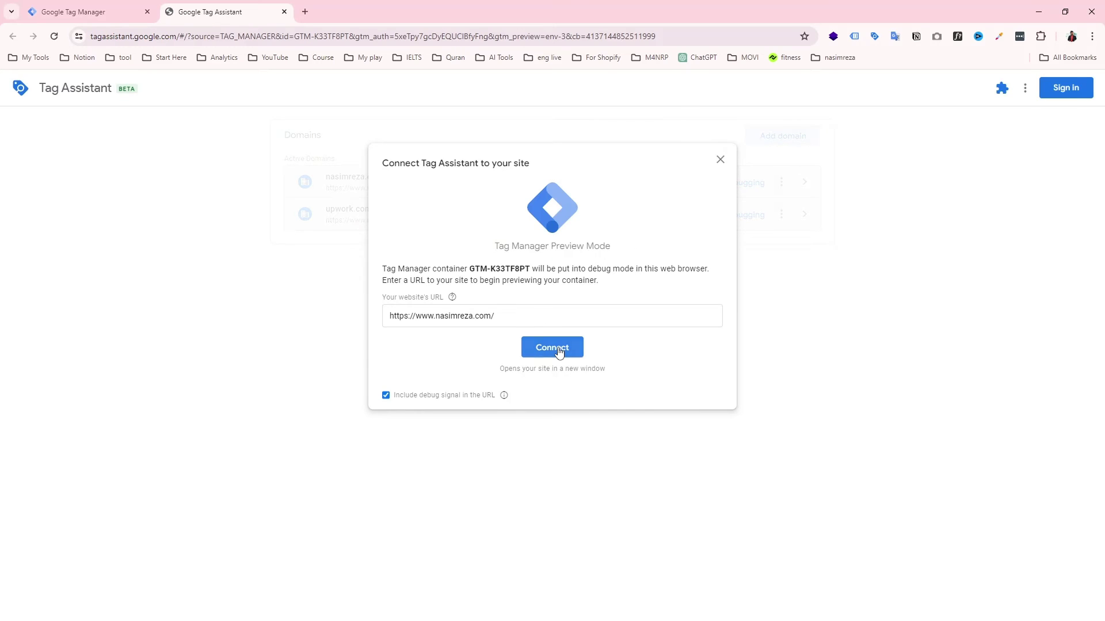
click(562, 350)
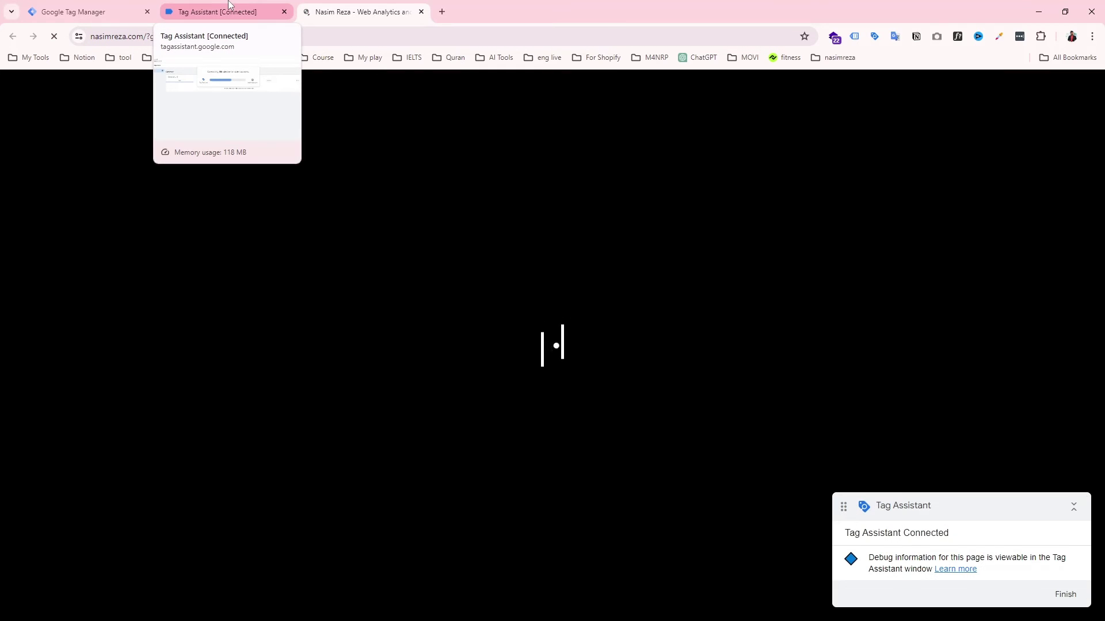
click(230, 7)
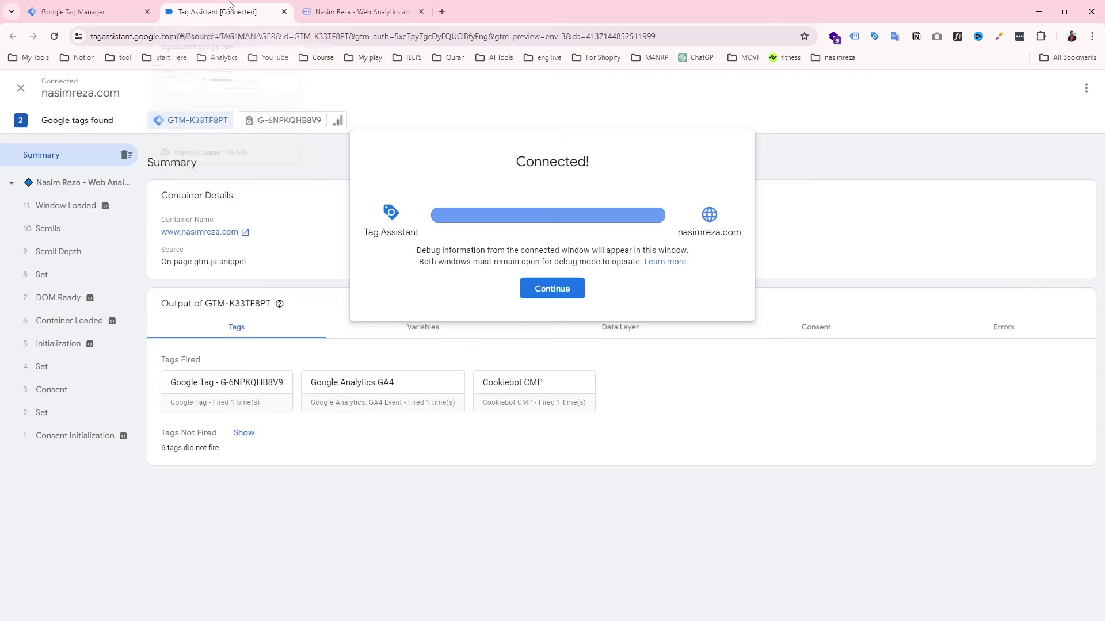
Check the cookie banner on the website, moving the Tag Assistant box off it, and review the fired tags in the Tag Assistant summary
click(306, 4)
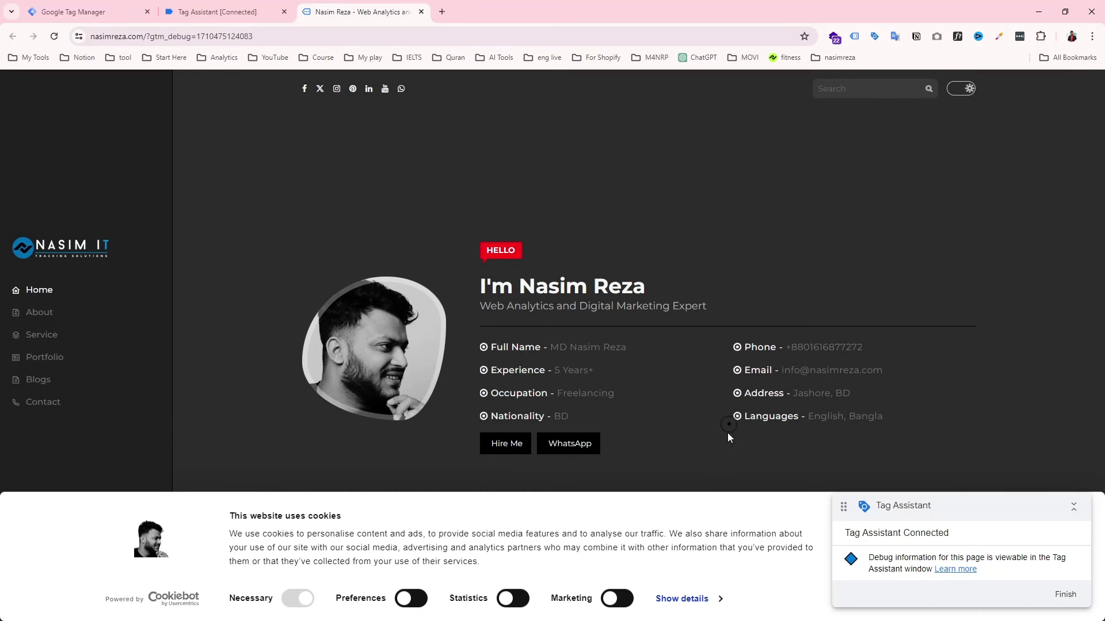
drag(915, 504, 920, 242)
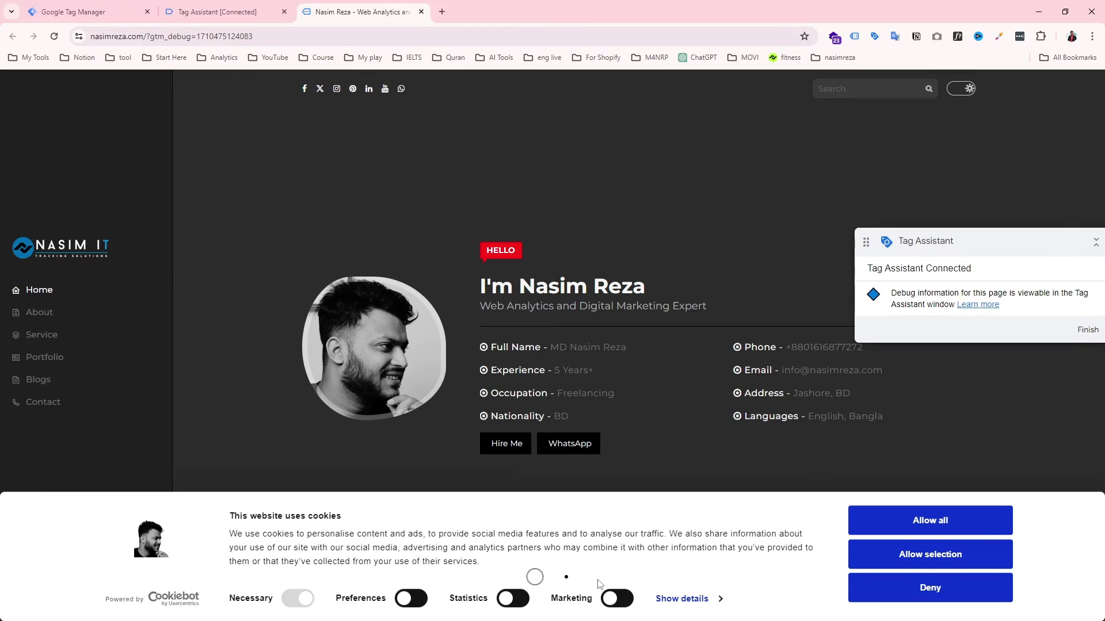
click(245, 5)
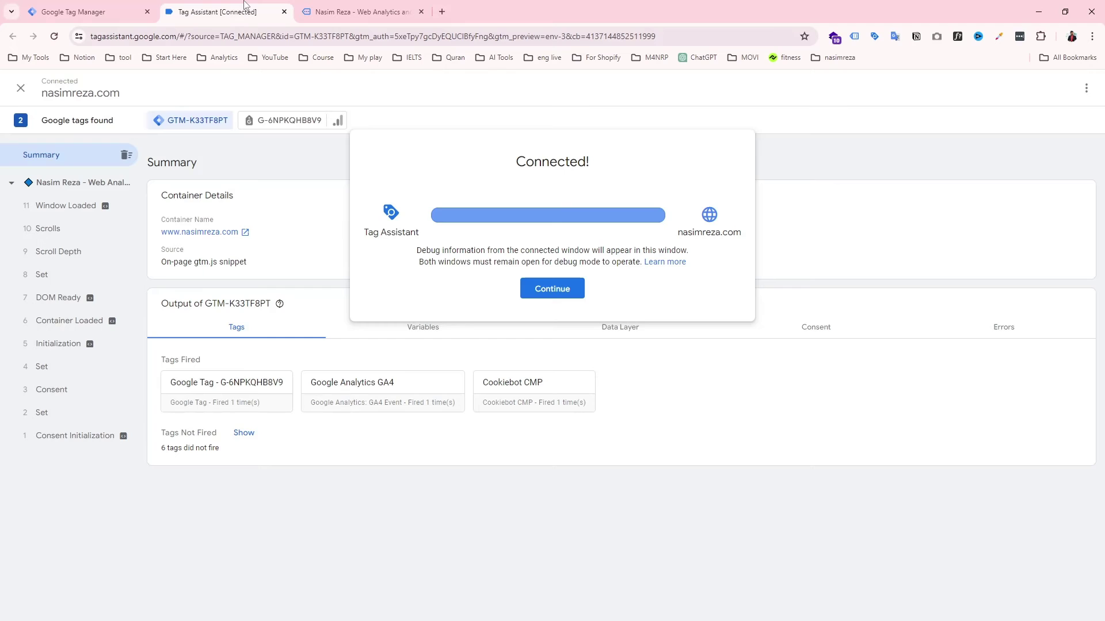
click(555, 290)
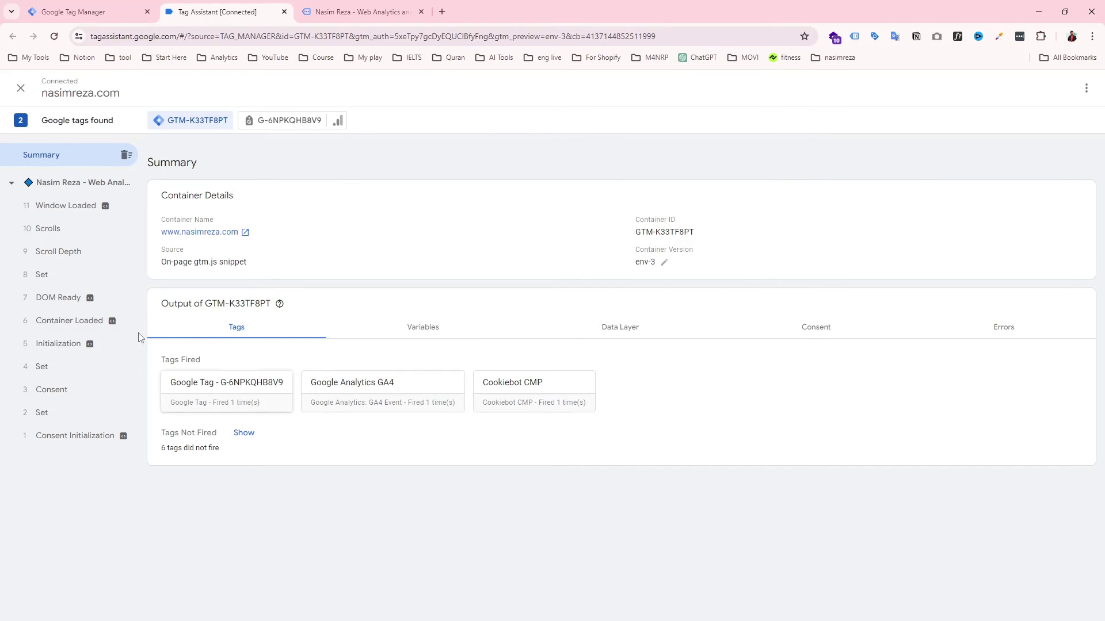
In Google Tag Manager, enable the consent overview in the container settings and save the container
click(92, 4)
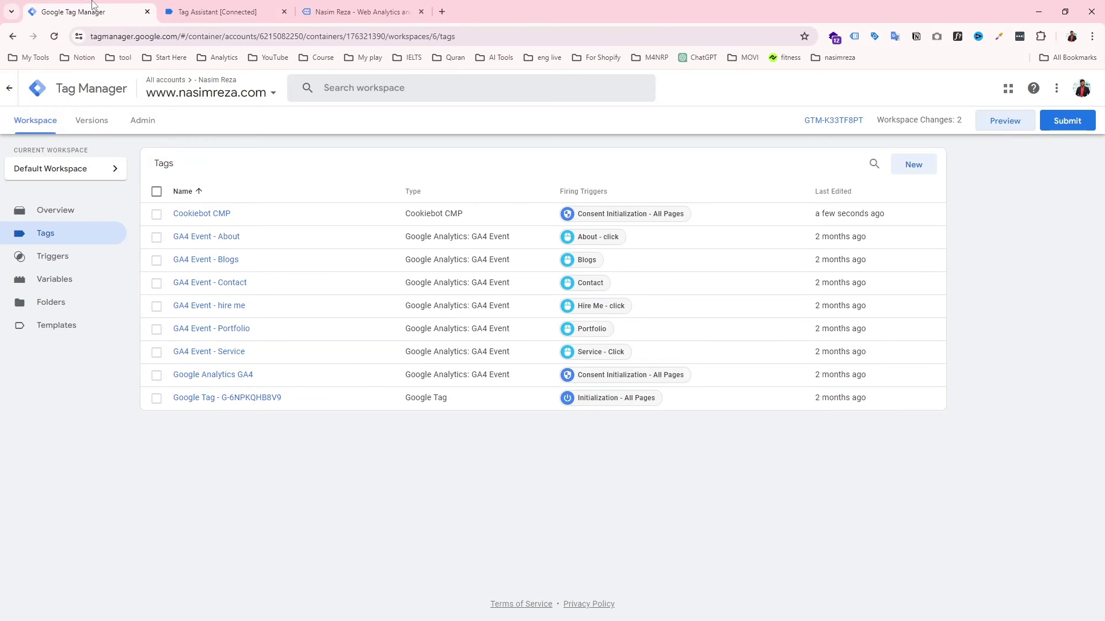
click(148, 123)
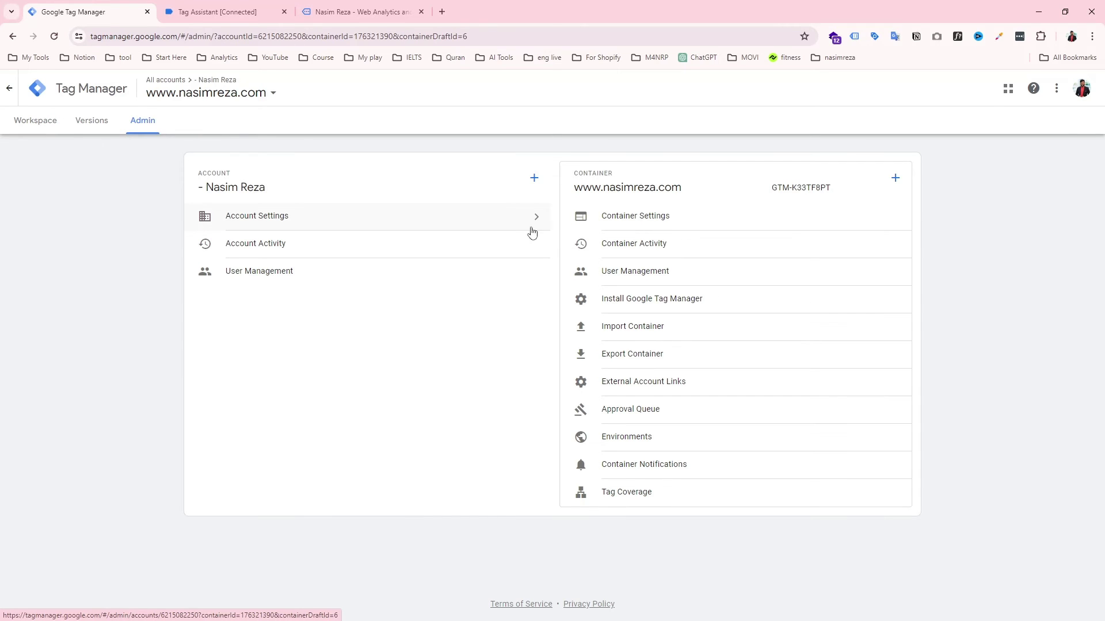
click(610, 228)
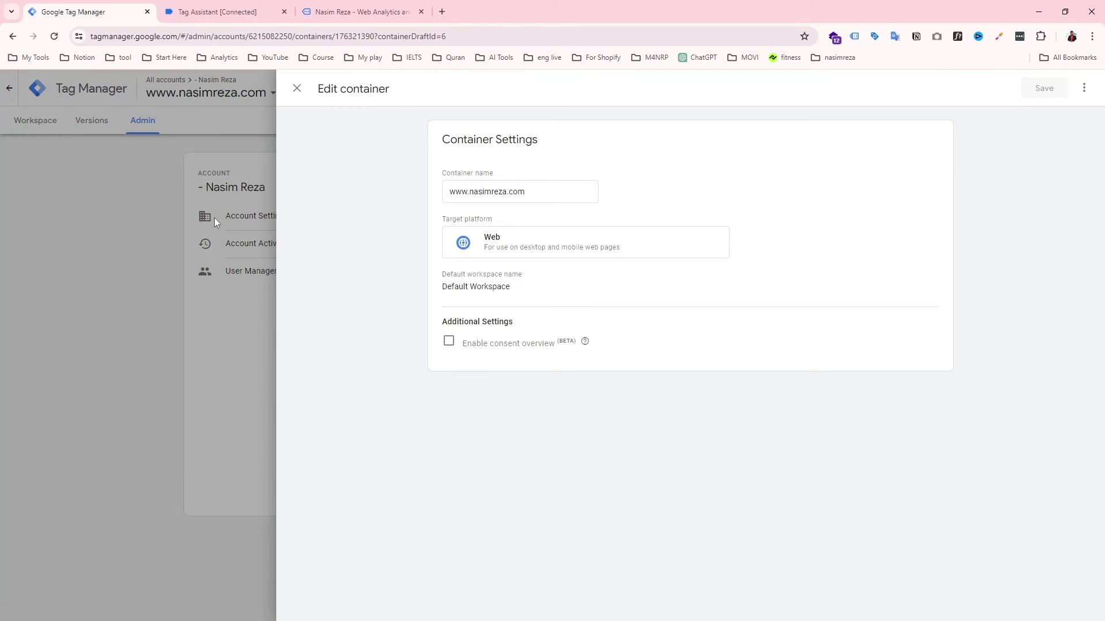
click(447, 343)
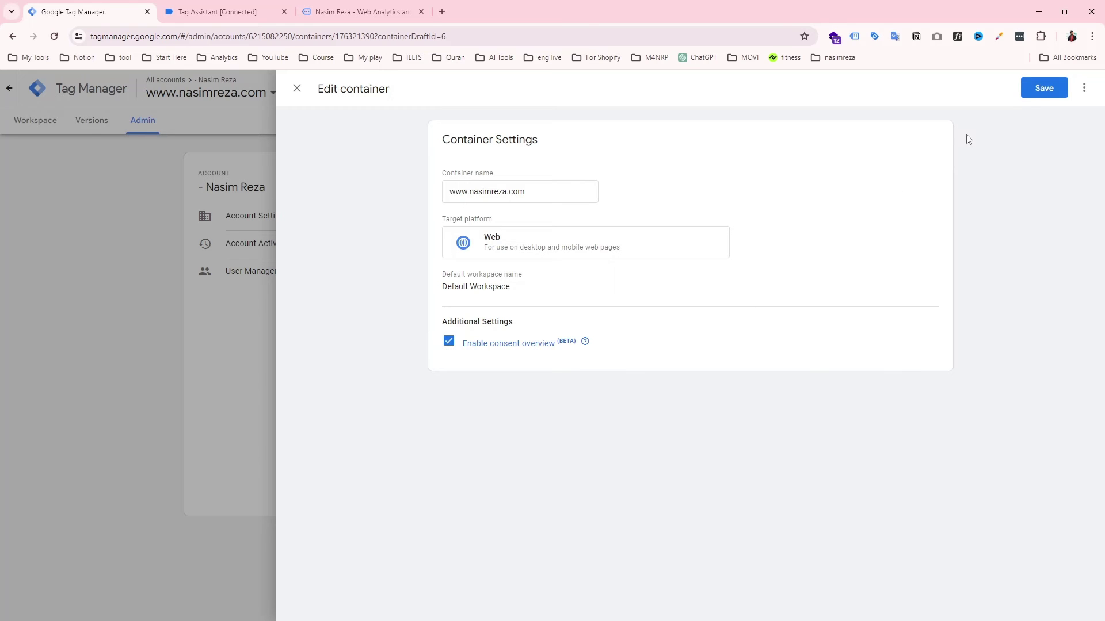
click(1044, 87)
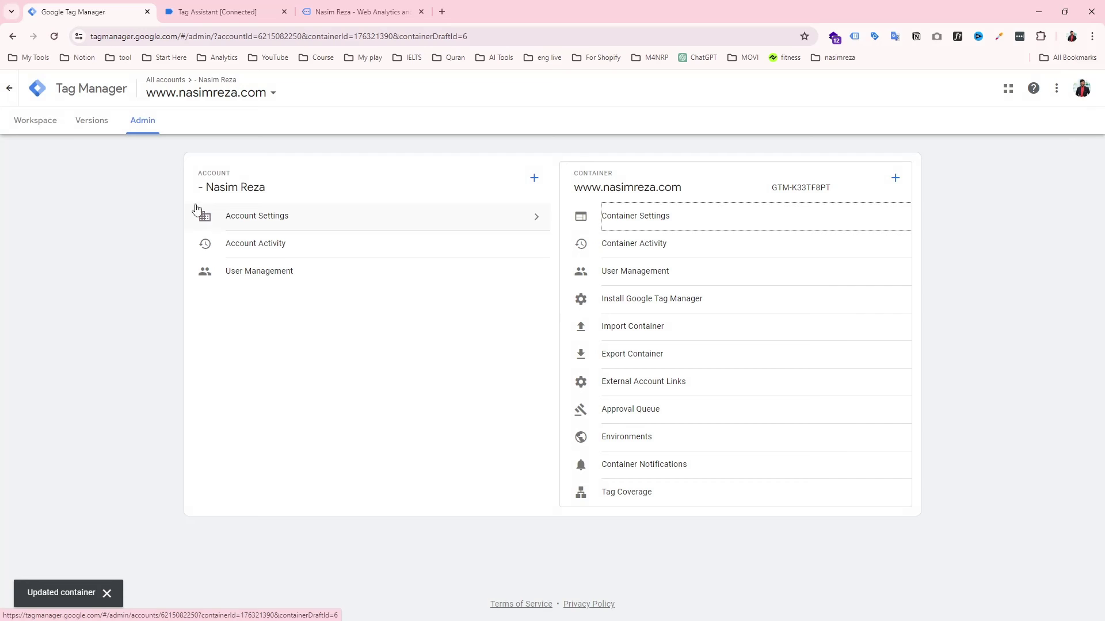
Open the Consent Overview from the workspace's tag list and examine which tags have no consent configured
click(55, 122)
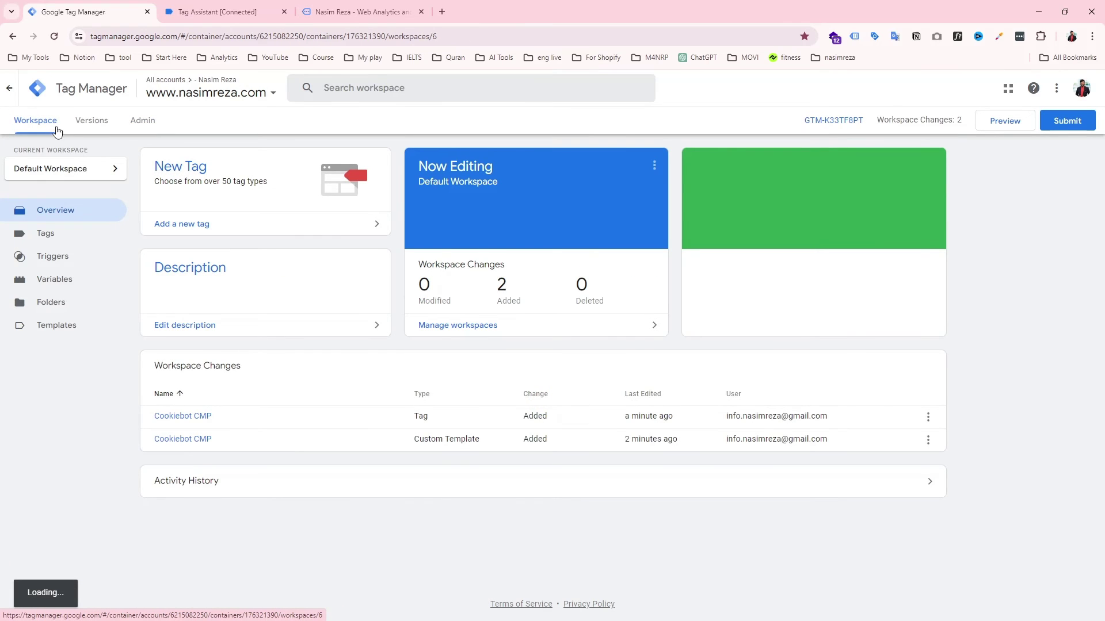
click(69, 232)
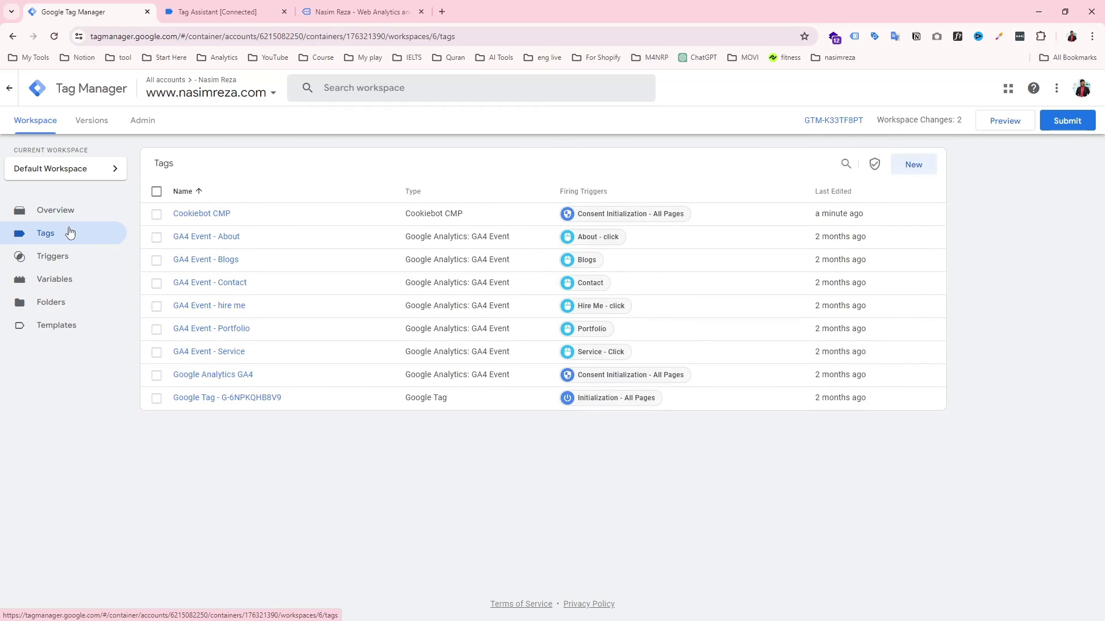
click(156, 191)
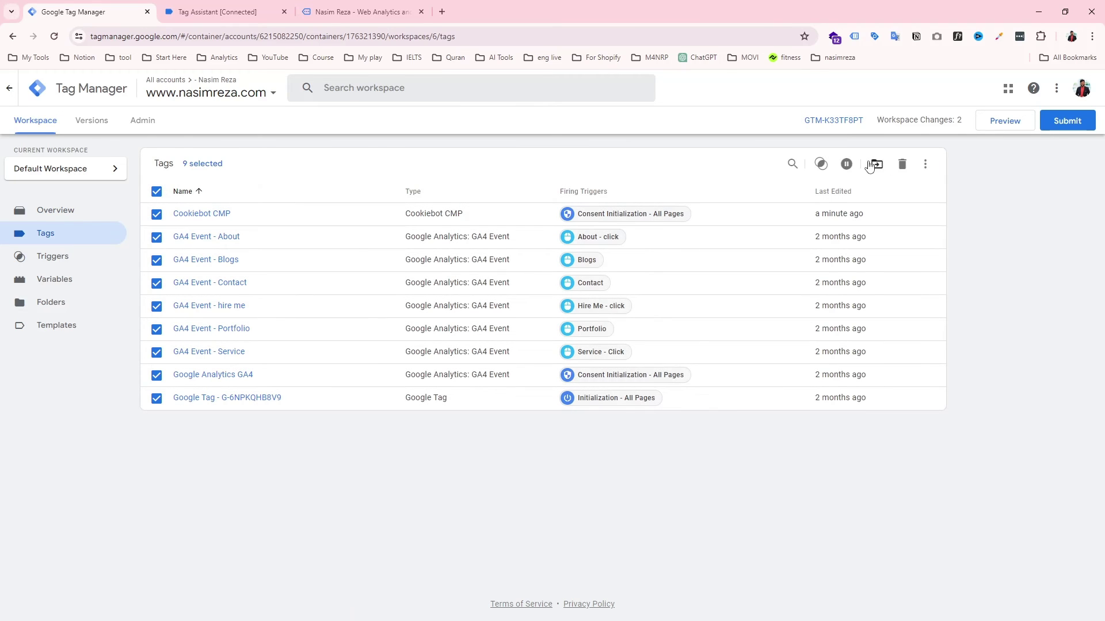
click(156, 191)
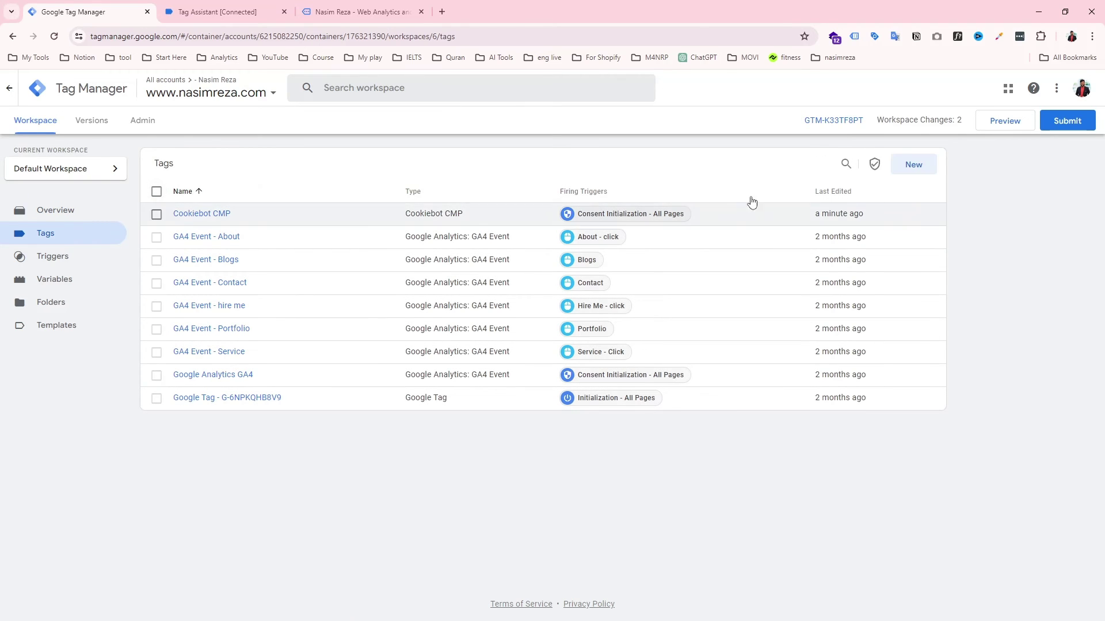
click(875, 165)
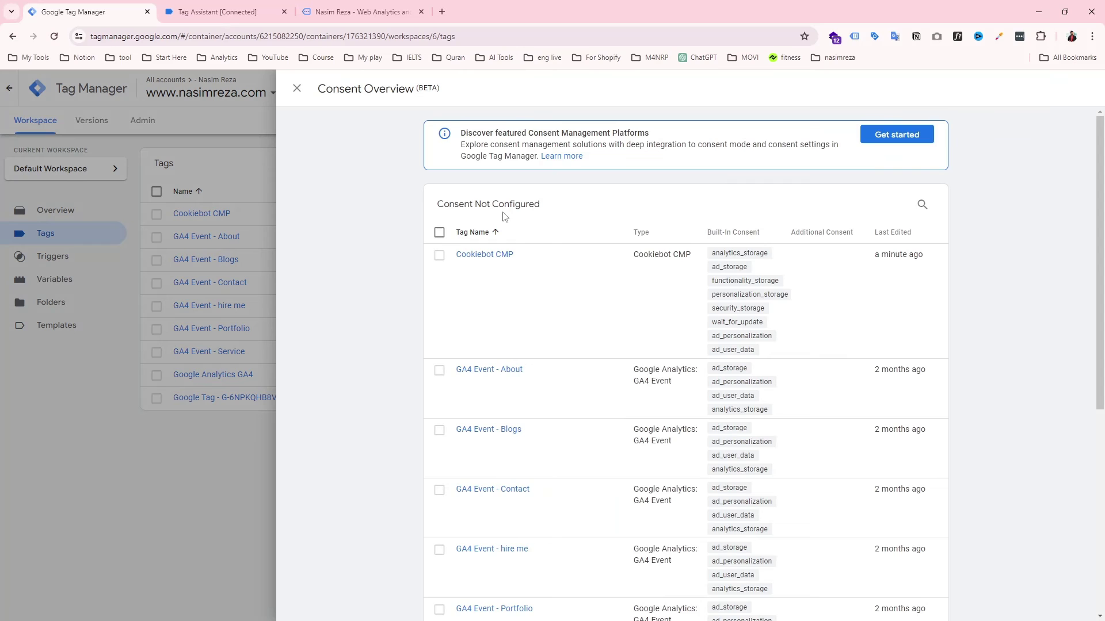
scroll(504, 216, down, 6)
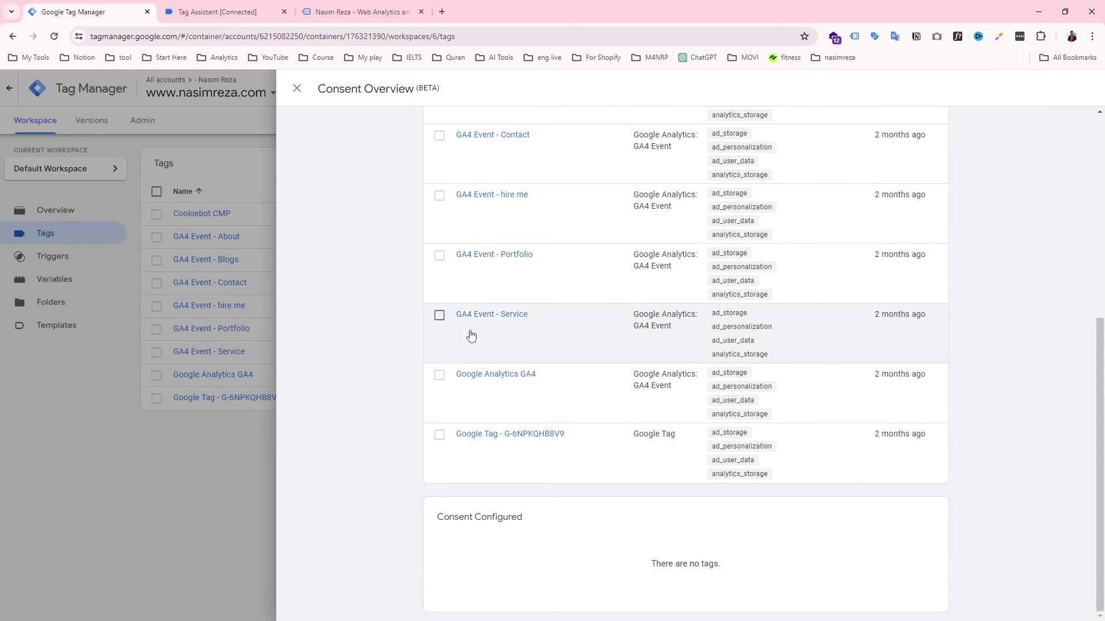
scroll(534, 297, up, 10)
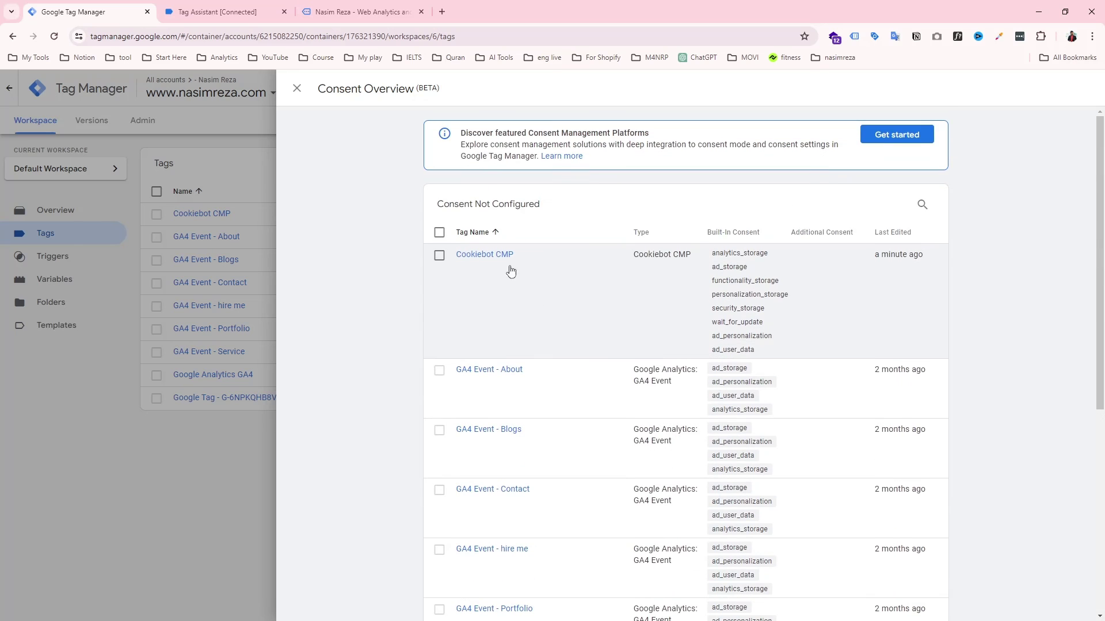
click(440, 234)
click(440, 256)
click(896, 136)
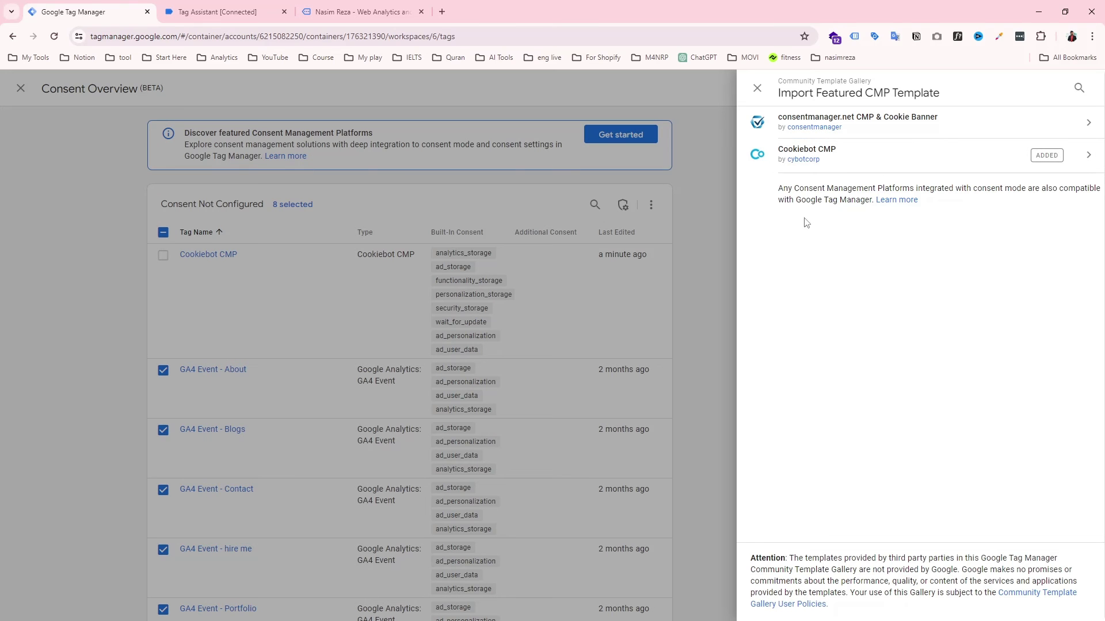
click(626, 278)
click(230, 313)
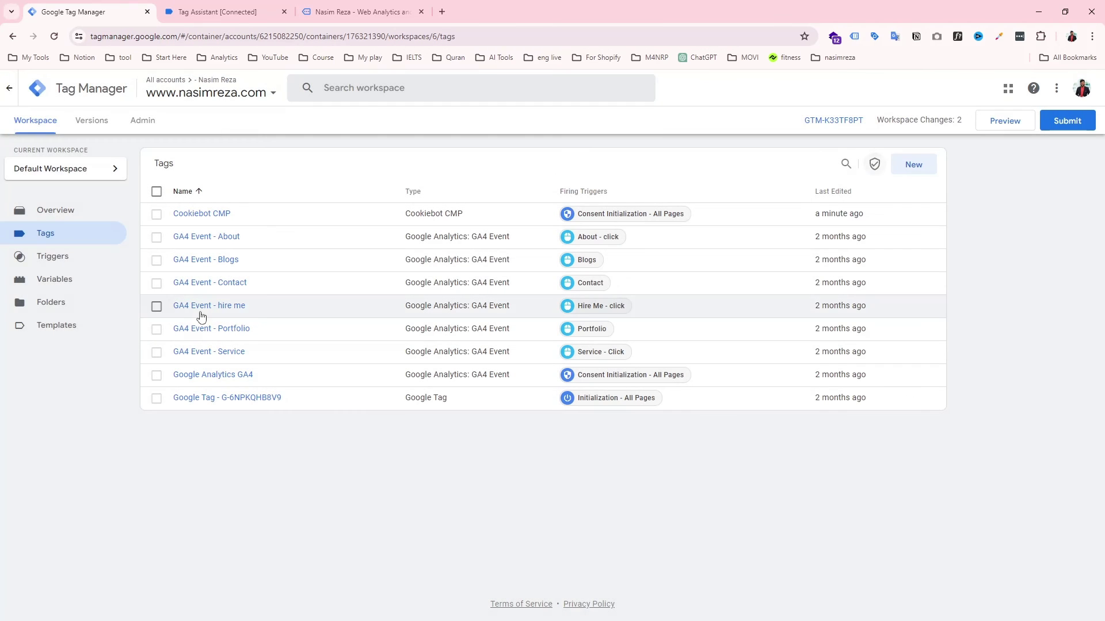
Inspect the configuration of the GA4 Event - Portfolio tag and return to the tag list
click(222, 328)
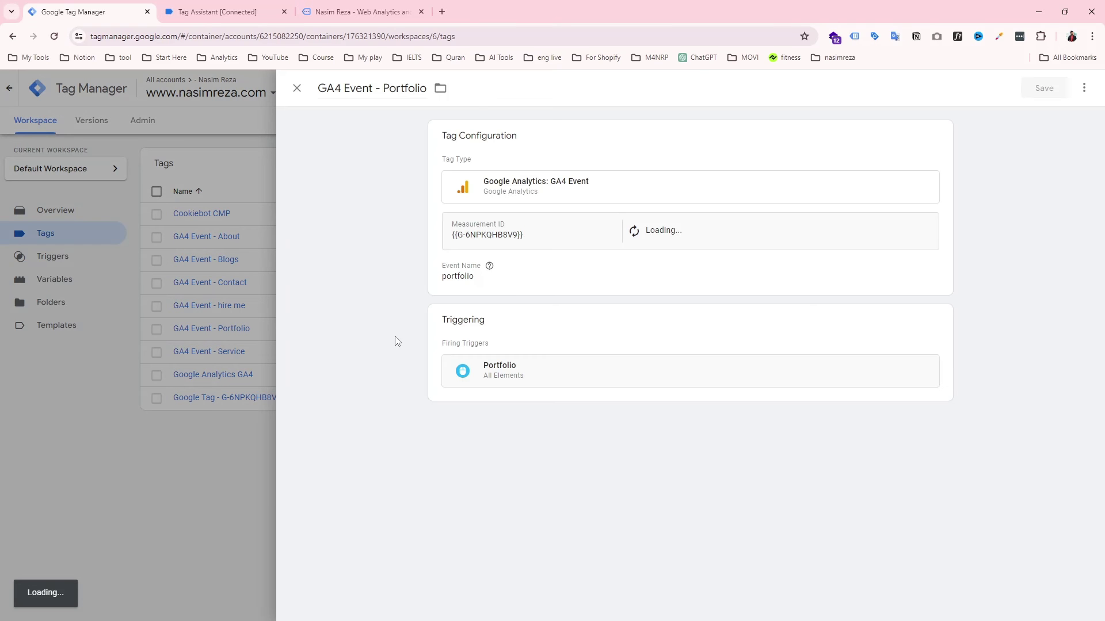
click(555, 292)
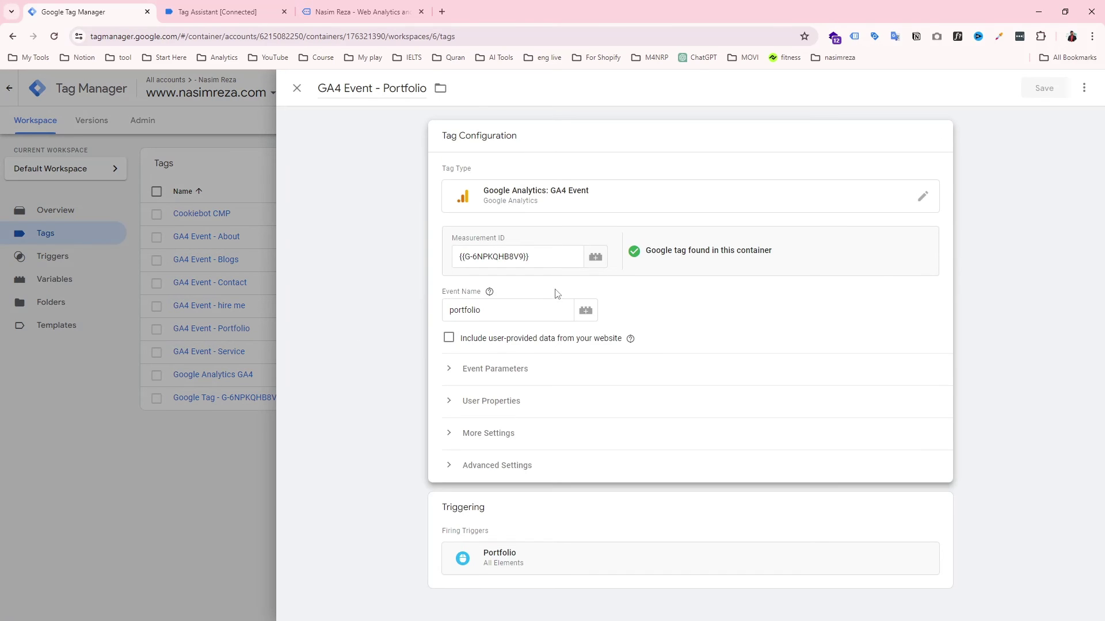
click(203, 318)
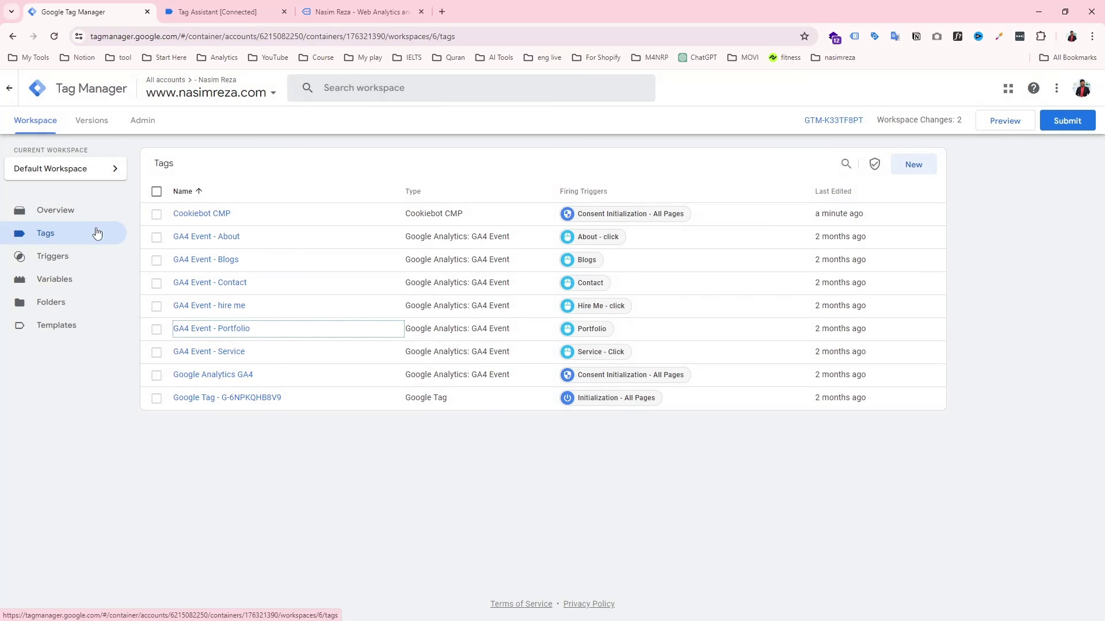
In the Consent Overview, set all tags except Cookiebot CMP to No additional consent required and save the change
click(874, 164)
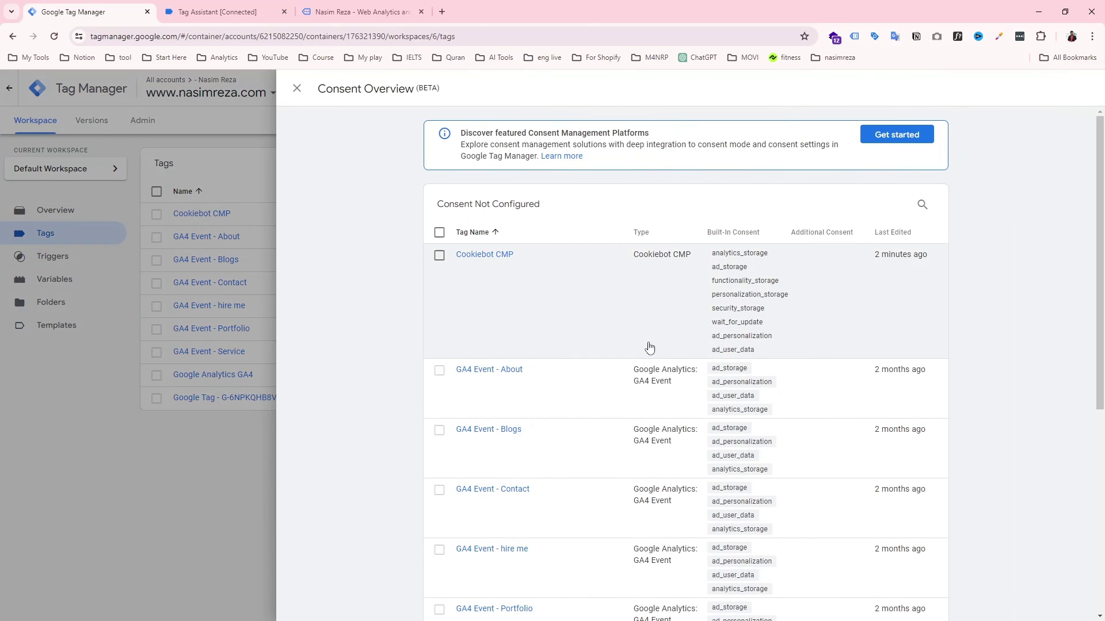
click(440, 371)
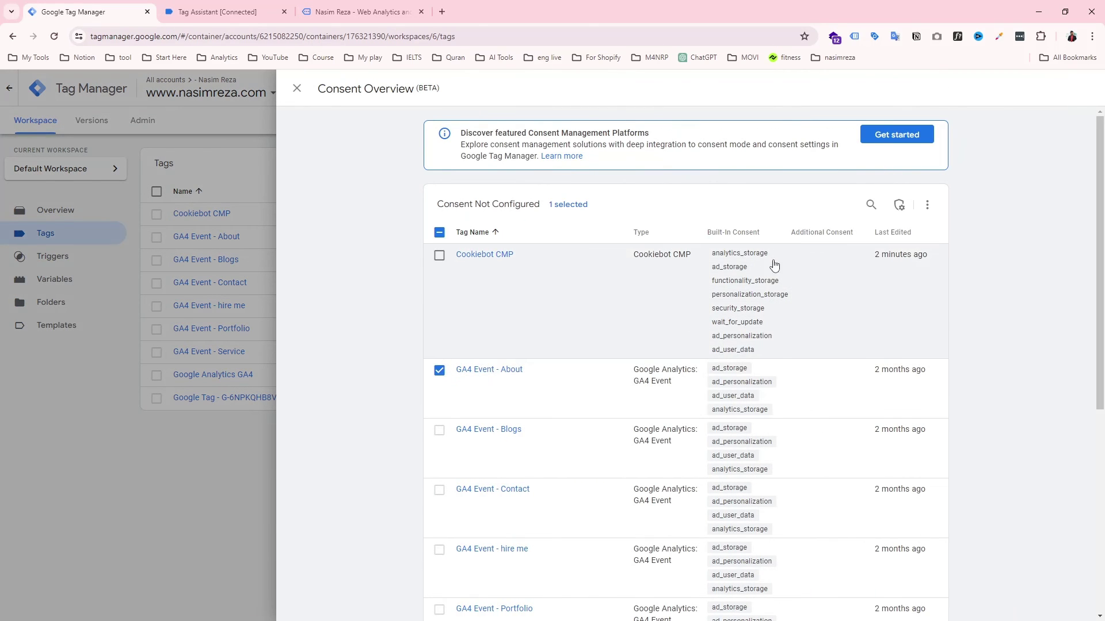
click(439, 431)
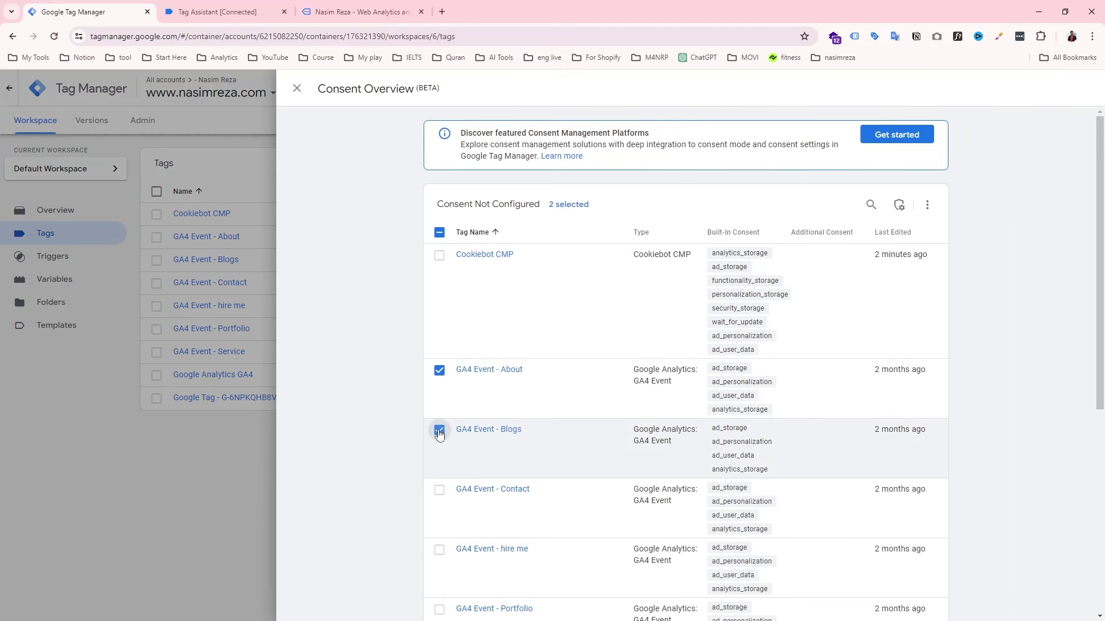
scroll(440, 426, down, 4)
click(439, 241)
click(439, 300)
click(439, 360)
click(439, 421)
click(439, 480)
click(439, 539)
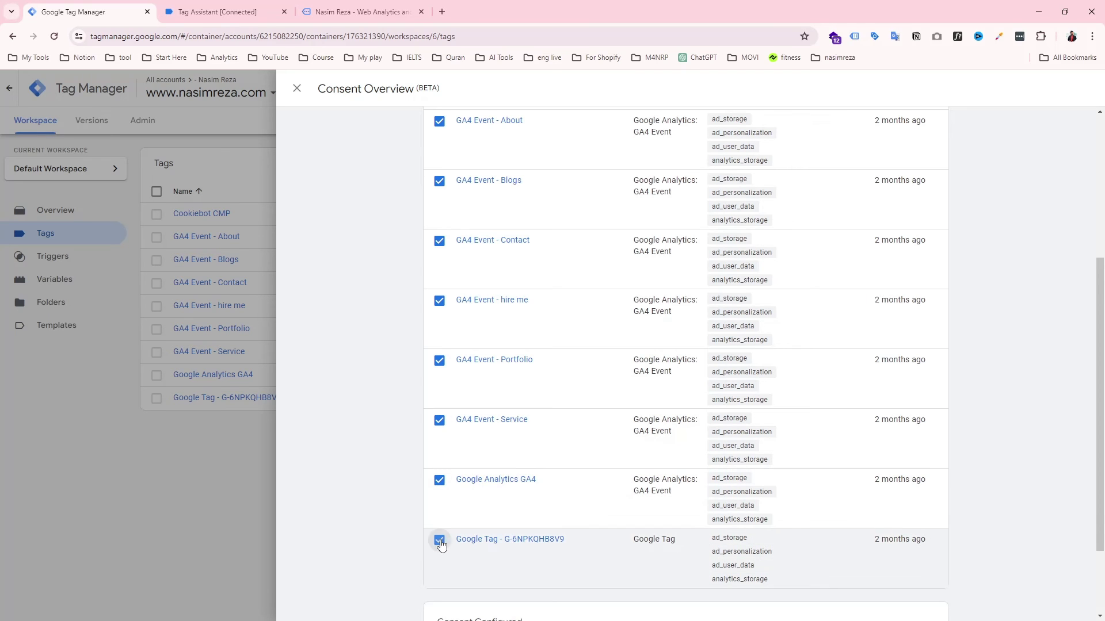
scroll(833, 399, down, 1)
scroll(838, 328, up, 8)
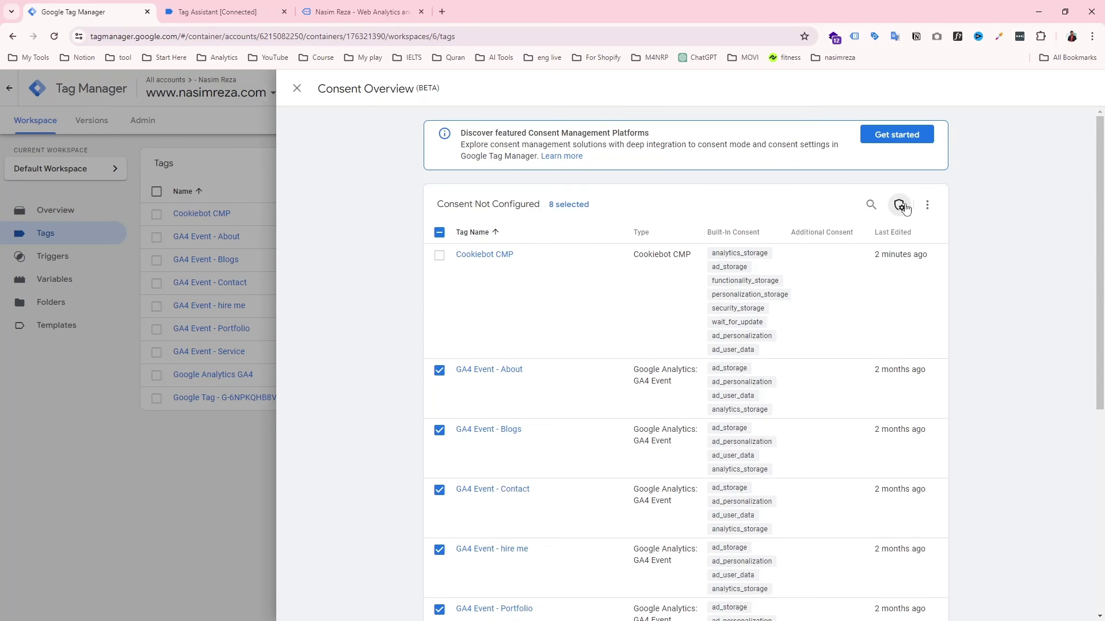
click(899, 206)
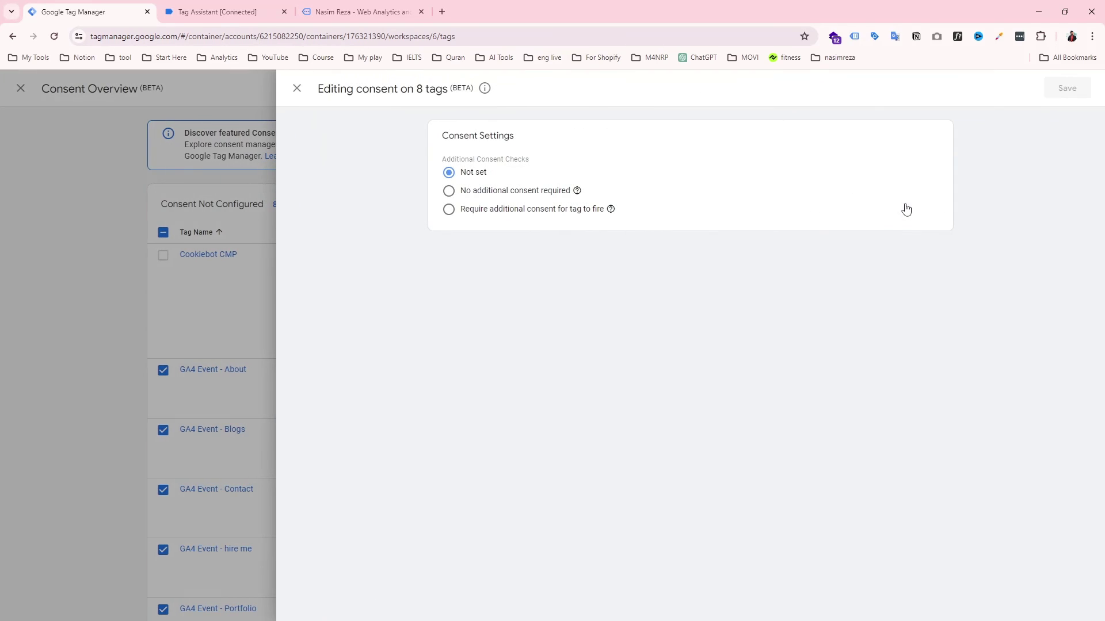
click(492, 194)
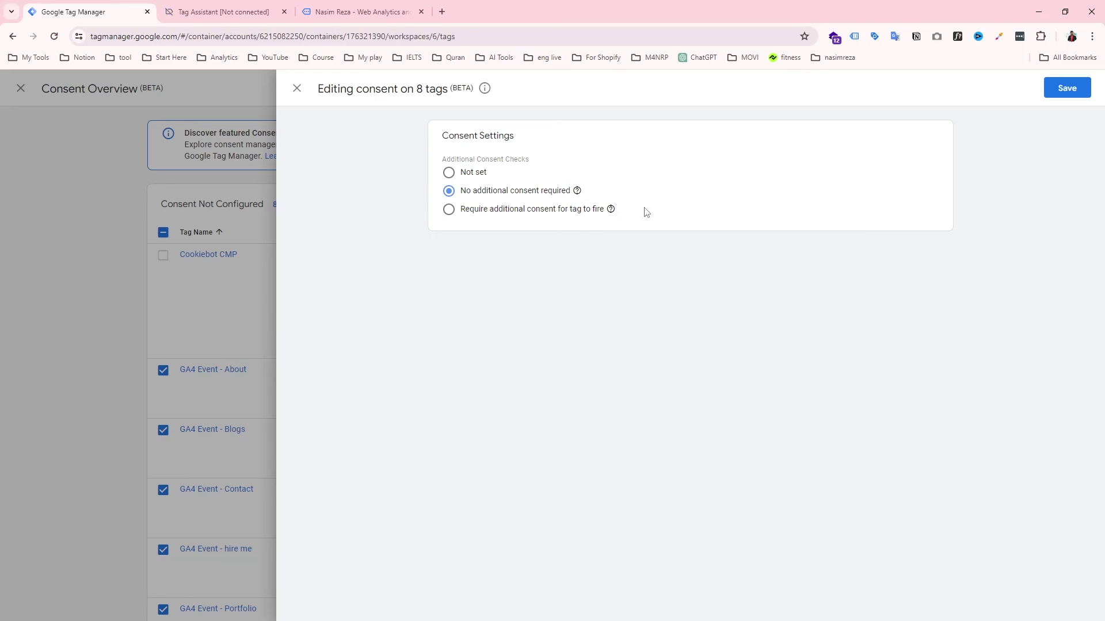
click(1073, 87)
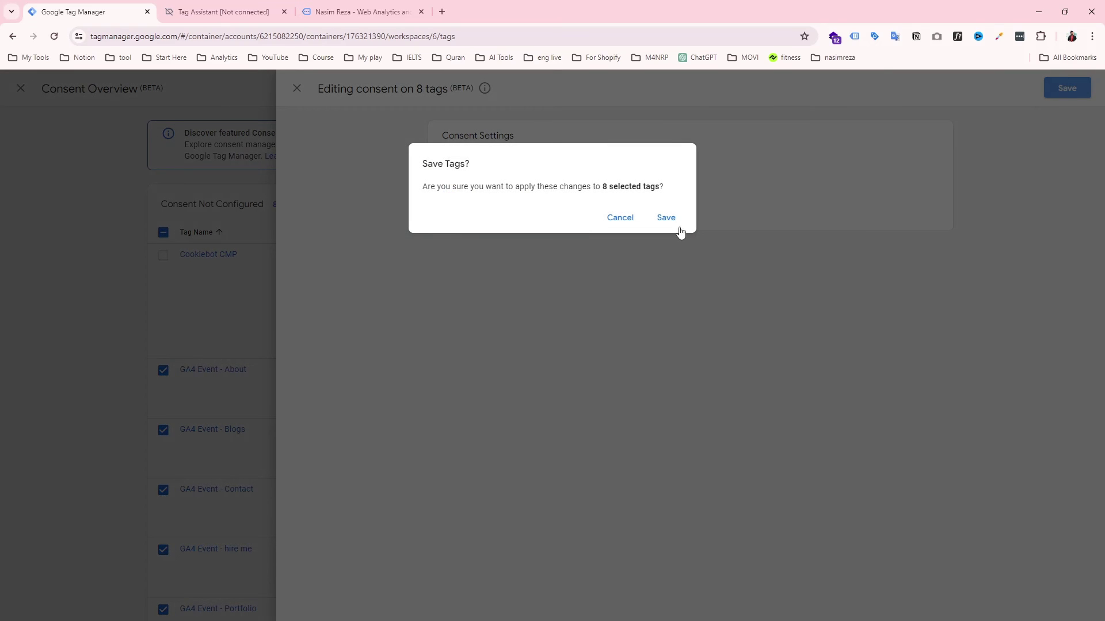
click(669, 217)
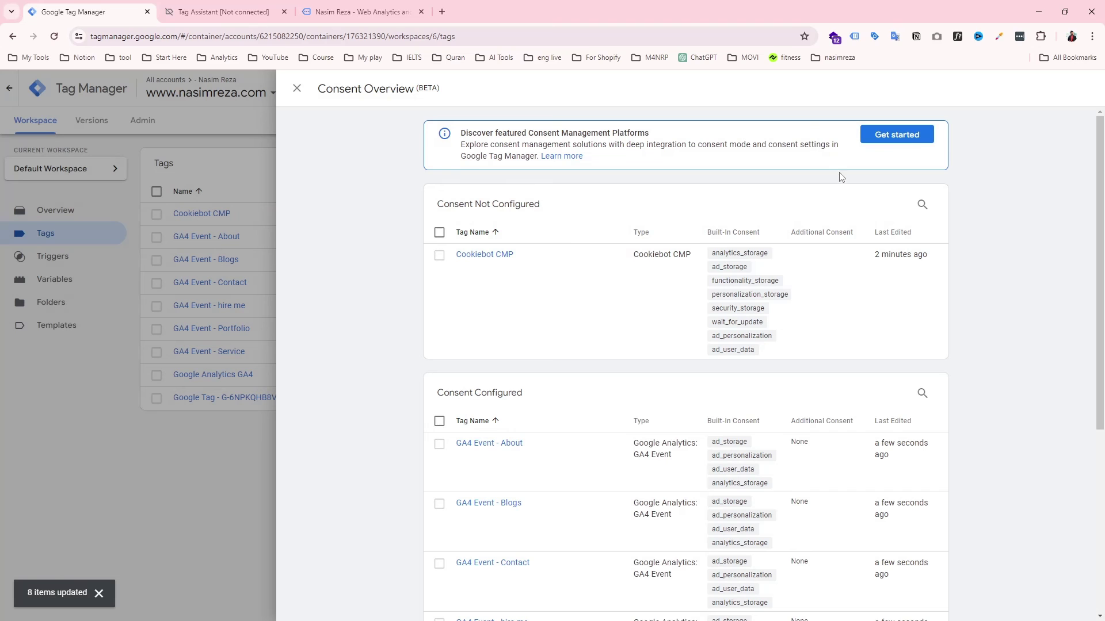
Leave the Consent Overview and check the consent settings of the GA4 Event - Contact tag
click(221, 229)
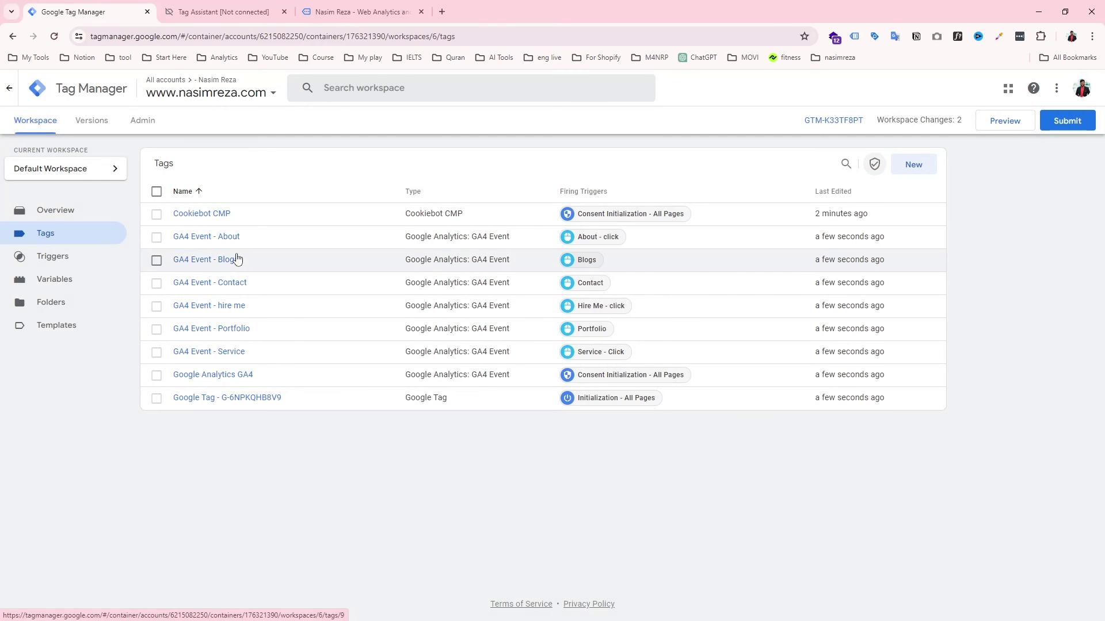
click(209, 290)
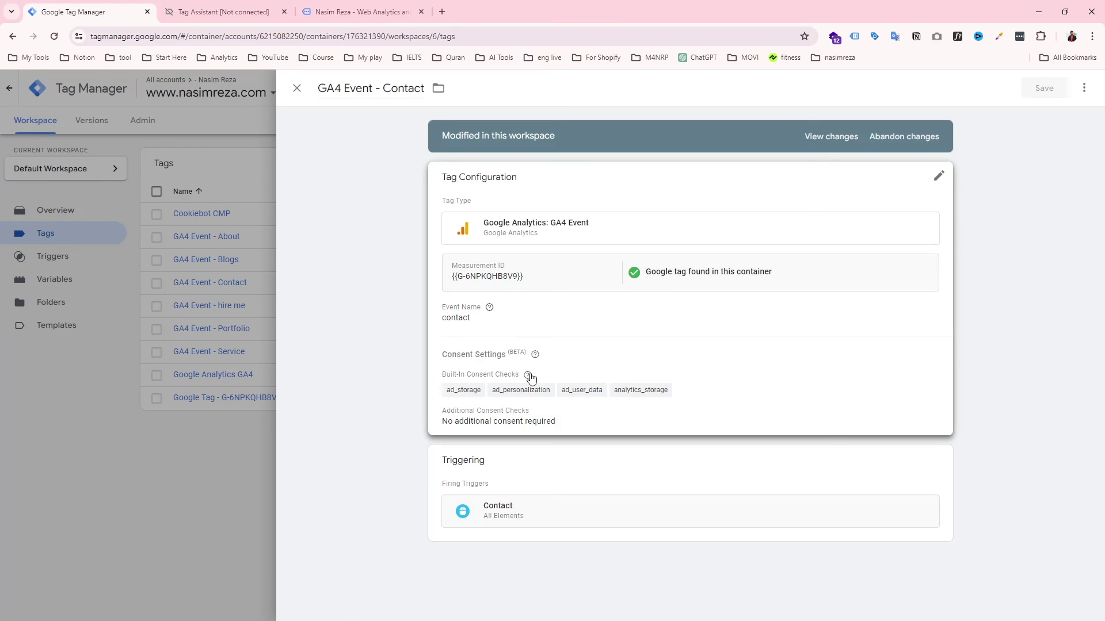
click(101, 284)
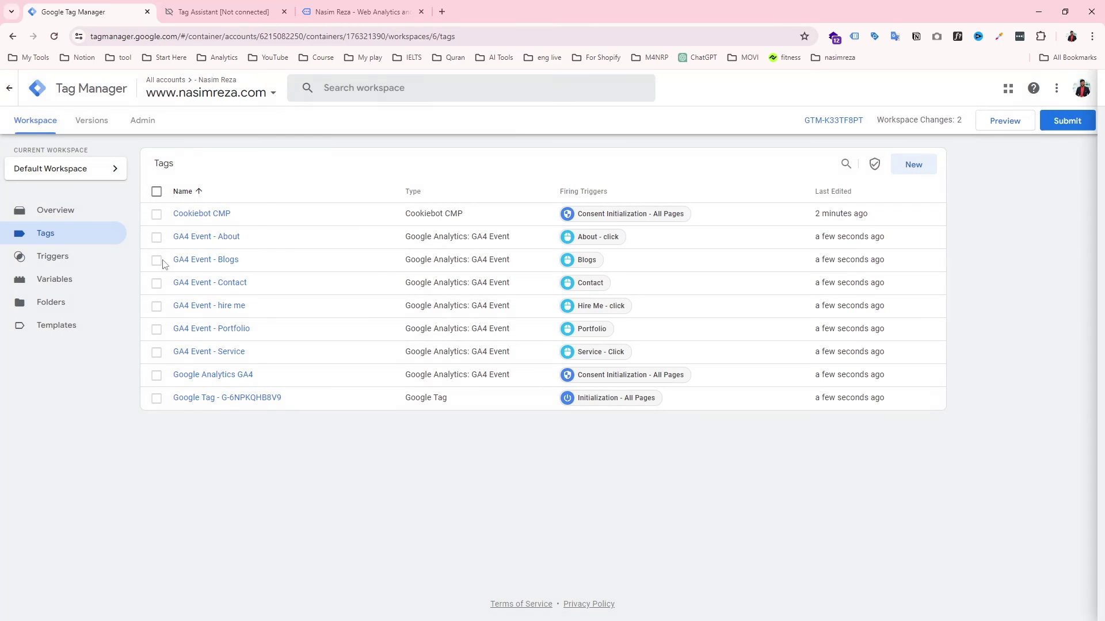
Preview the container again, connect Tag Assistant to the website, and check the site and the fired tags in the summary
click(983, 129)
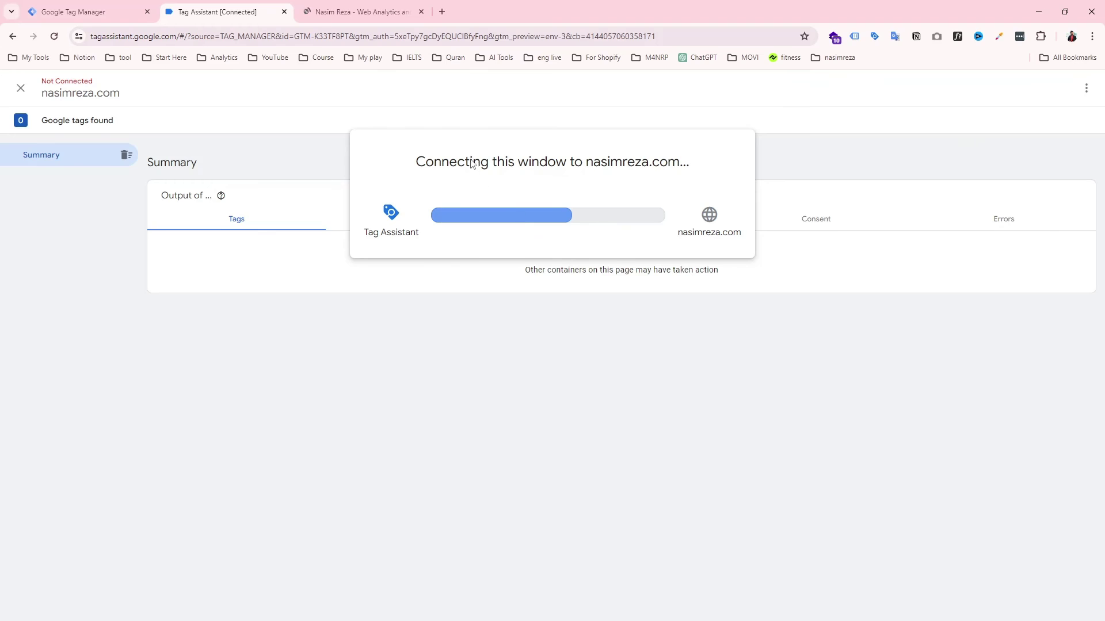
click(557, 289)
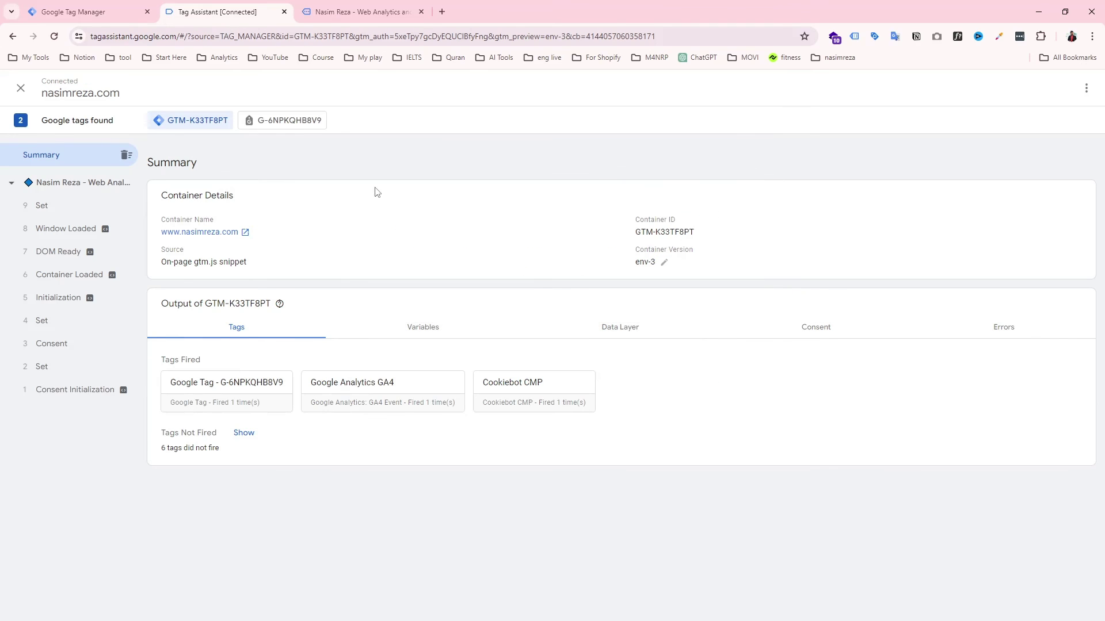
click(345, 10)
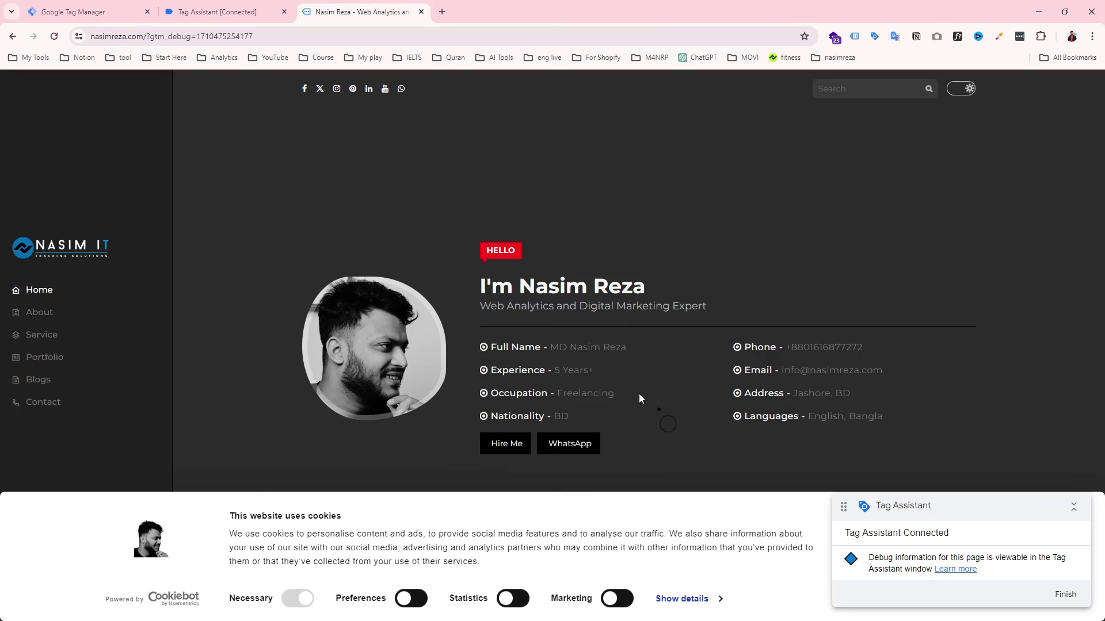
click(228, 5)
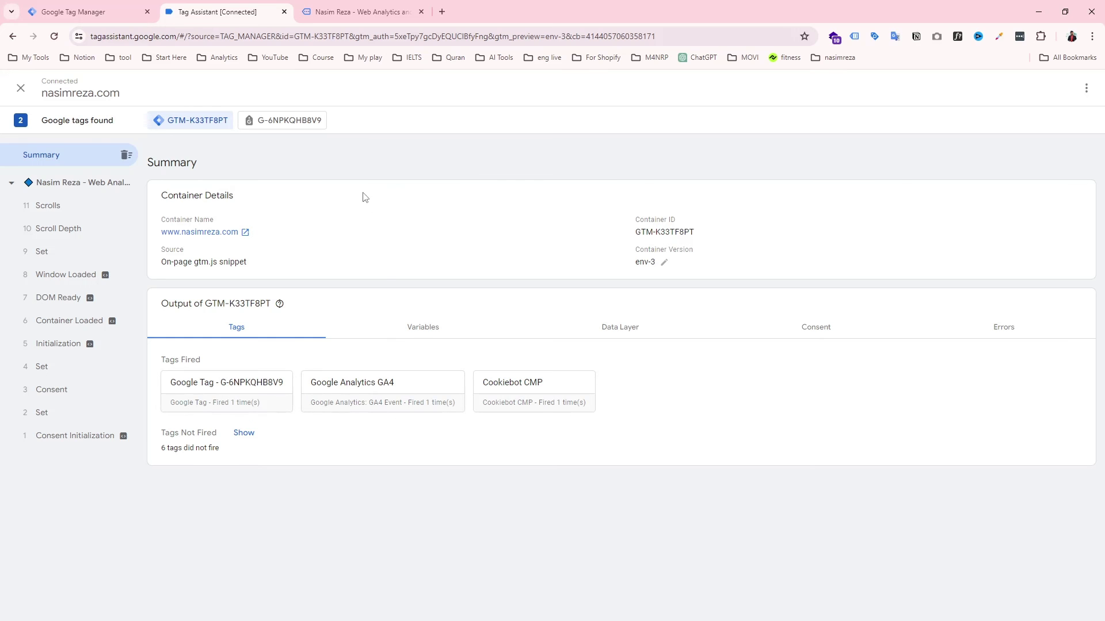
On the website, move the Tag Assistant box off the cookie banner's consent buttons
click(331, 5)
drag(947, 520, 1006, 301)
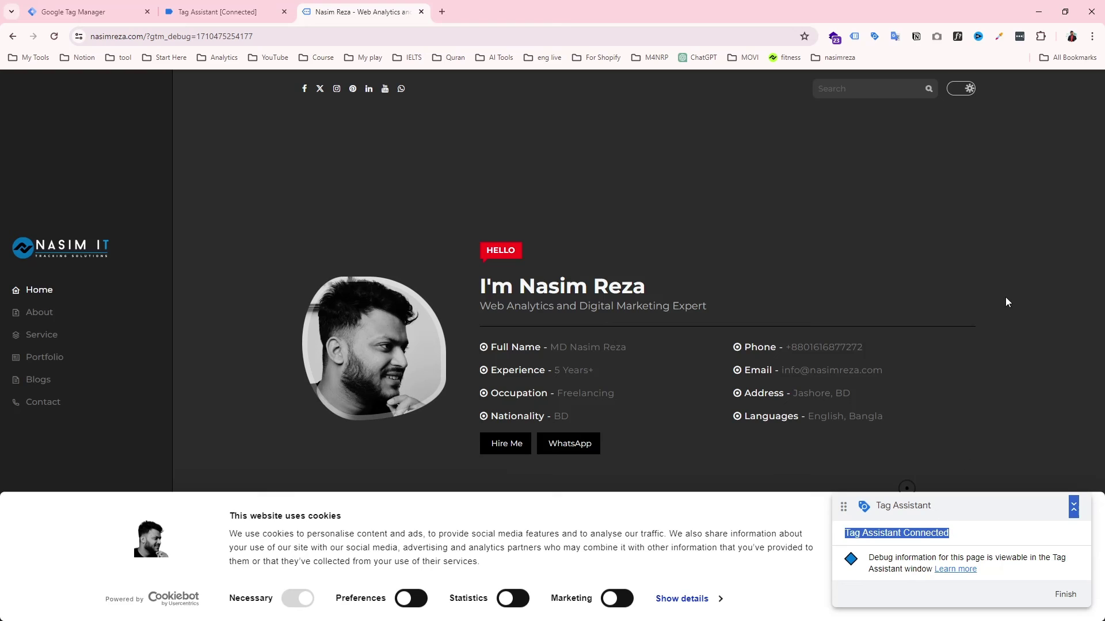
drag(952, 518, 943, 280)
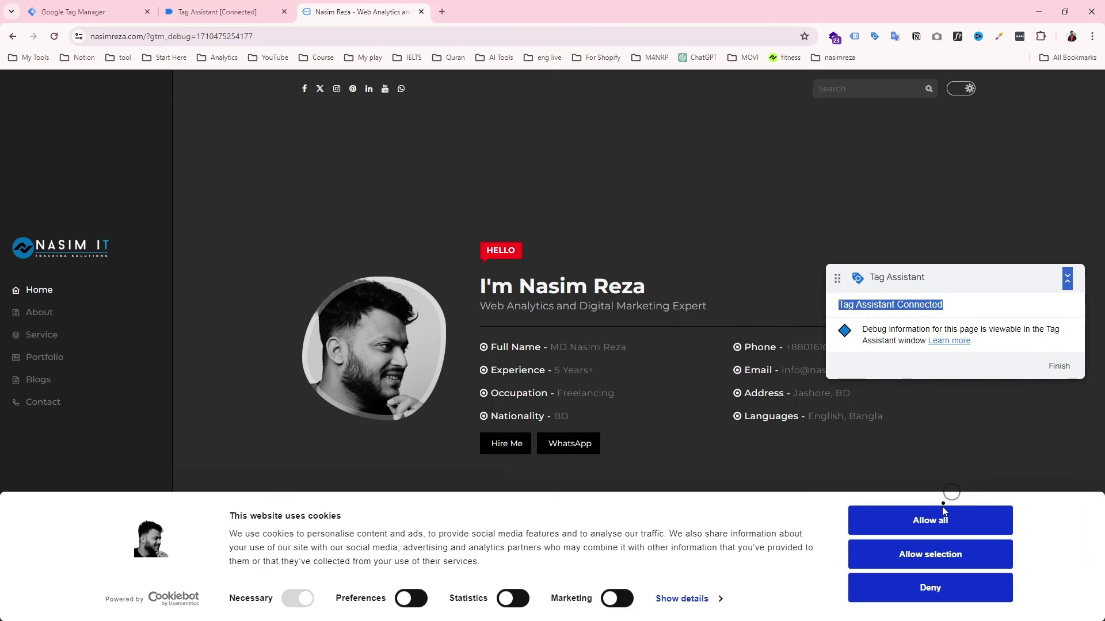
Allow all cookies on the website and examine the cookie_consent_marketing event's consent state in Tag Assistant
click(921, 528)
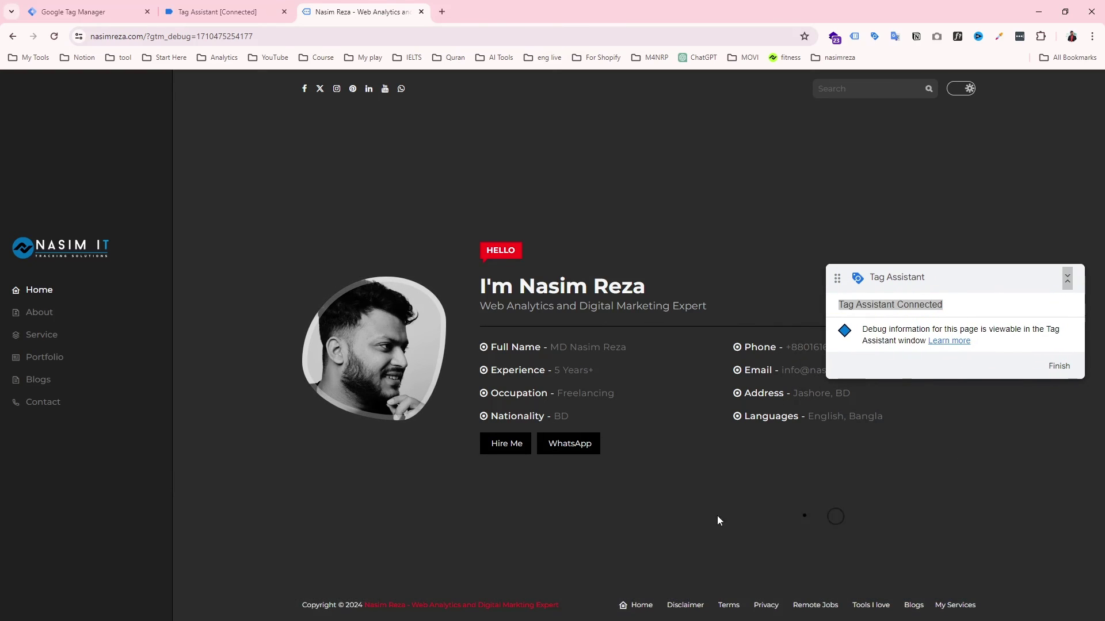
click(213, 12)
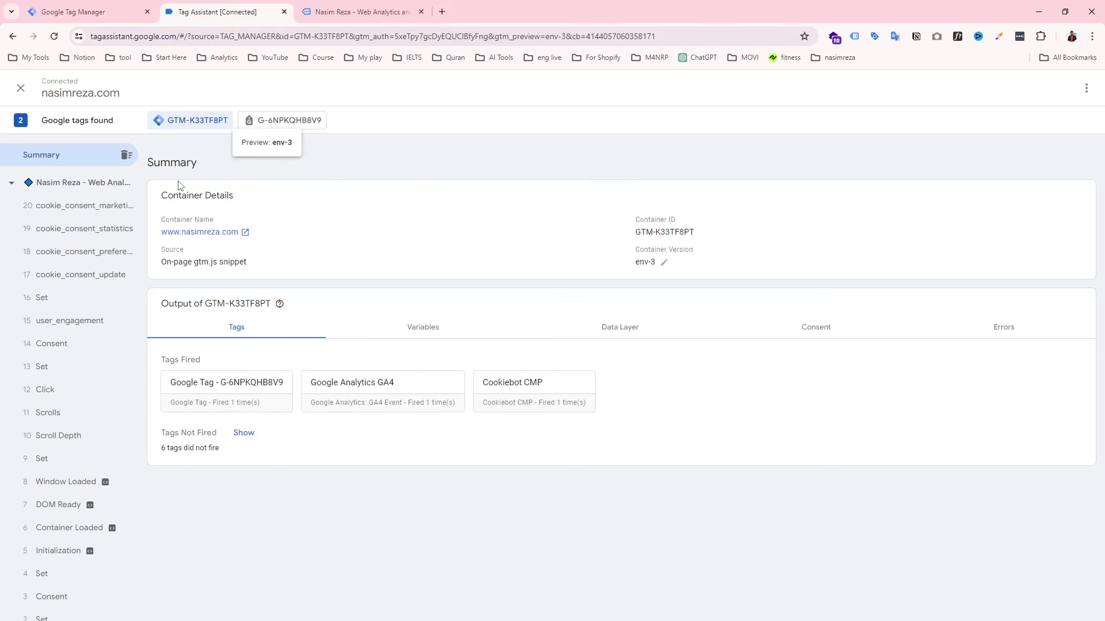
click(109, 211)
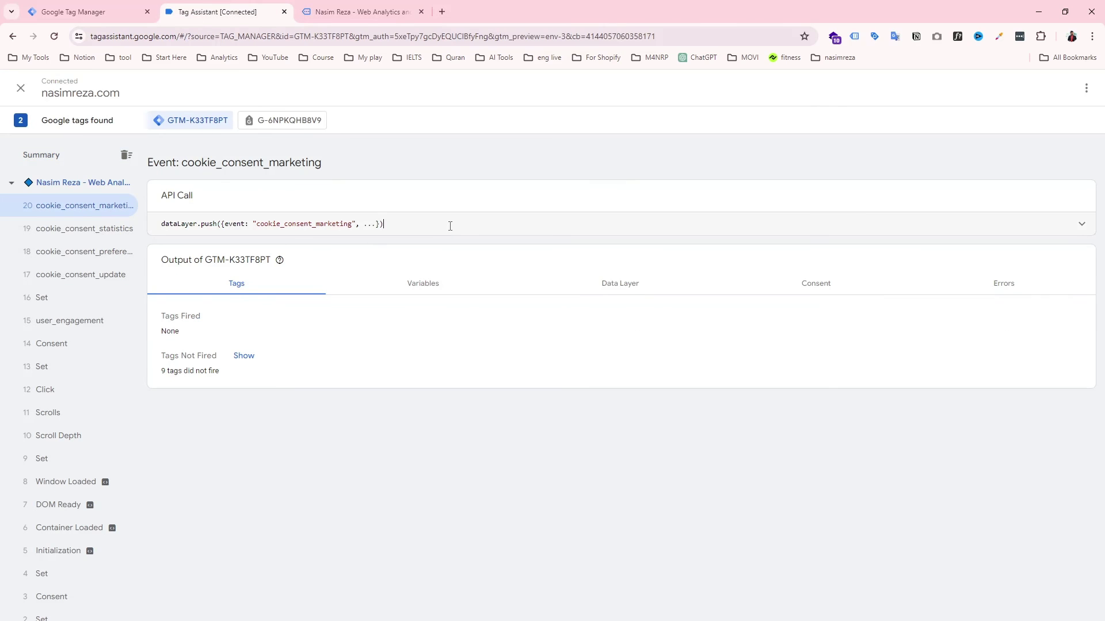
click(643, 285)
click(769, 289)
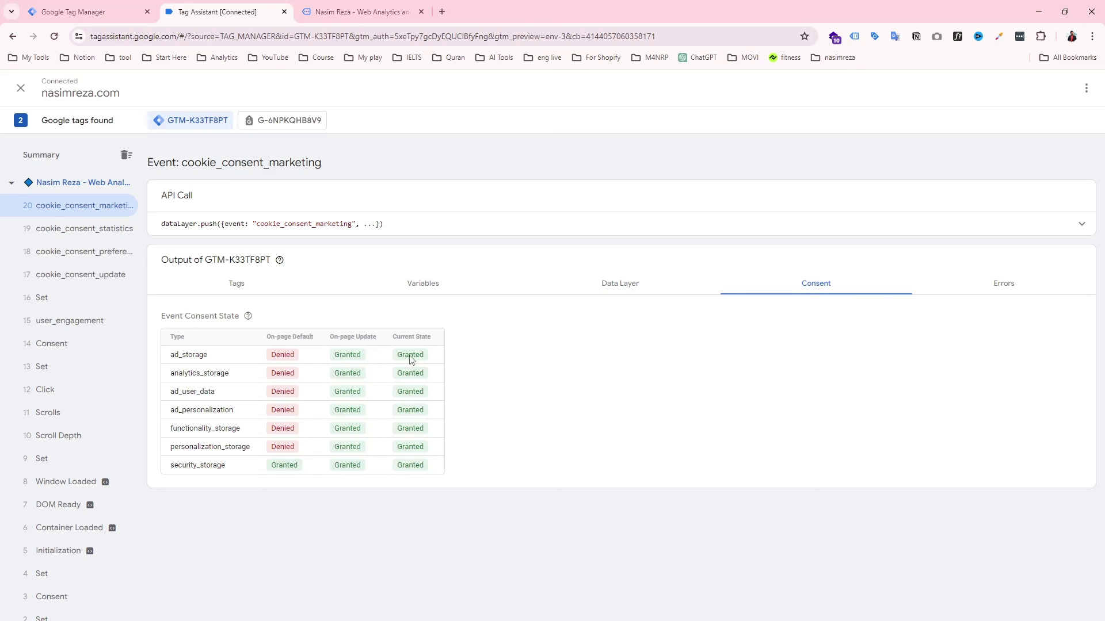
Compare the consent states of the cookie_consent statistics, preferences and update events with that of the marketing event
click(93, 233)
click(91, 258)
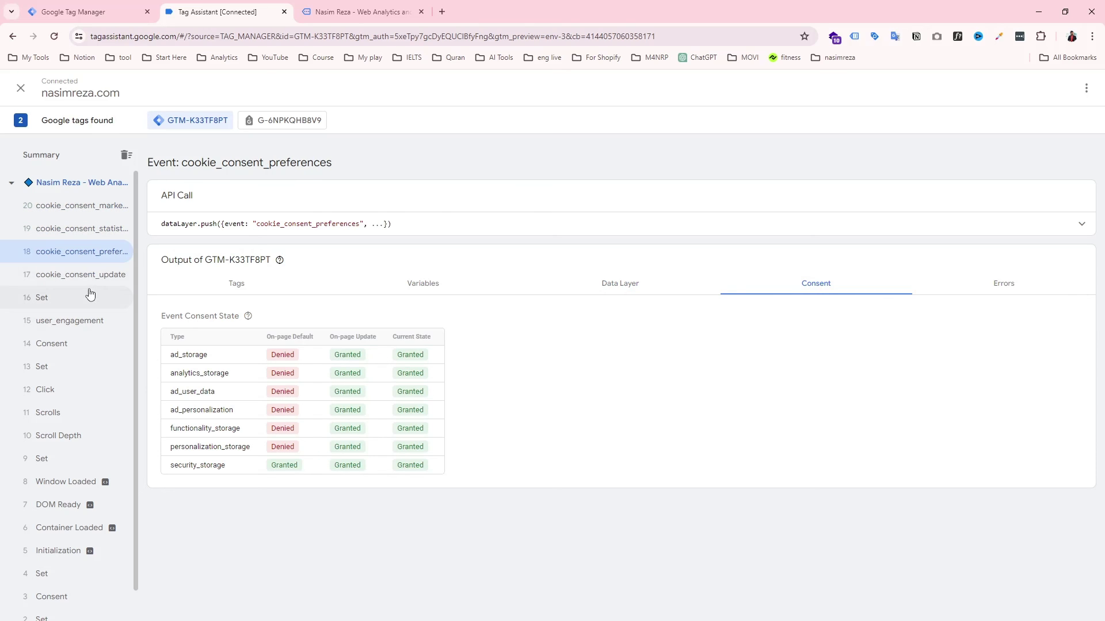
click(91, 278)
click(95, 230)
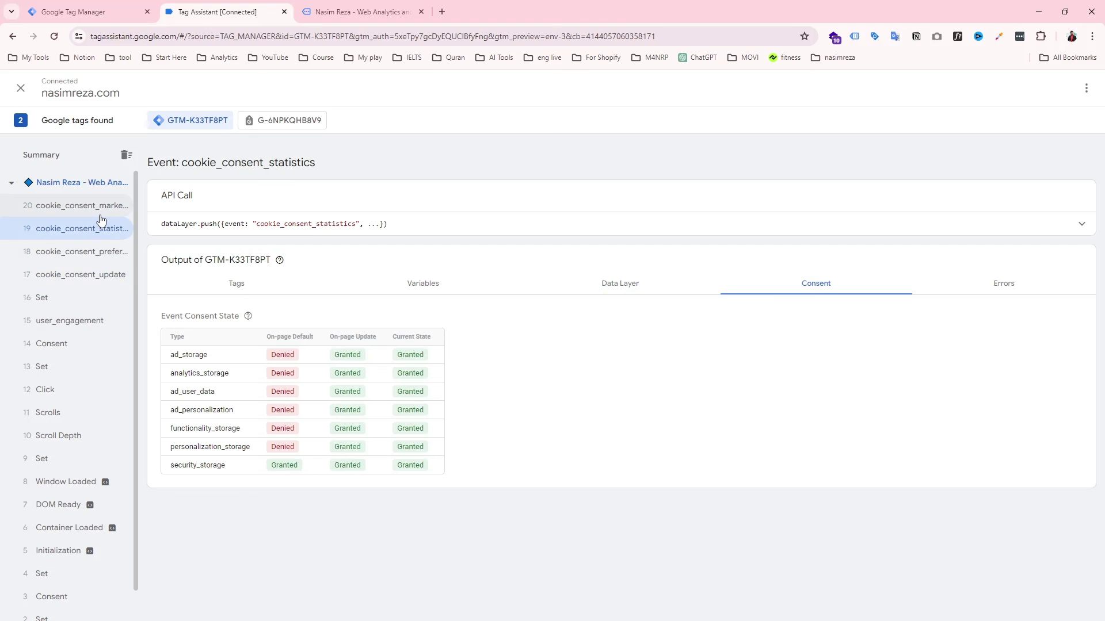
click(97, 207)
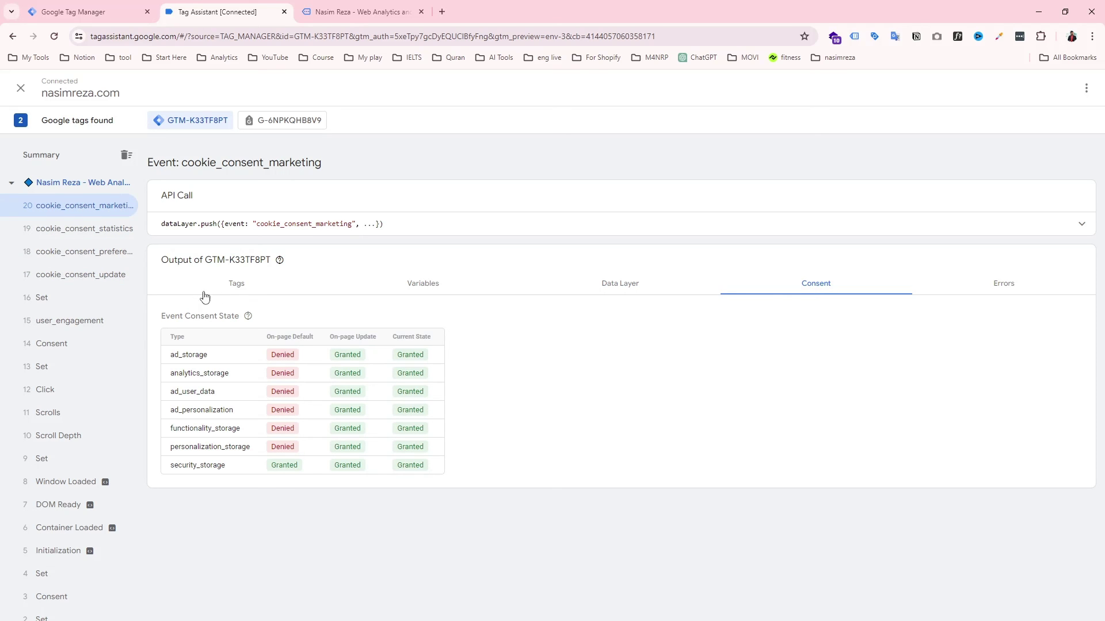
Return to the website and move the Tag Assistant box below the profile's contact details
click(357, 11)
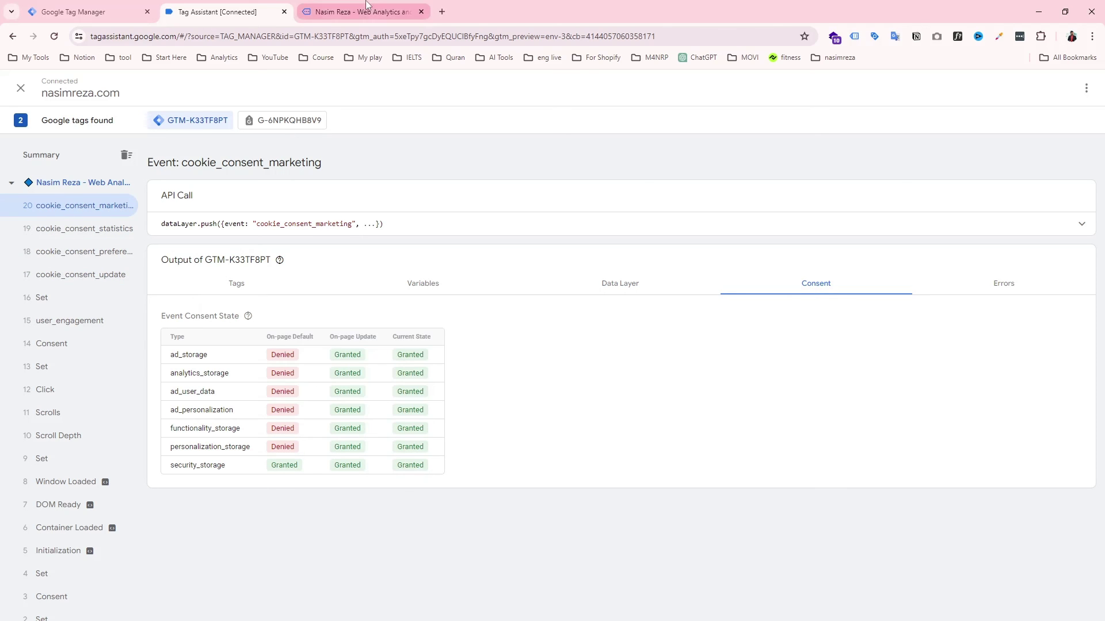
drag(939, 279, 853, 466)
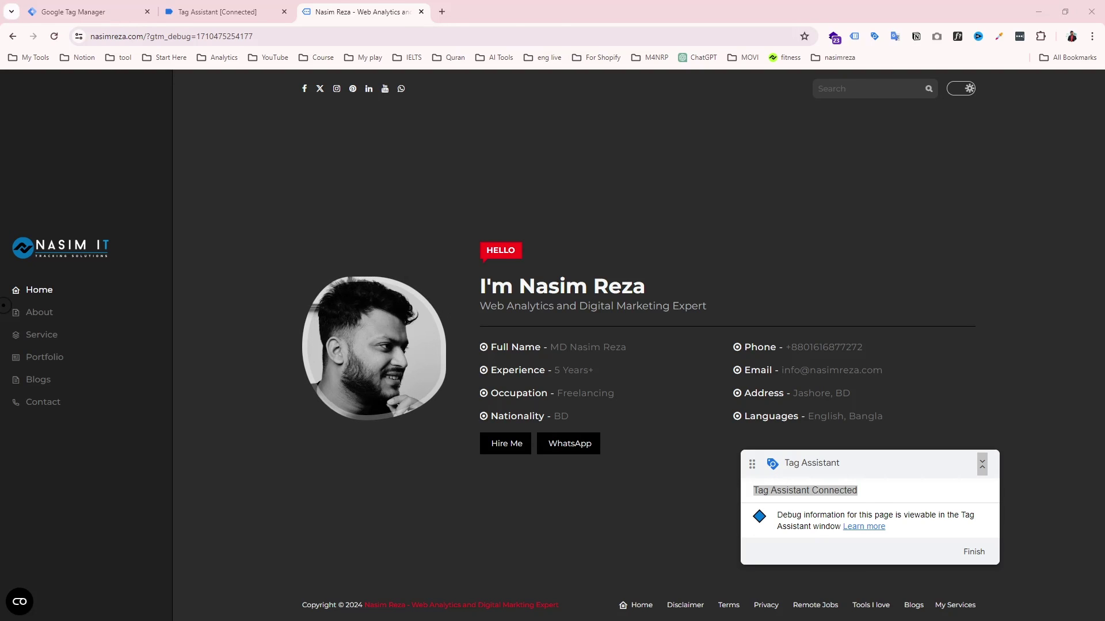
In Google Tag Manager, publish the workspace changes without a version name or description, and close the version summary
click(86, 11)
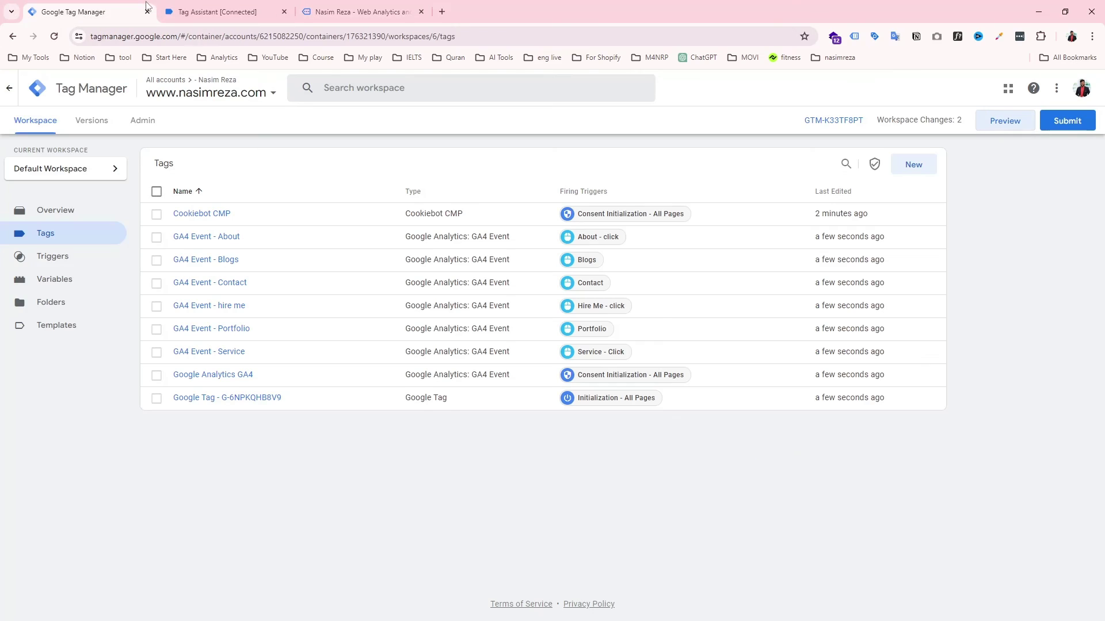
click(1066, 121)
click(1063, 89)
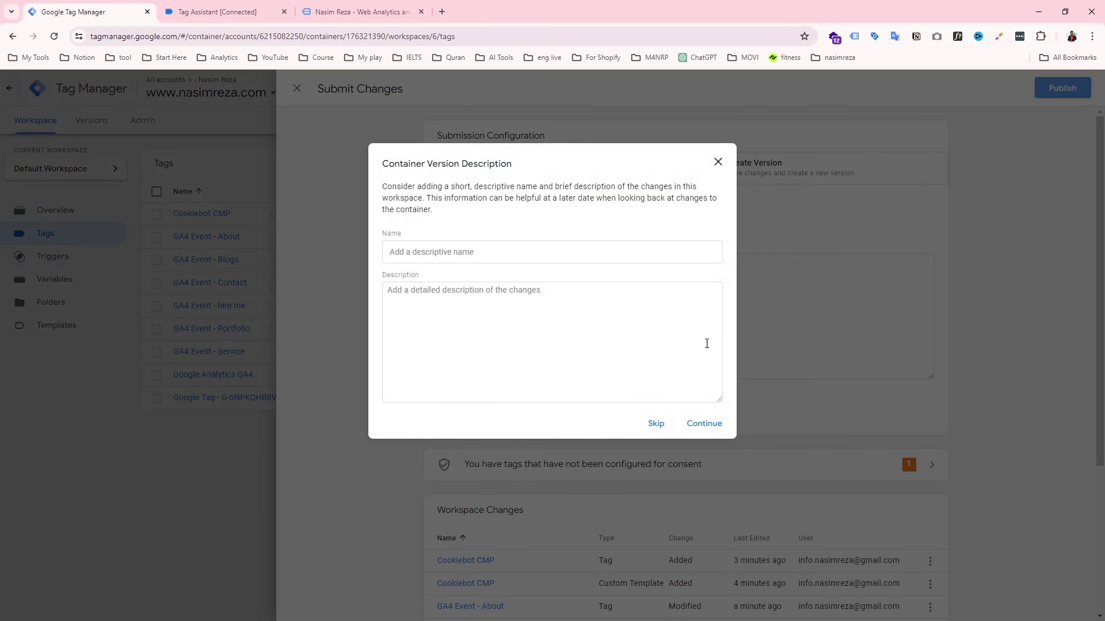
click(694, 426)
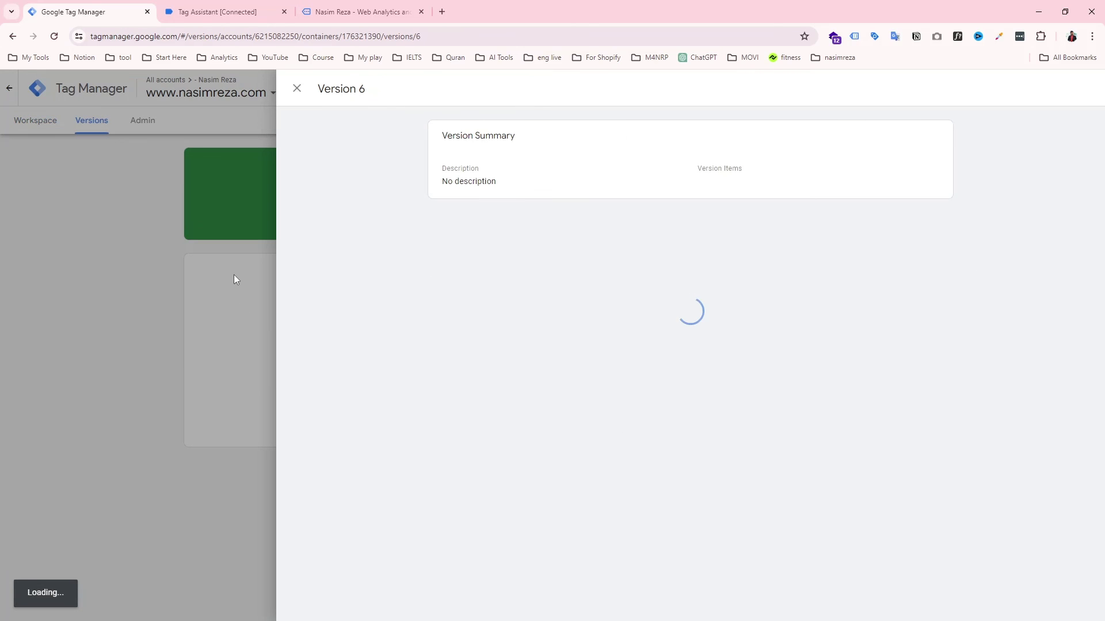
click(233, 275)
Check the tag list in the container's workspace and return to the website
click(35, 122)
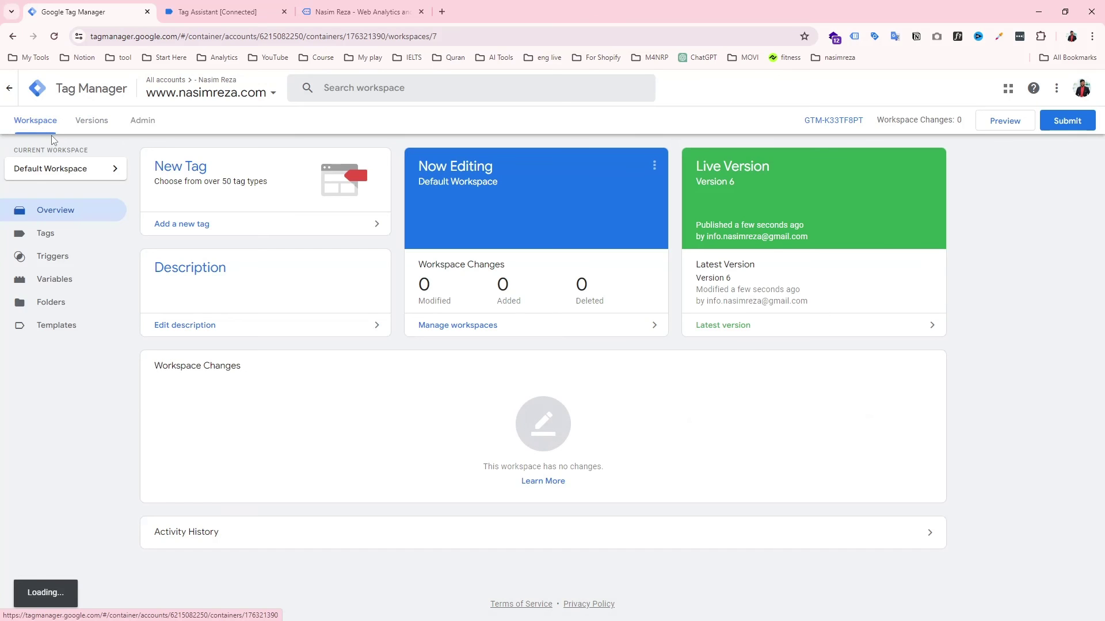
click(47, 235)
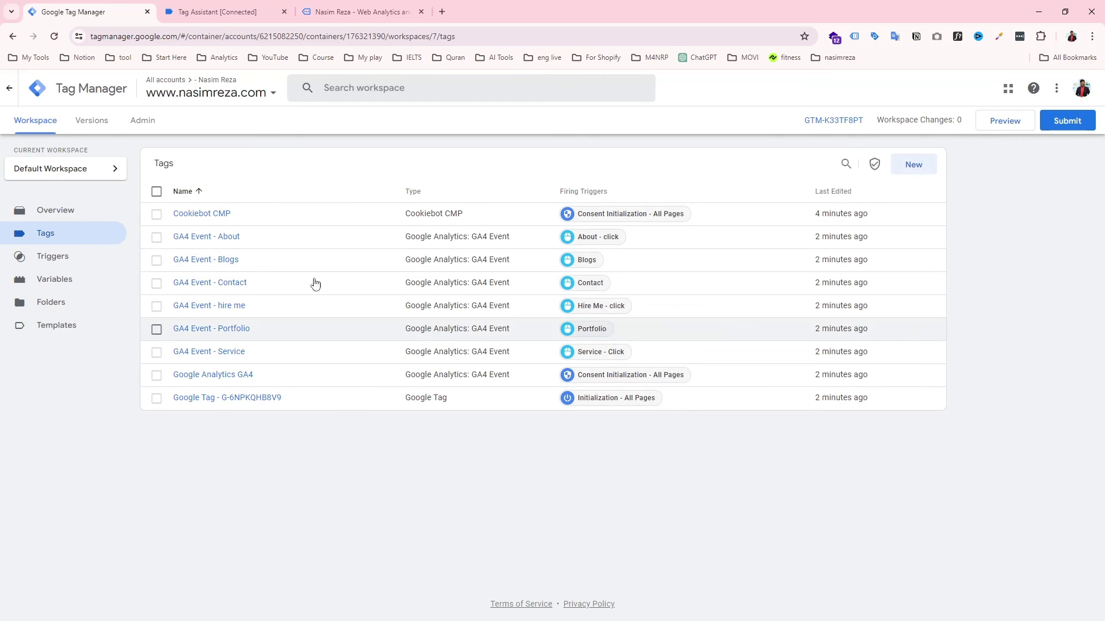
click(384, 7)
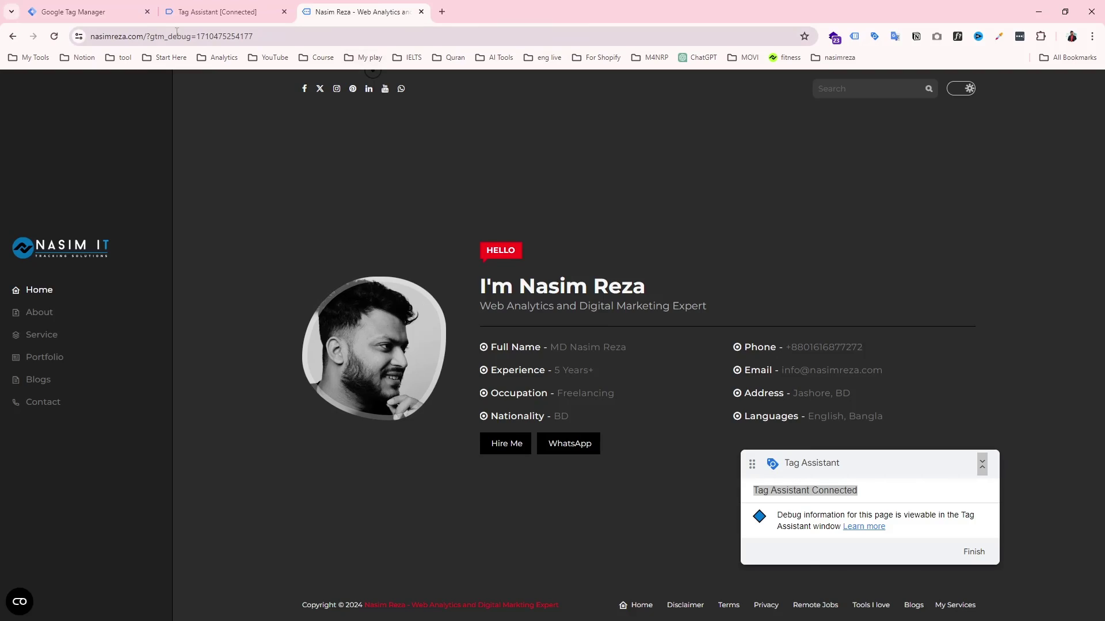